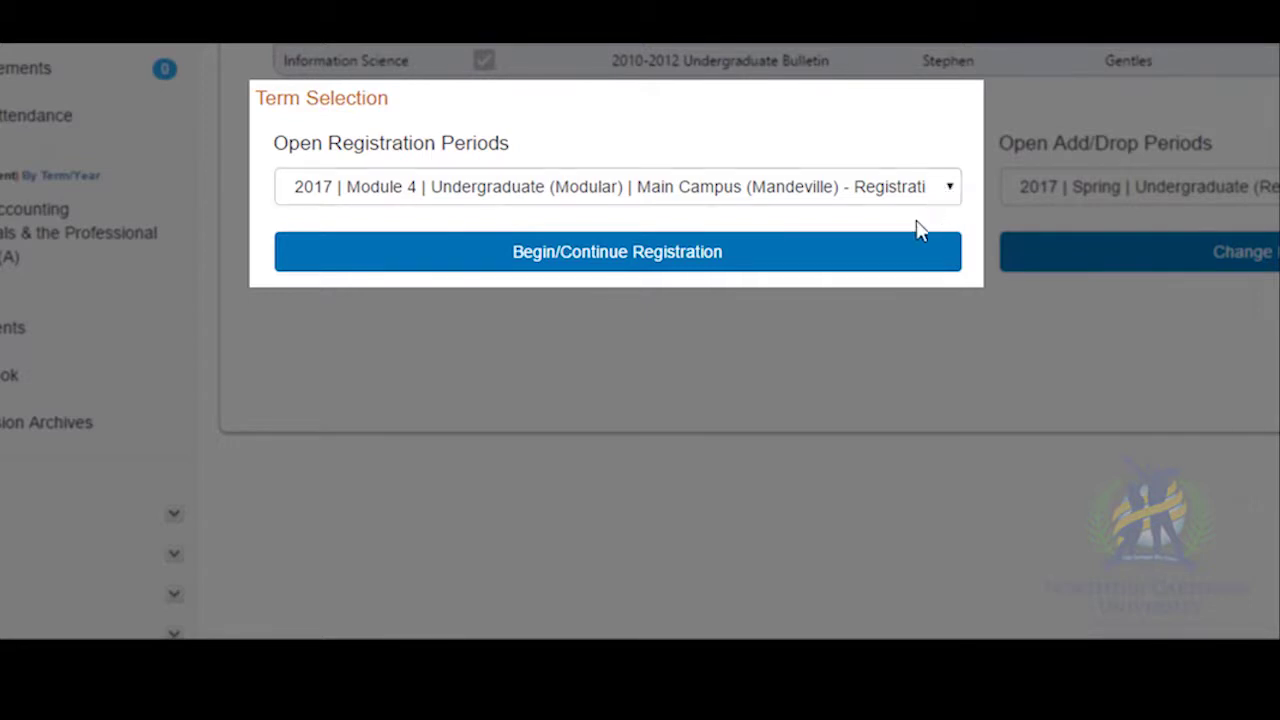
# Pick the 2017 Module 4 Undergraduate (Modular) period from Open Registration Periods and begin registration.
pyautogui.click(958, 190)
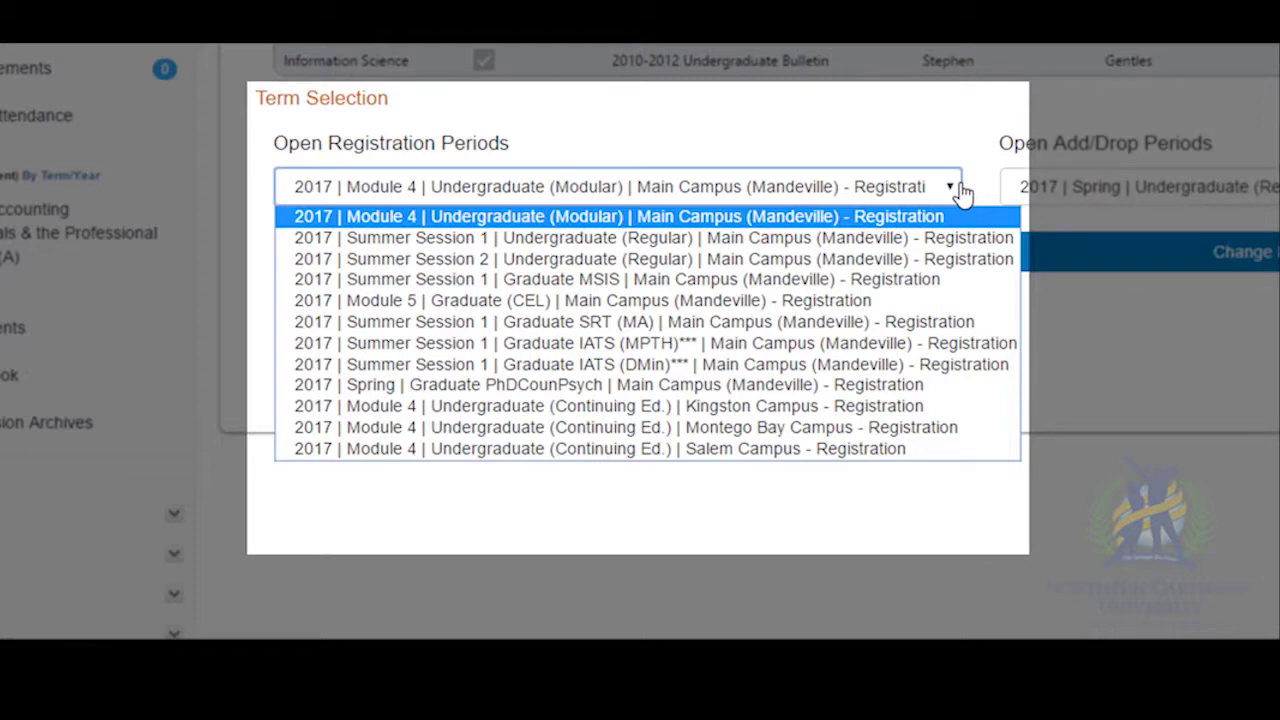
pyautogui.click(914, 218)
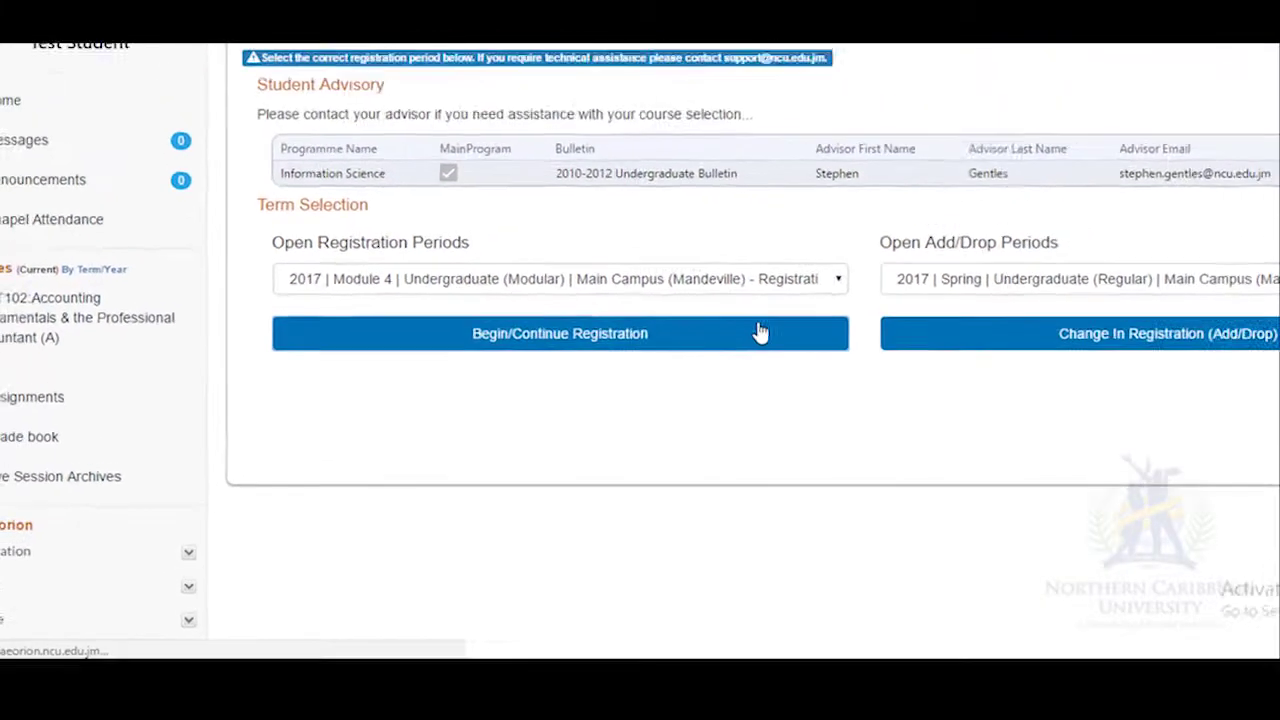
pyautogui.click(854, 251)
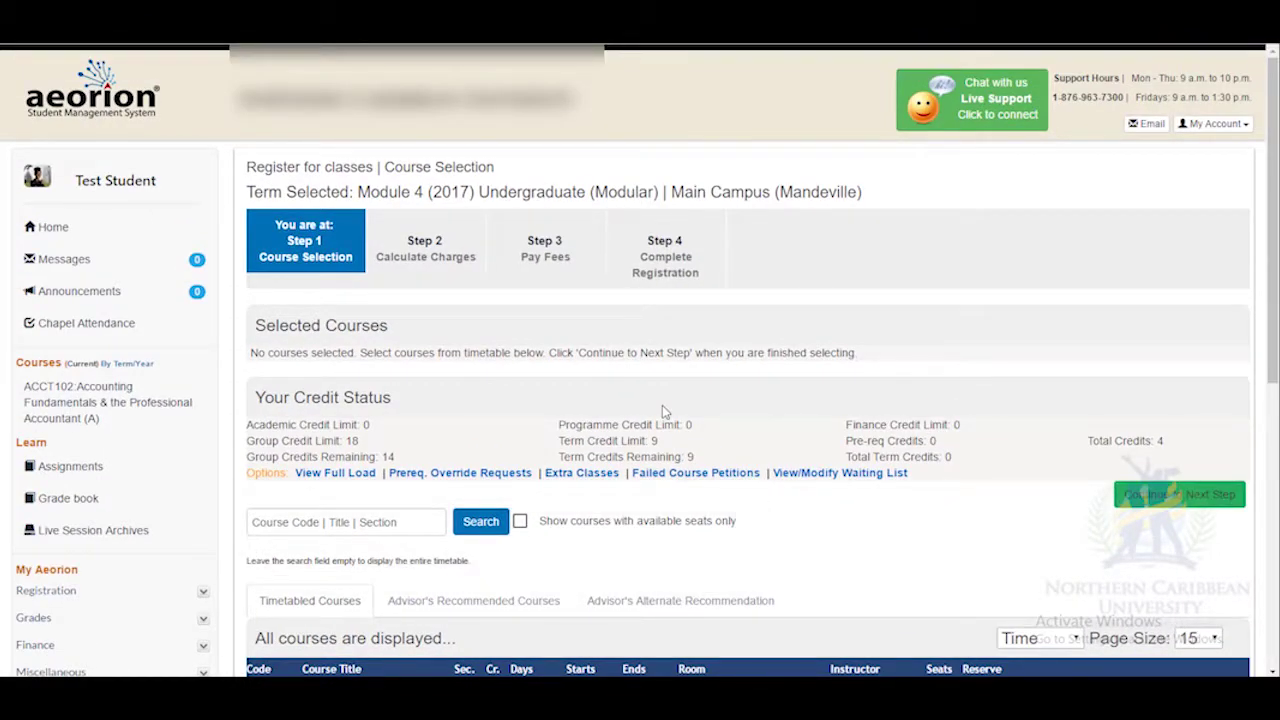
# Scroll down the Course Selection page to the Timetabled Courses table.
pyautogui.moveTo(1274, 141); pyautogui.dragTo(1275, 362)
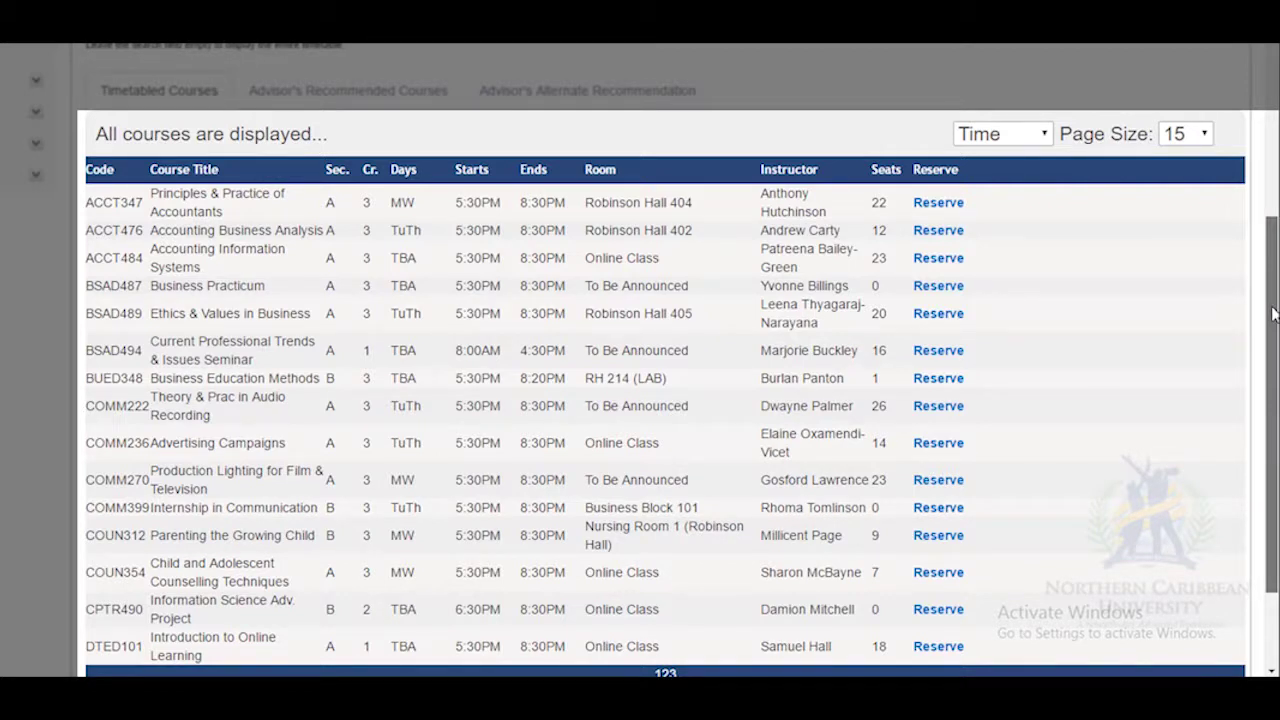
pyautogui.moveTo(1274, 313); pyautogui.dragTo(1273, 309)
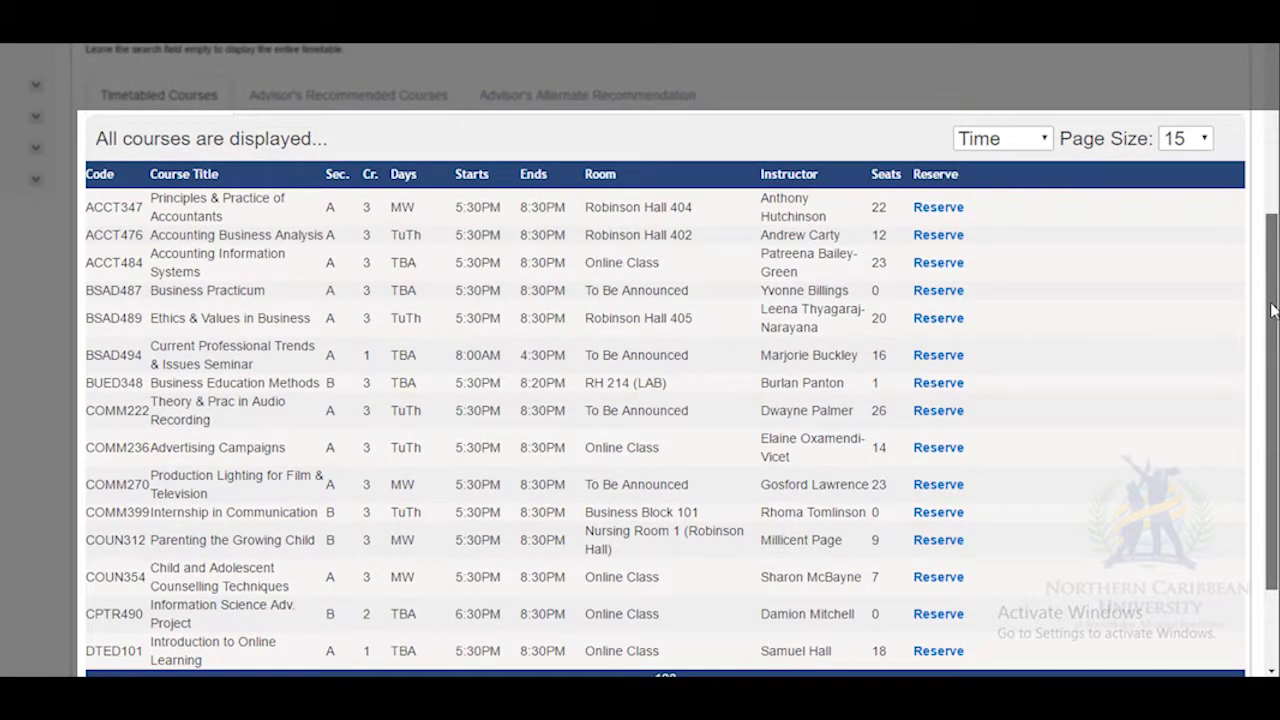
pyautogui.moveTo(1273, 310); pyautogui.dragTo(1272, 305)
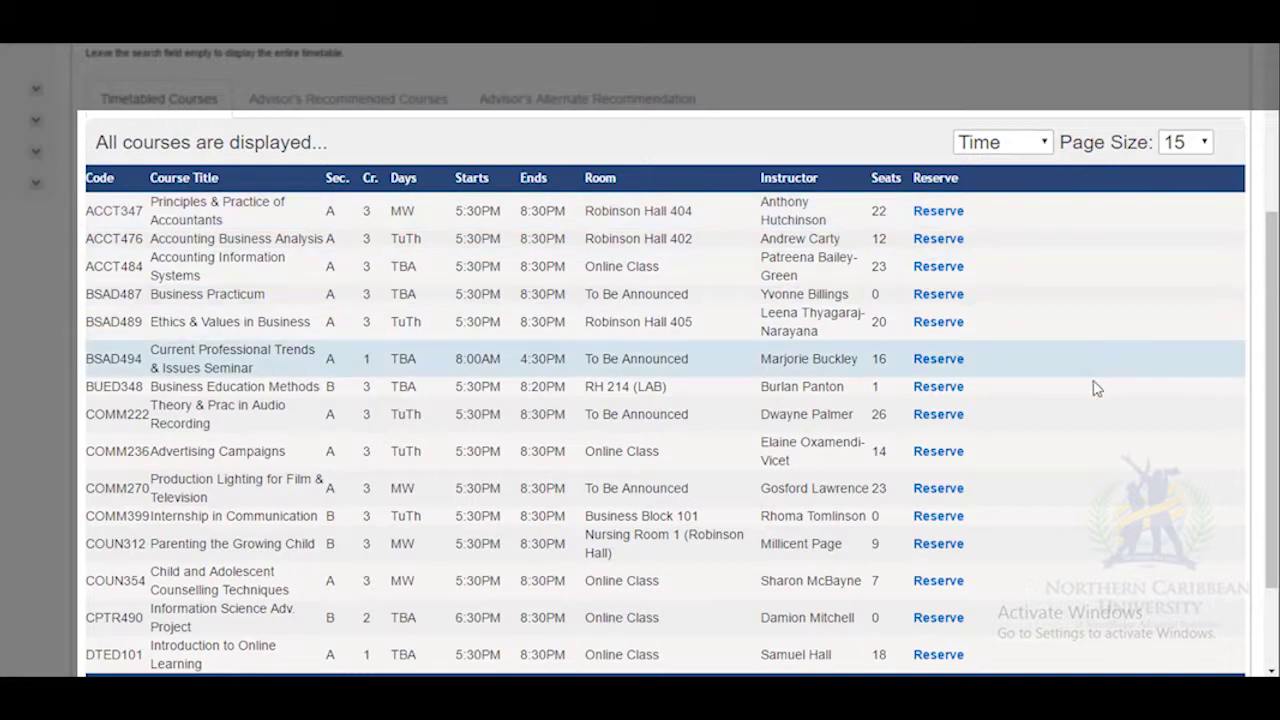
# Reserve seats in COMM236 Advertising Campaigns and COMM270 Production Lighting for Film & Television.
pyautogui.click(938, 458)
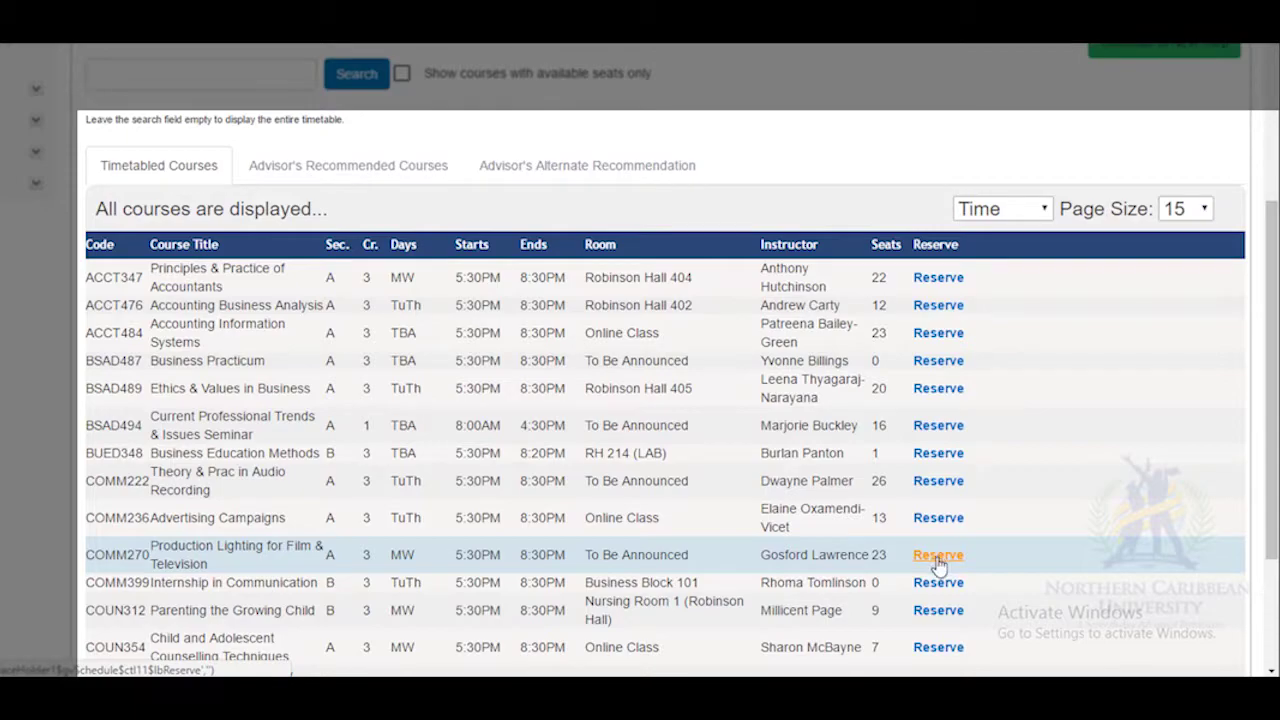
pyautogui.click(938, 556)
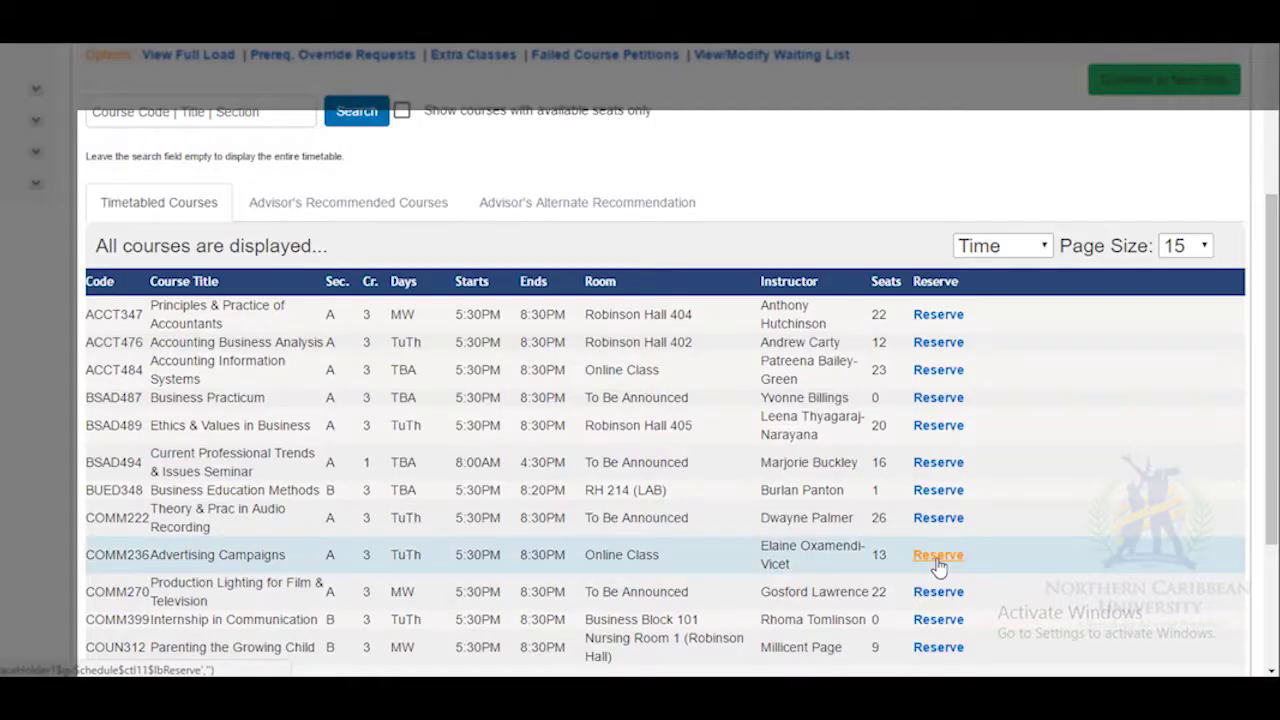
pyautogui.moveTo(1270, 325); pyautogui.dragTo(1238, 210)
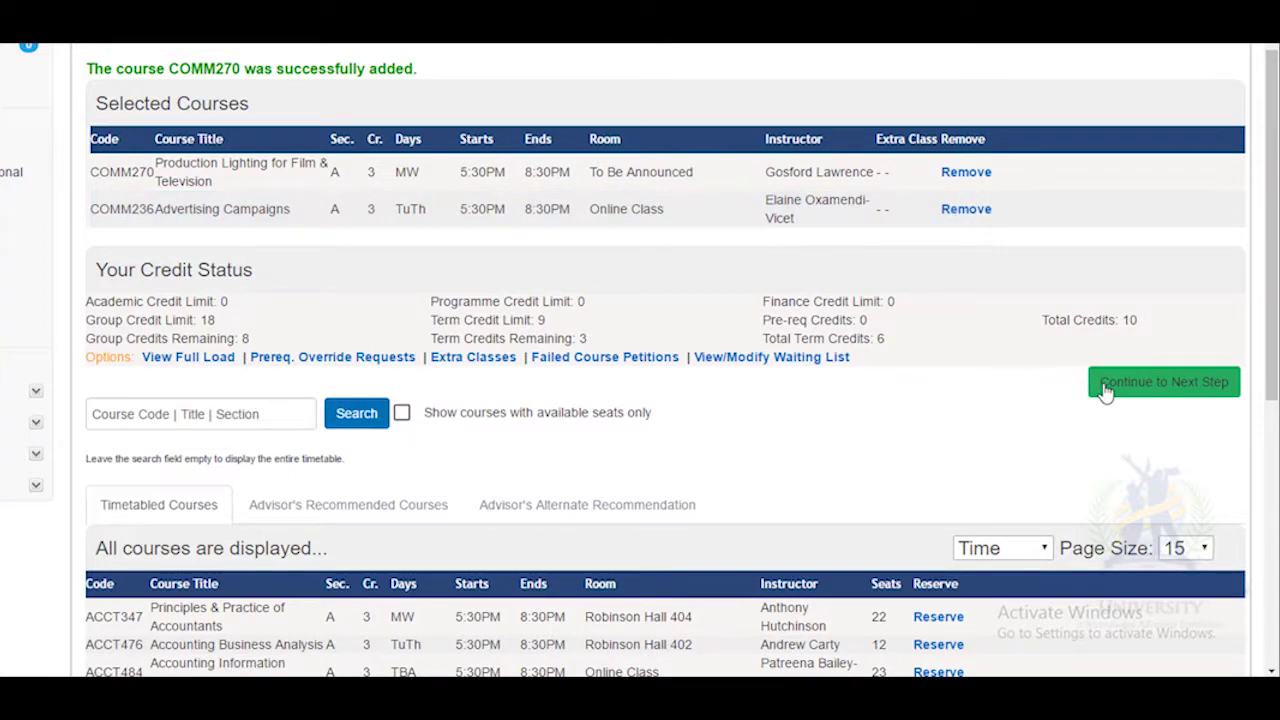
pyautogui.click(200, 362)
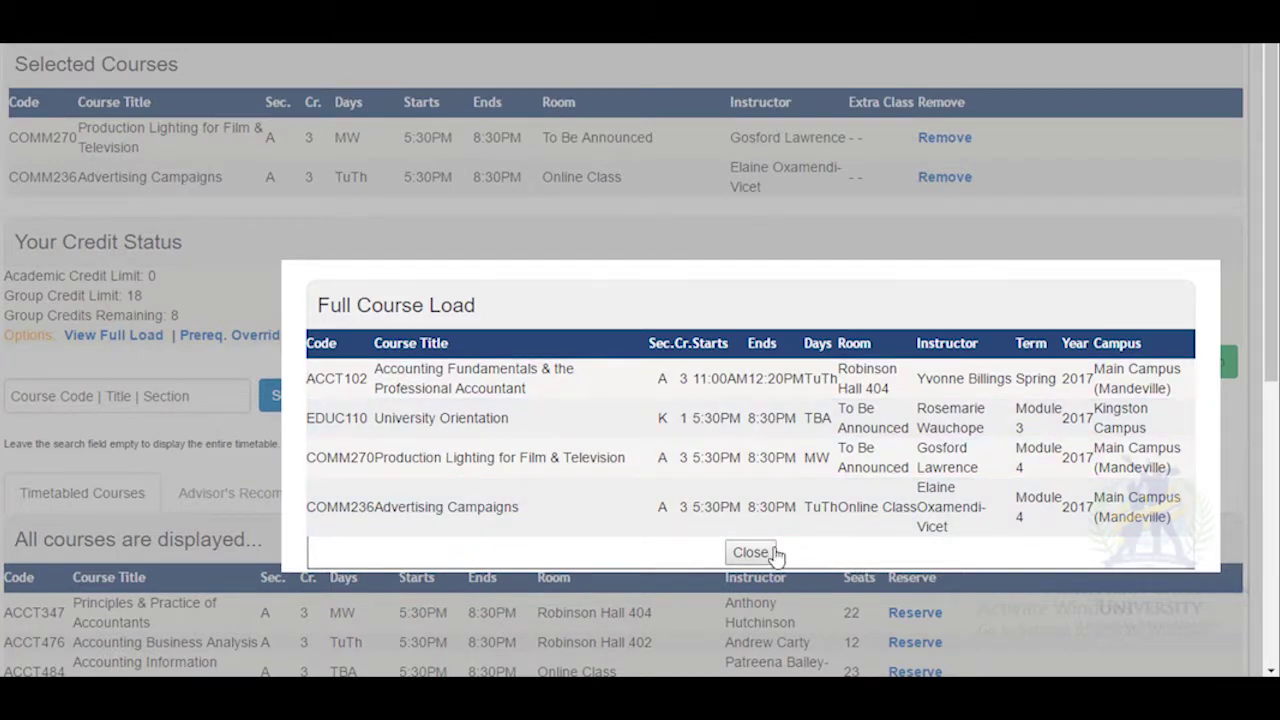
pyautogui.click(750, 553)
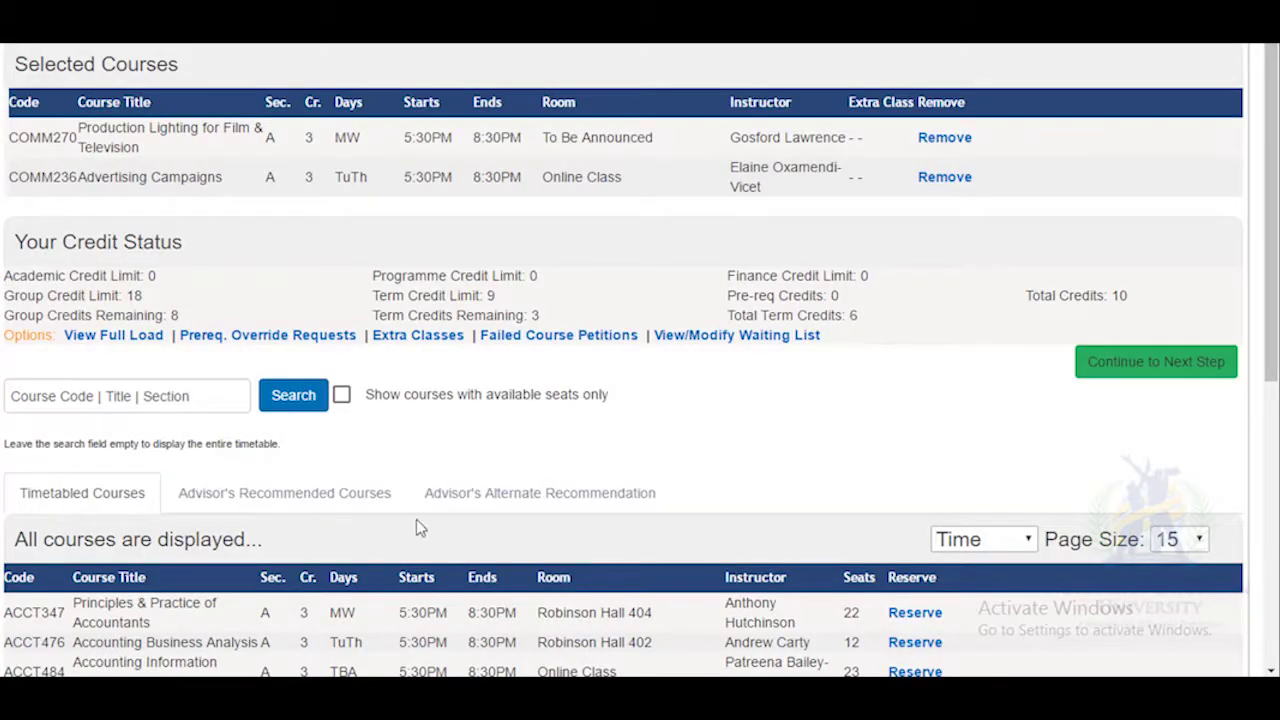
pyautogui.click(230, 343)
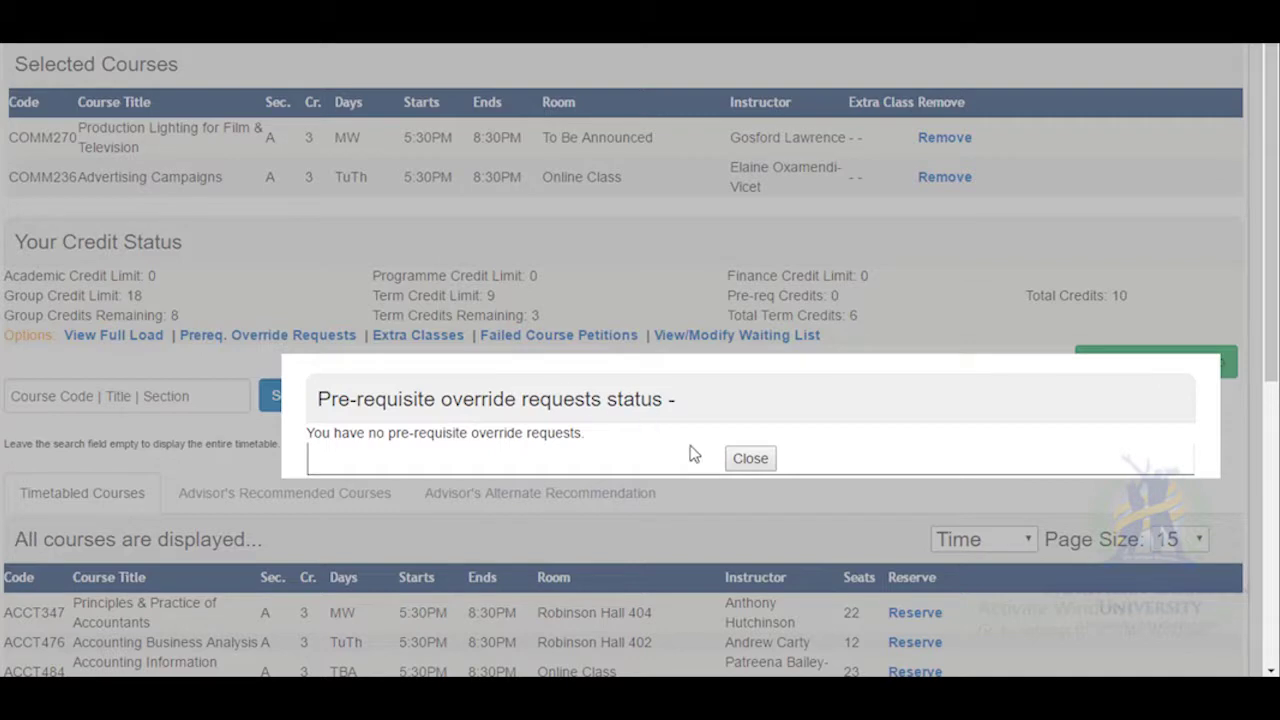
pyautogui.click(750, 462)
pyautogui.click(410, 338)
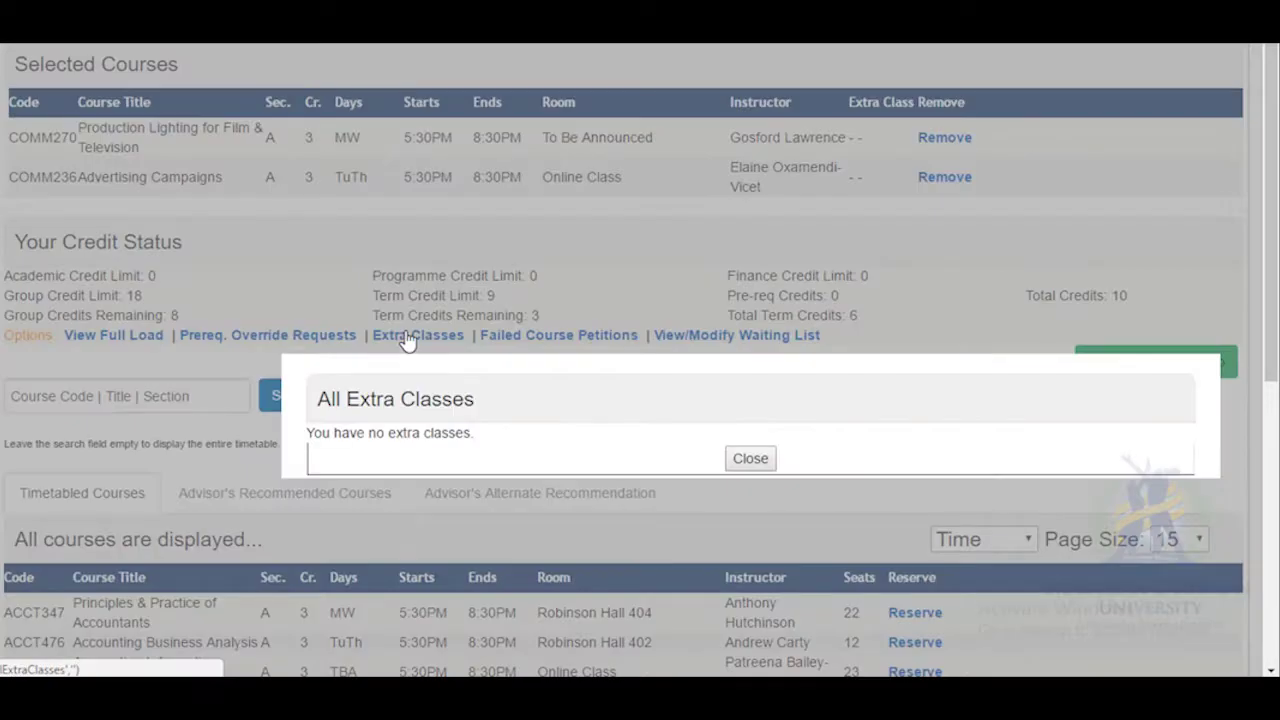
pyautogui.click(749, 464)
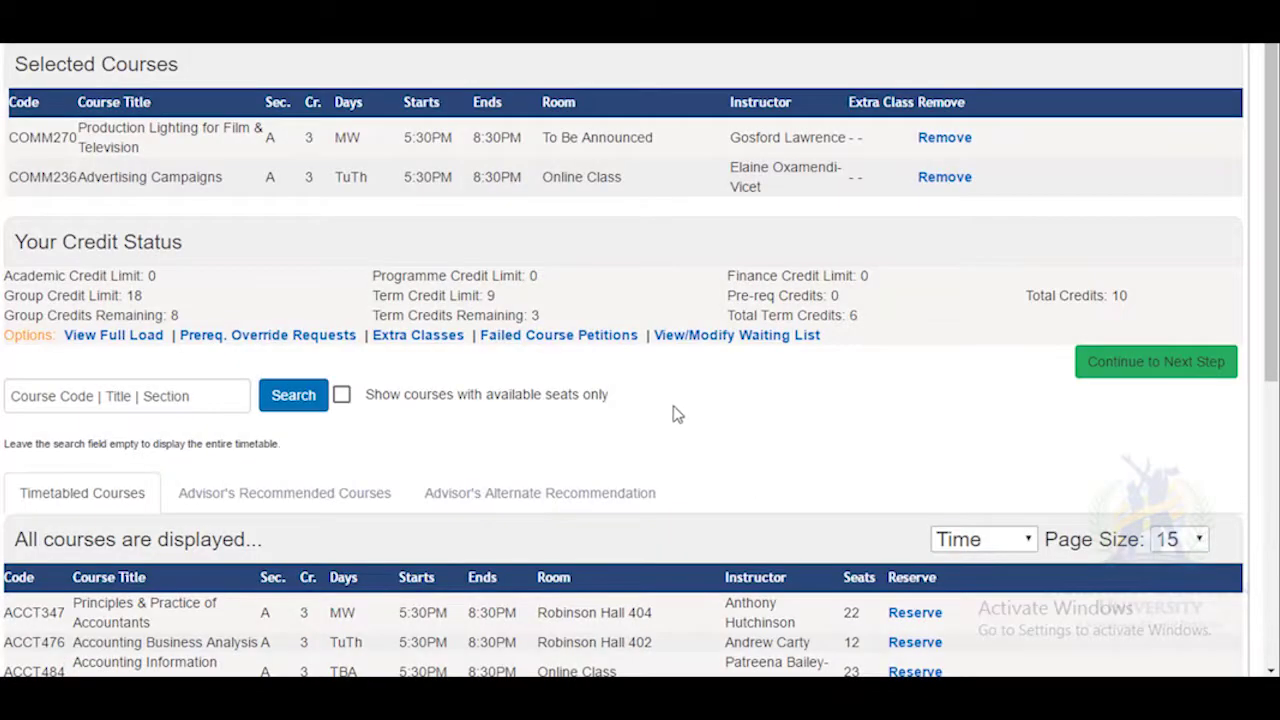
pyautogui.click(574, 340)
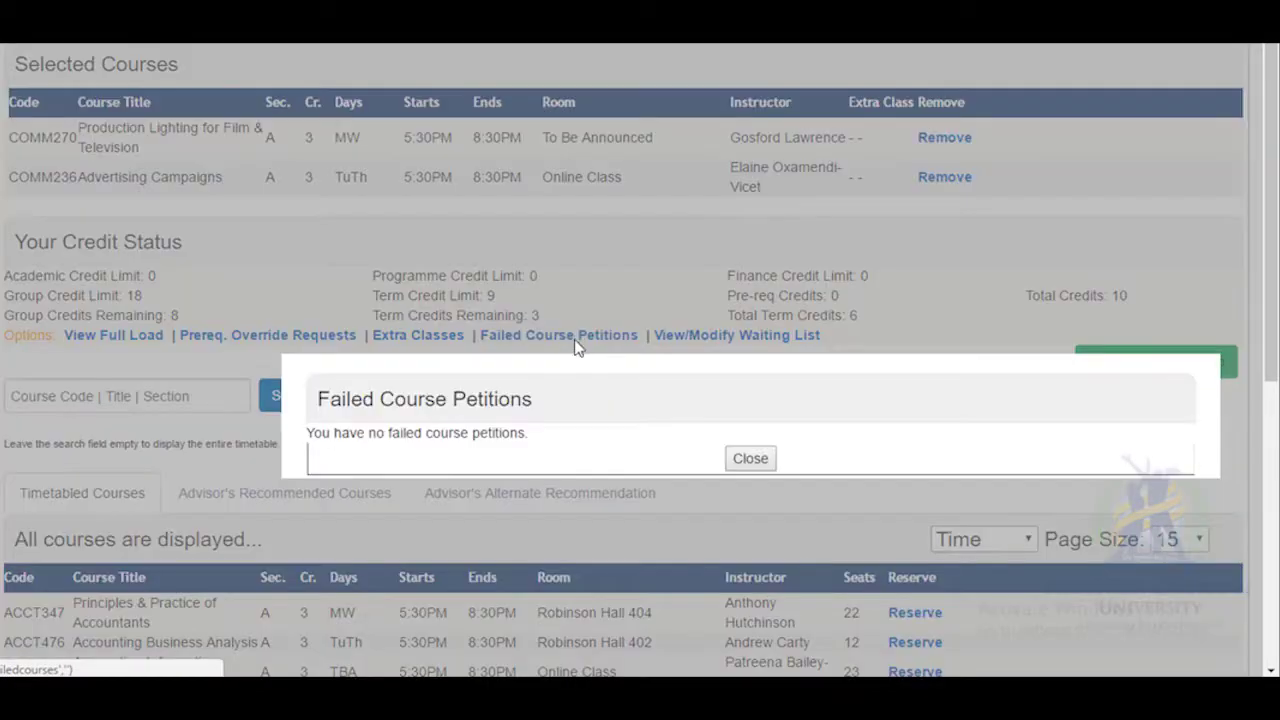
pyautogui.click(752, 460)
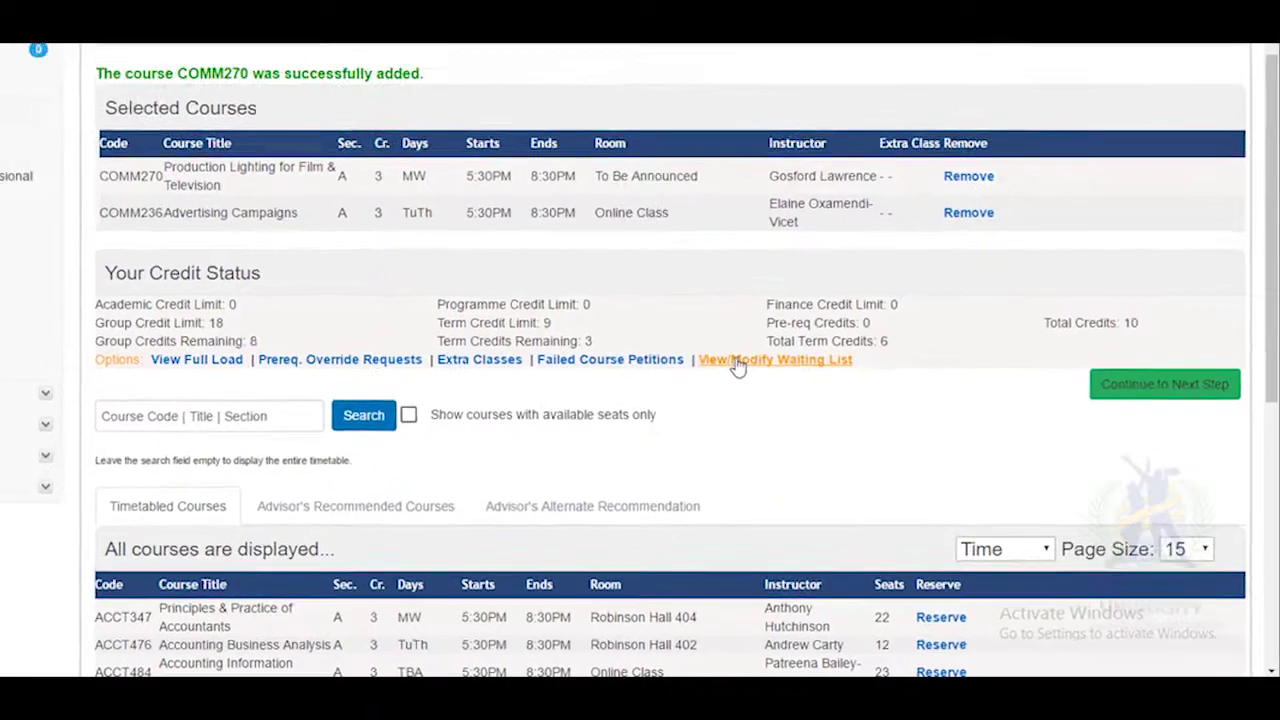
pyautogui.click(731, 358)
pyautogui.click(782, 472)
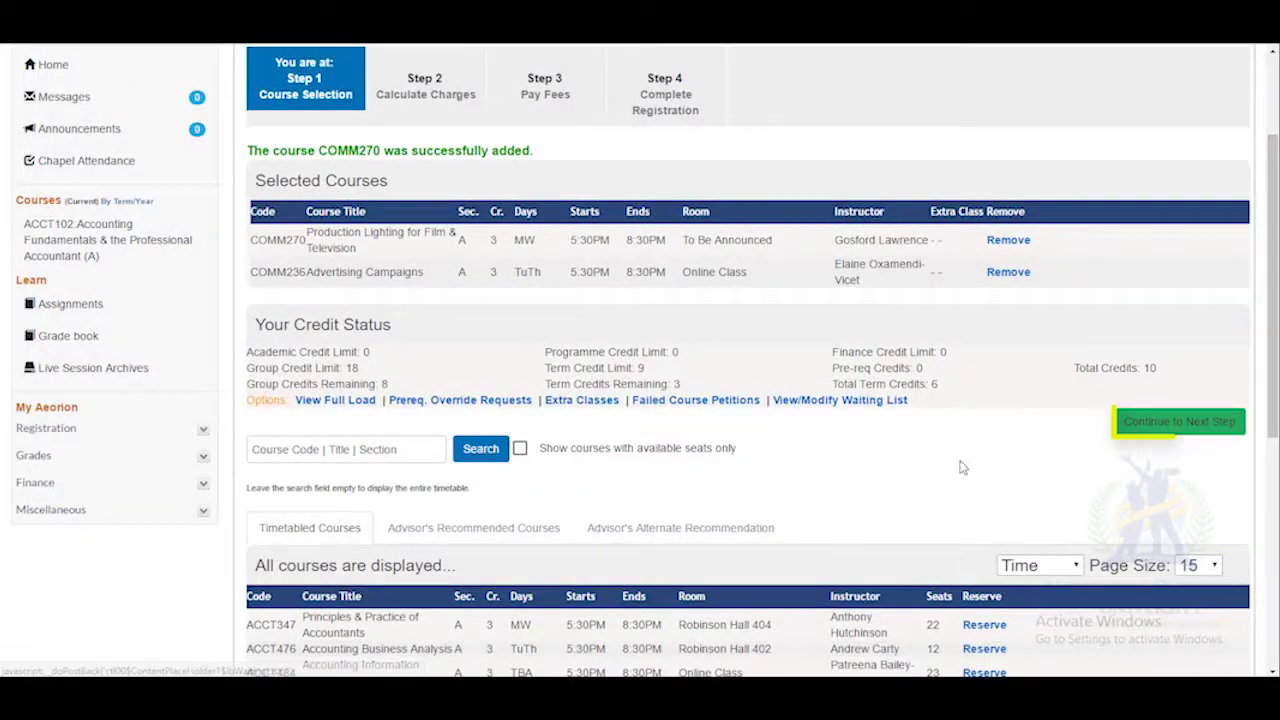
# Advance through Calculate Charges ($70,950.00 total) toward the Pay Fees step.
pyautogui.click(1160, 424)
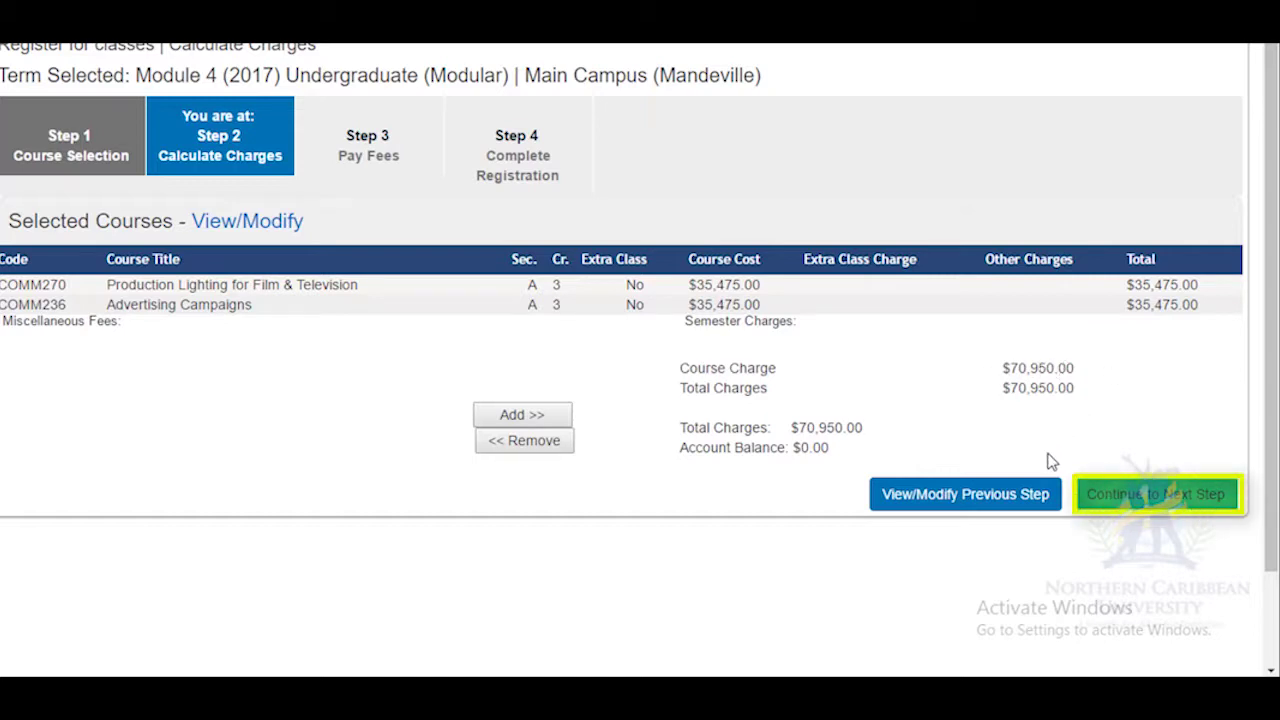
pyautogui.click(1160, 496)
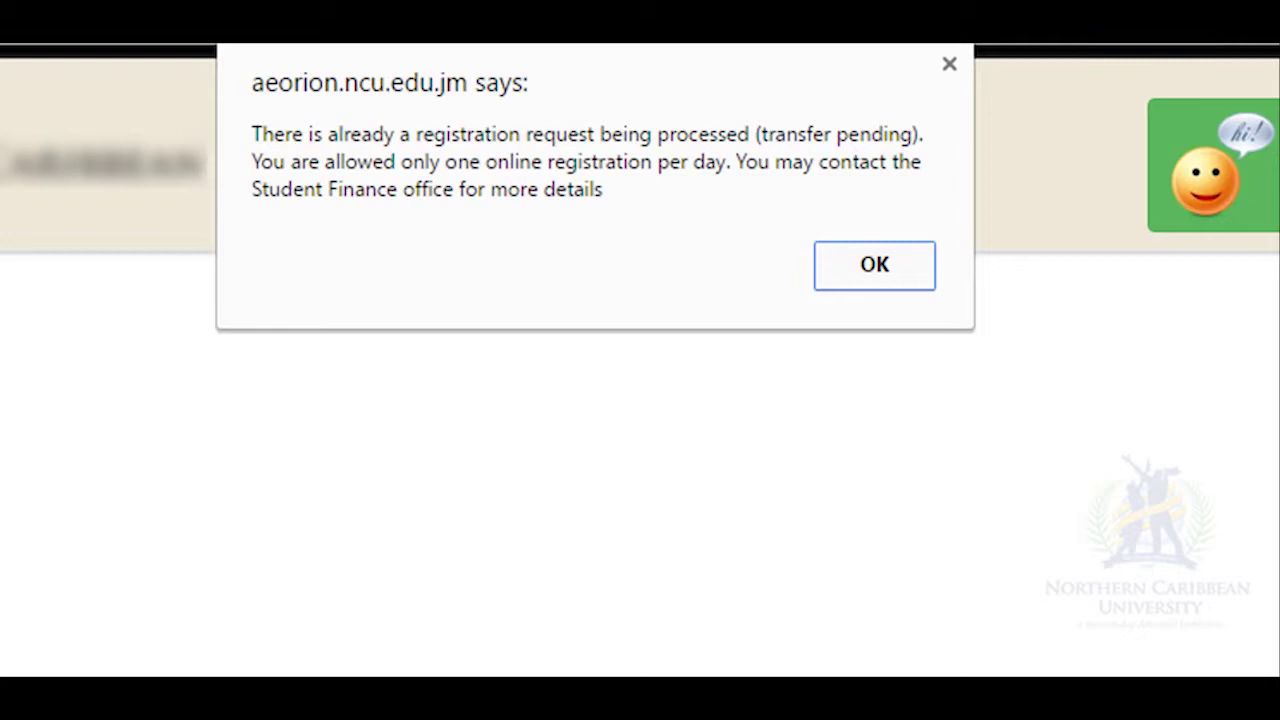
# Dismiss the pending-registration alert and scroll the Pay Fees page to the payment plan agreement.
pyautogui.click(860, 270)
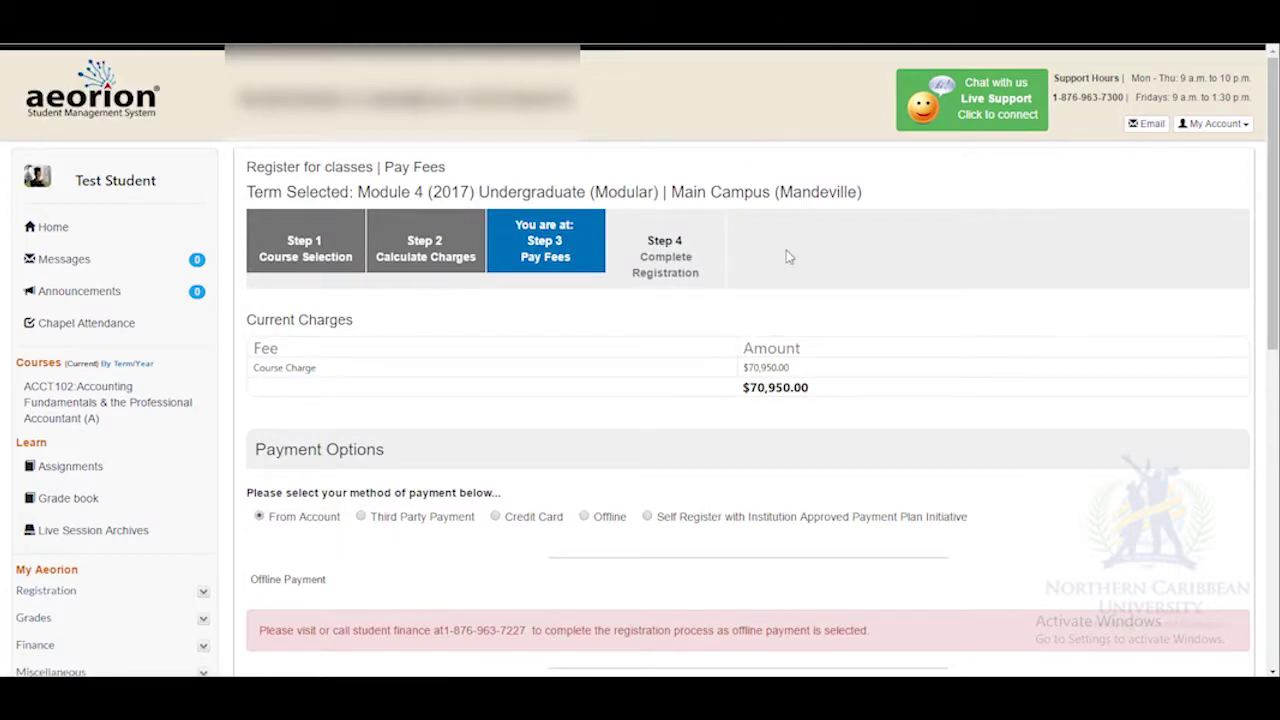
pyautogui.moveTo(1276, 250); pyautogui.dragTo(1276, 297)
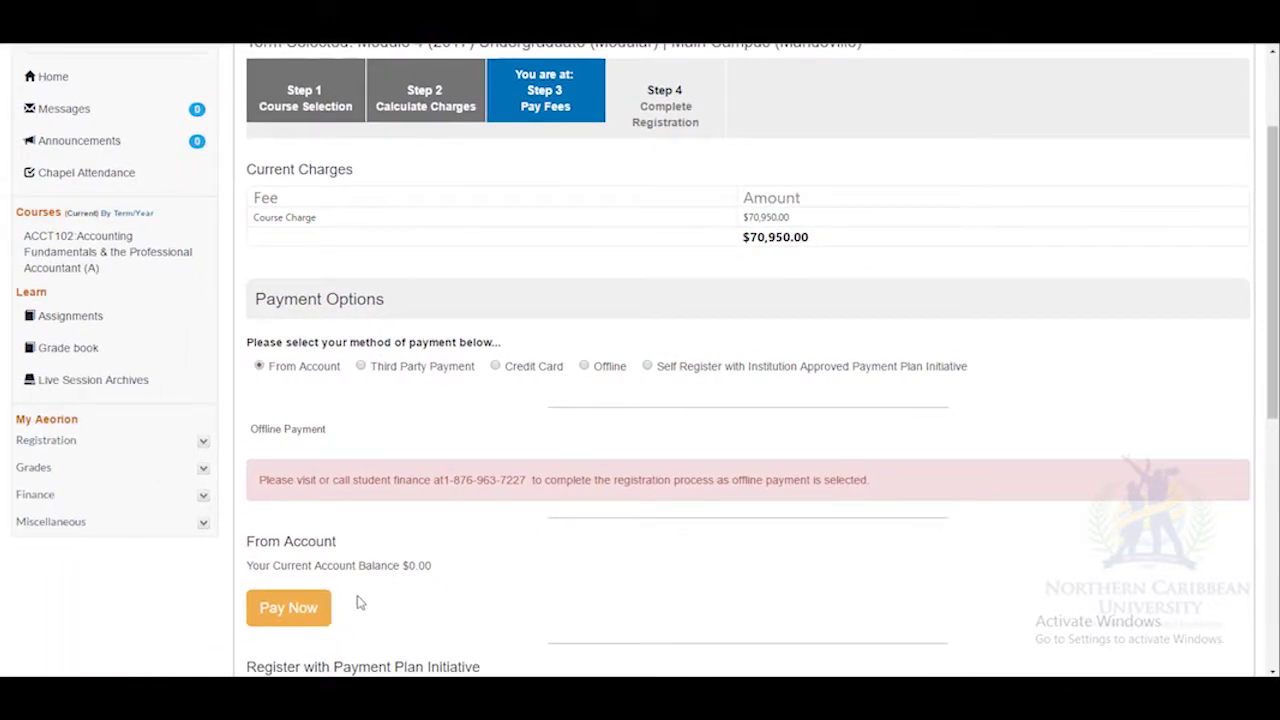
pyautogui.scroll(-4, 368, 606)
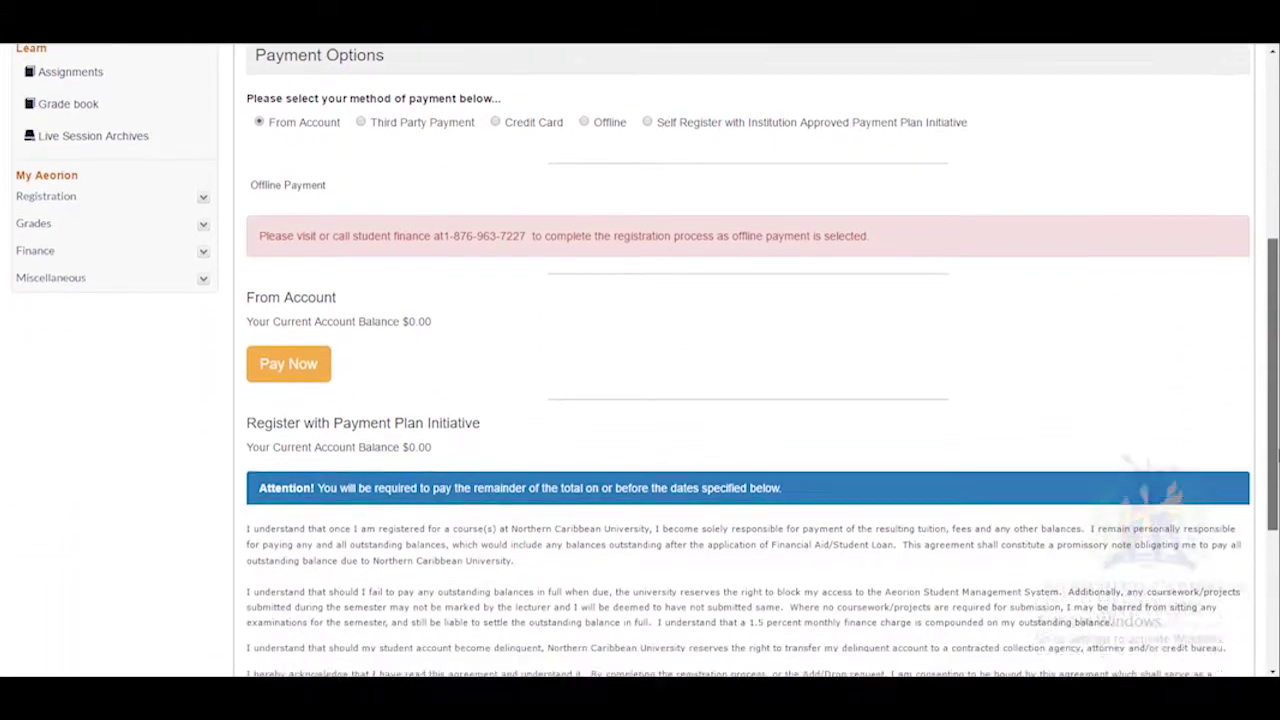
pyautogui.scroll(-1, 640, 360)
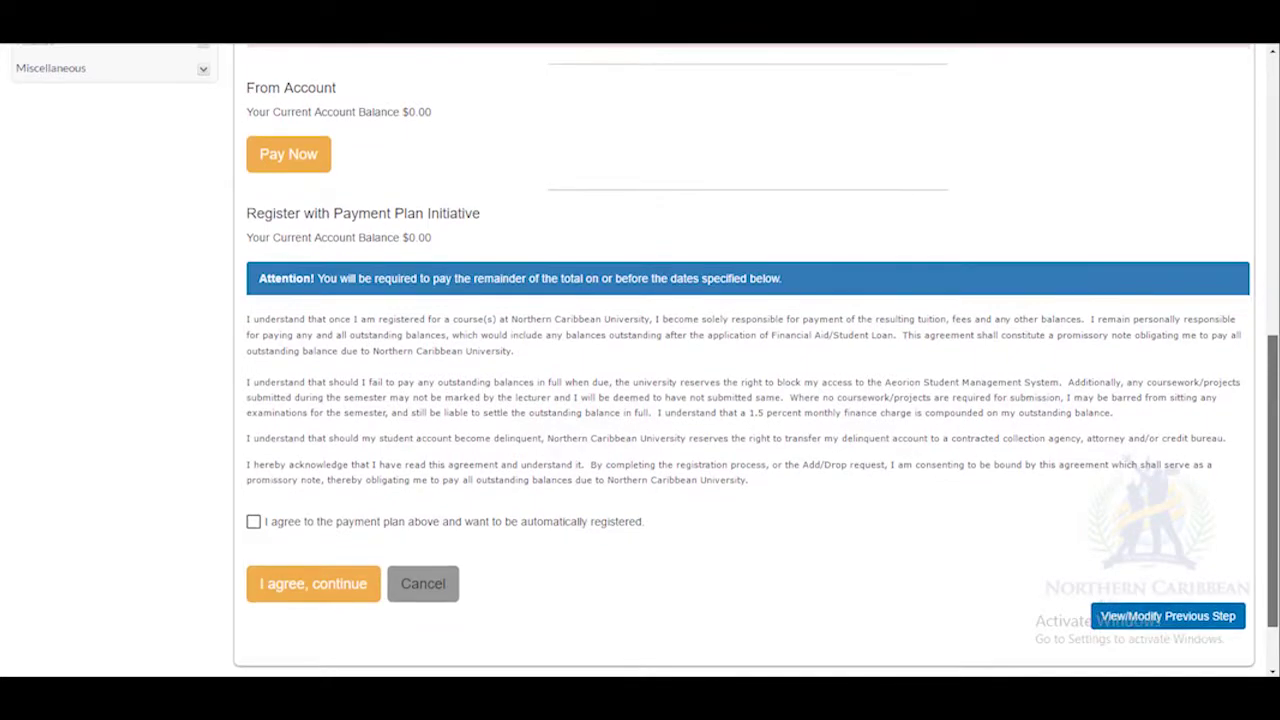
pyautogui.scroll(-1, 640, 400)
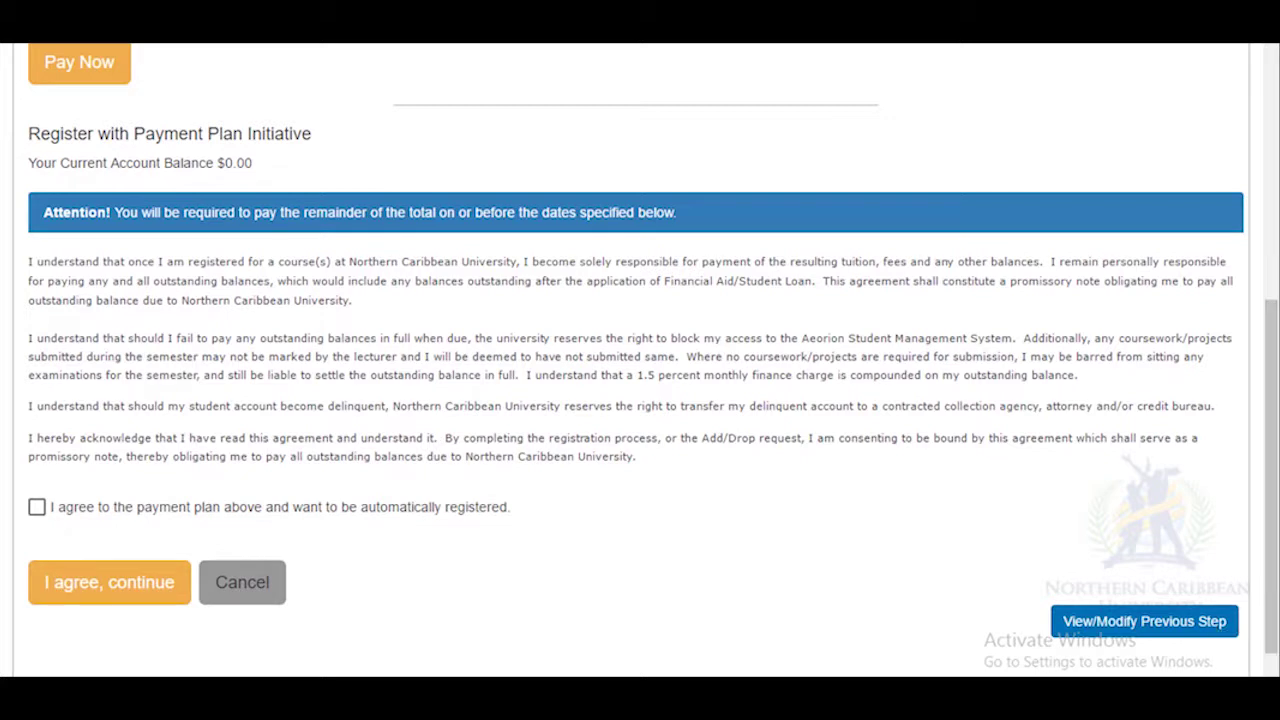
# Accept the payment plan agreement to complete registration for COMM270 and COMM236.
pyautogui.click(37, 508)
pyautogui.click(92, 596)
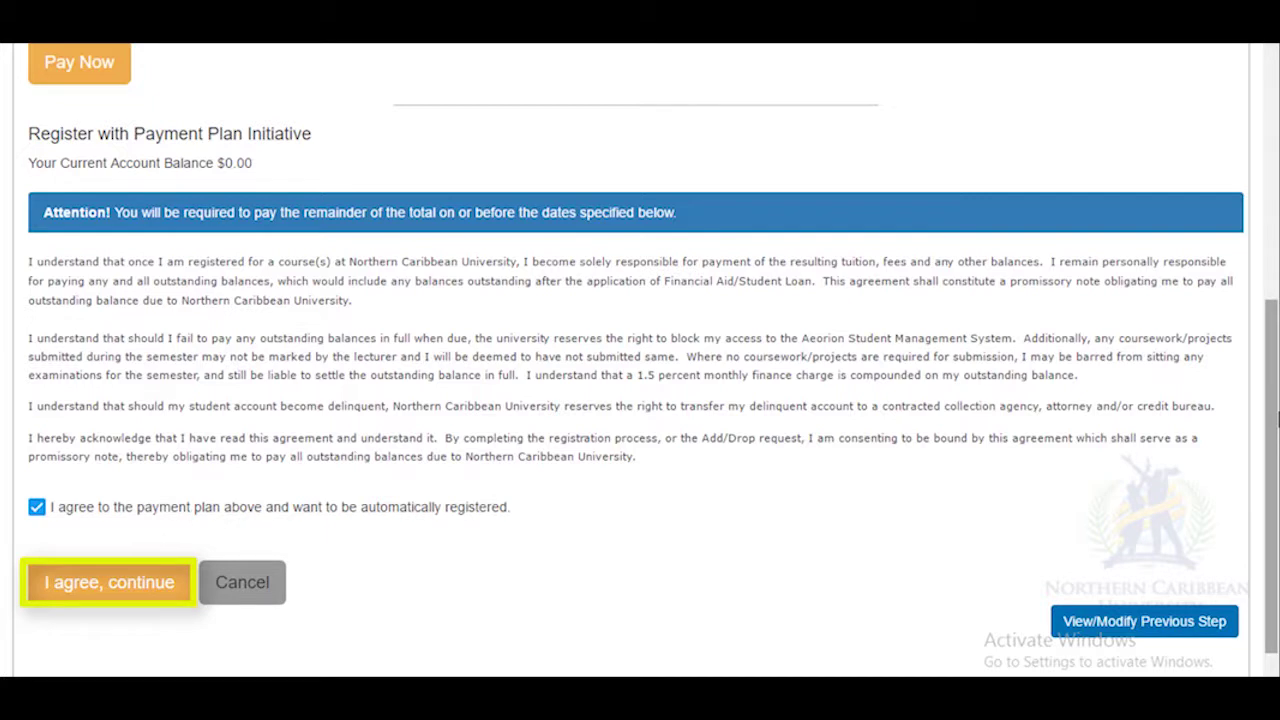
pyautogui.click(73, 594)
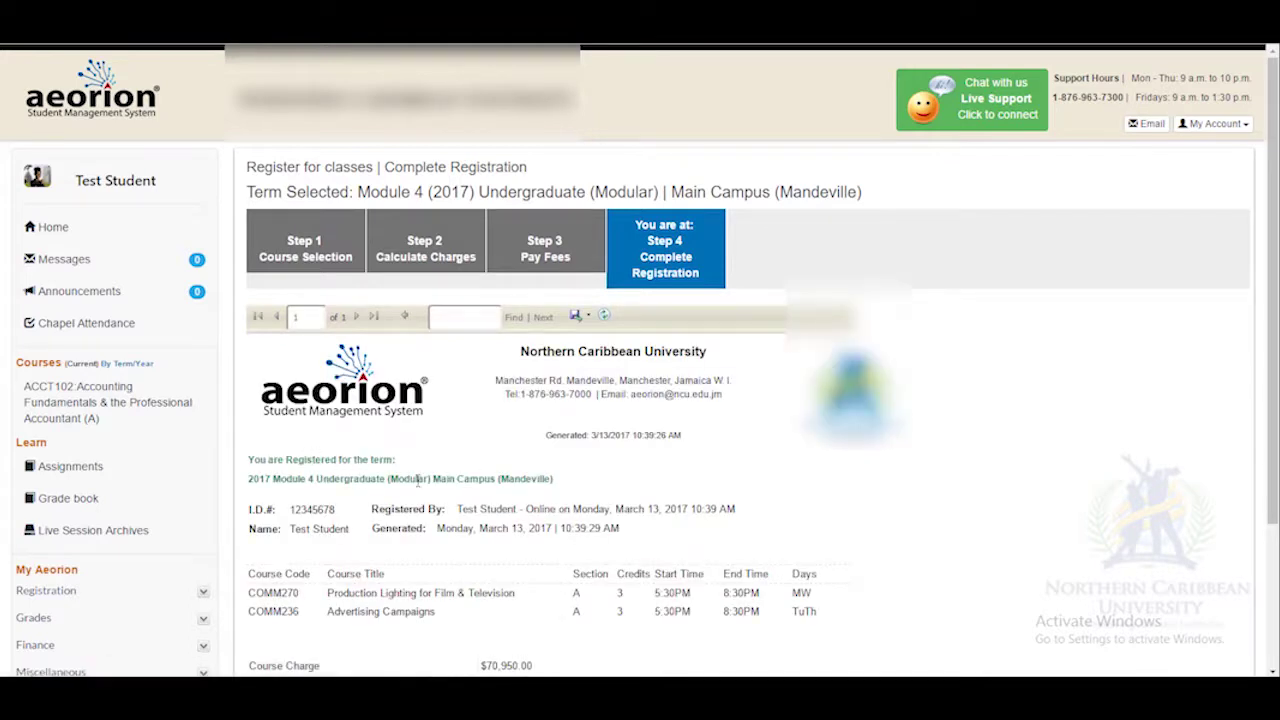
pyautogui.scroll(-1, 640, 400)
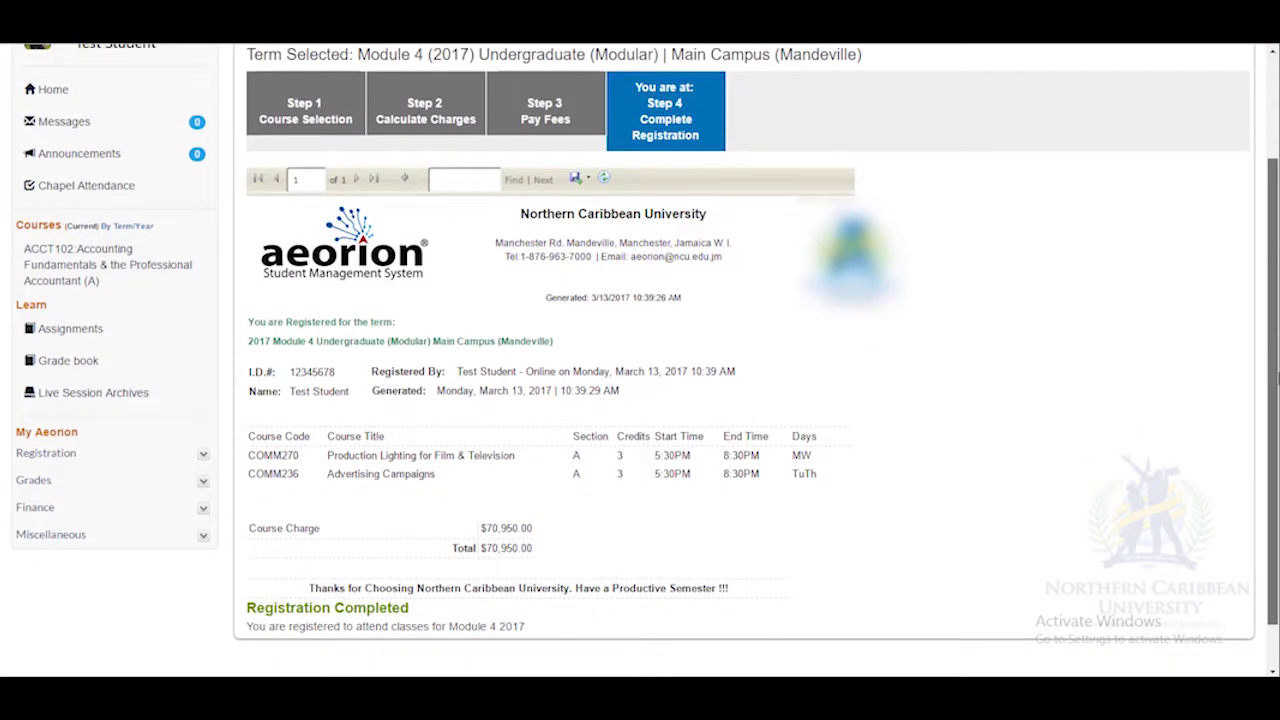
pyautogui.scroll(-1, 640, 360)
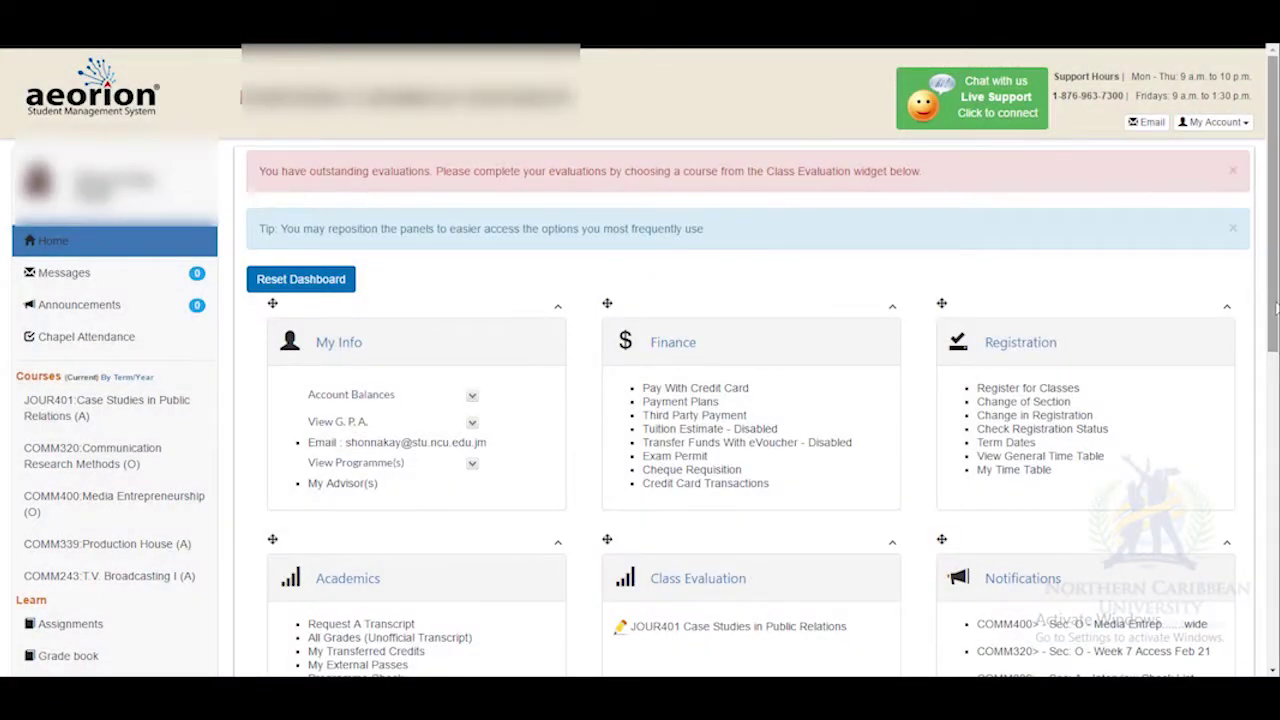
# Open JOUR401: Case Studies in Public Relations from the dashboard's Courses sidebar.
pyautogui.scroll(-3, 1276, 310)
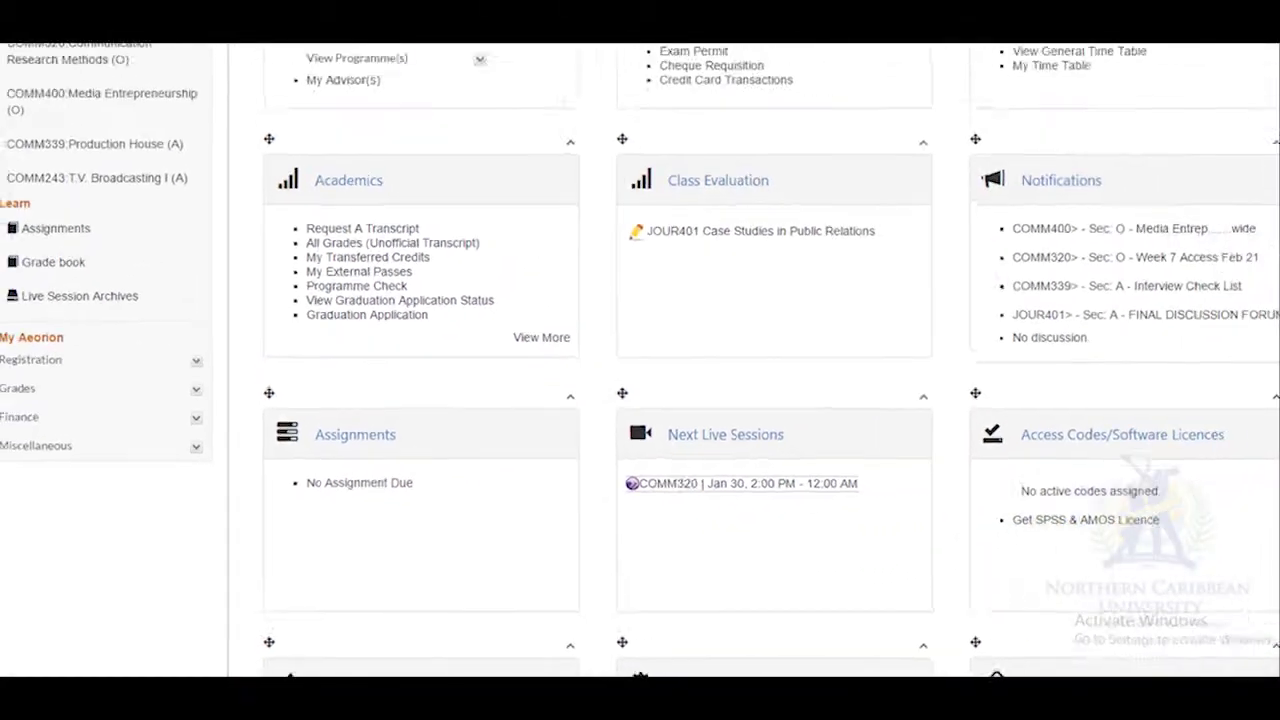
pyautogui.scroll(5, 640, 360)
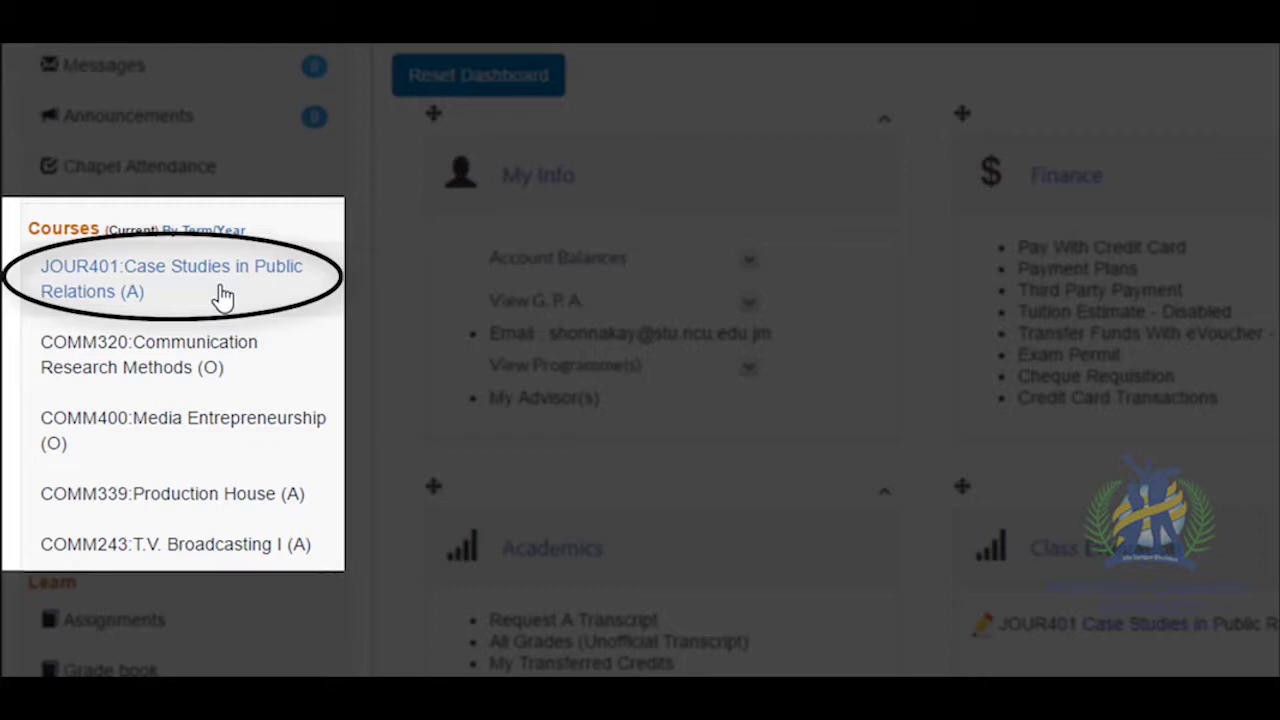
pyautogui.click(222, 297)
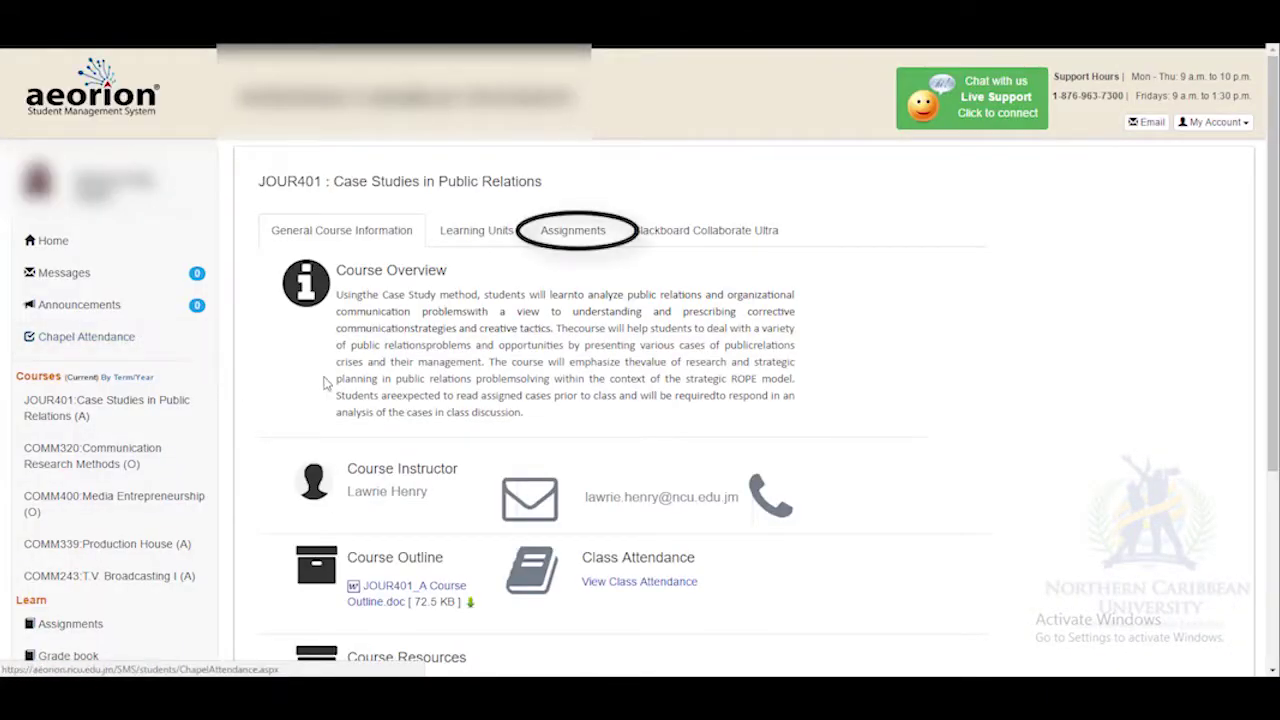
# Open the Position Paper assignment from the JOUR401 Assignments list.
pyautogui.click(569, 245)
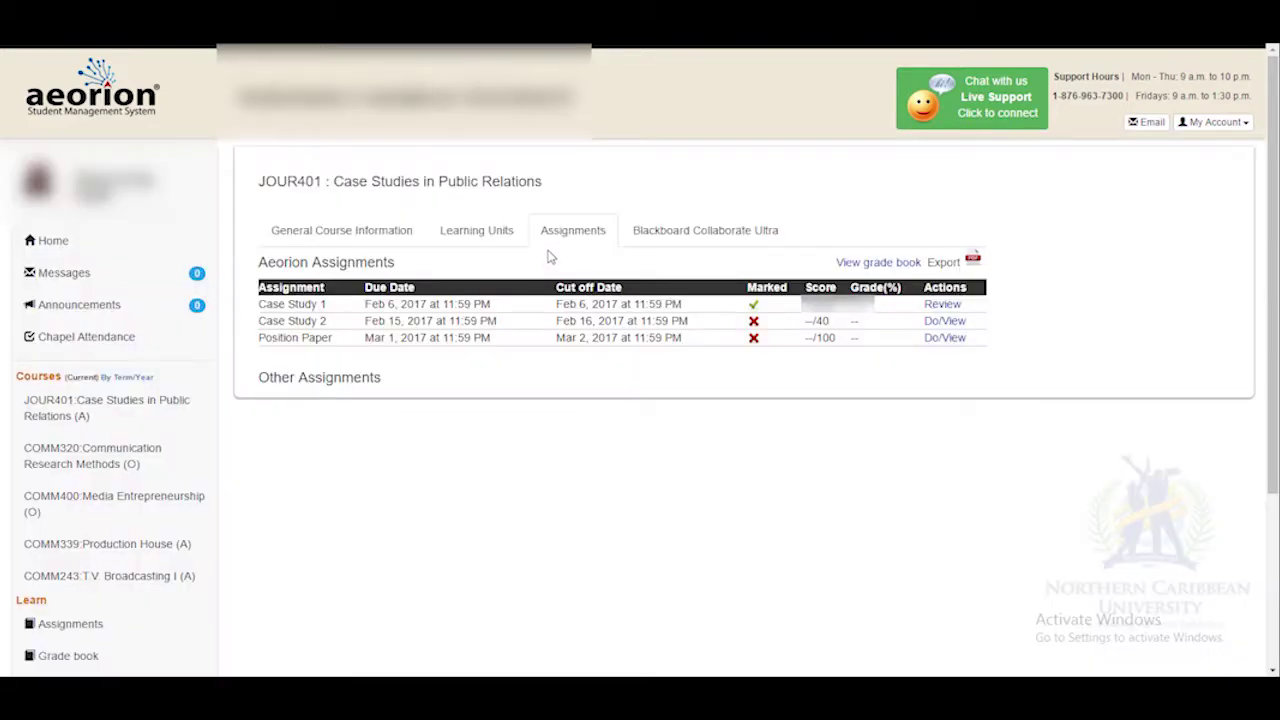
pyautogui.click(942, 340)
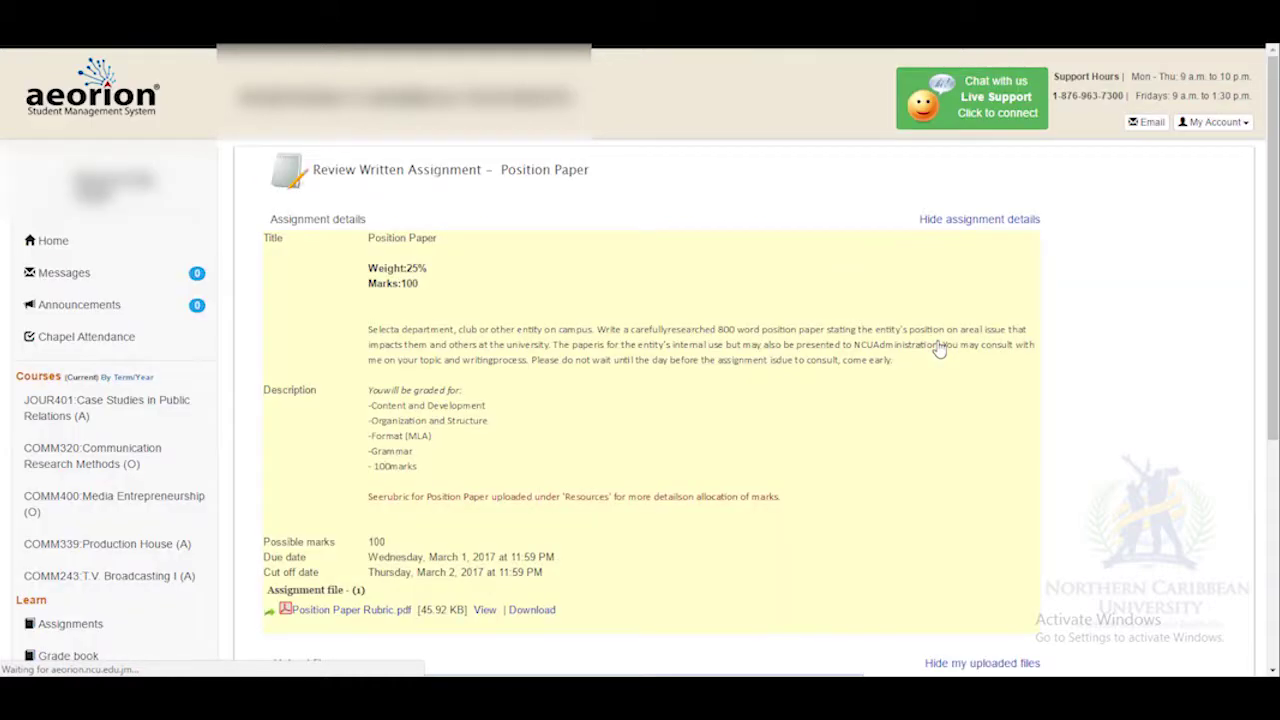
# Choose the Word file 'Viewing the time table' and upload it to the Position Paper.
pyautogui.moveTo(1276, 290); pyautogui.dragTo(1276, 440)
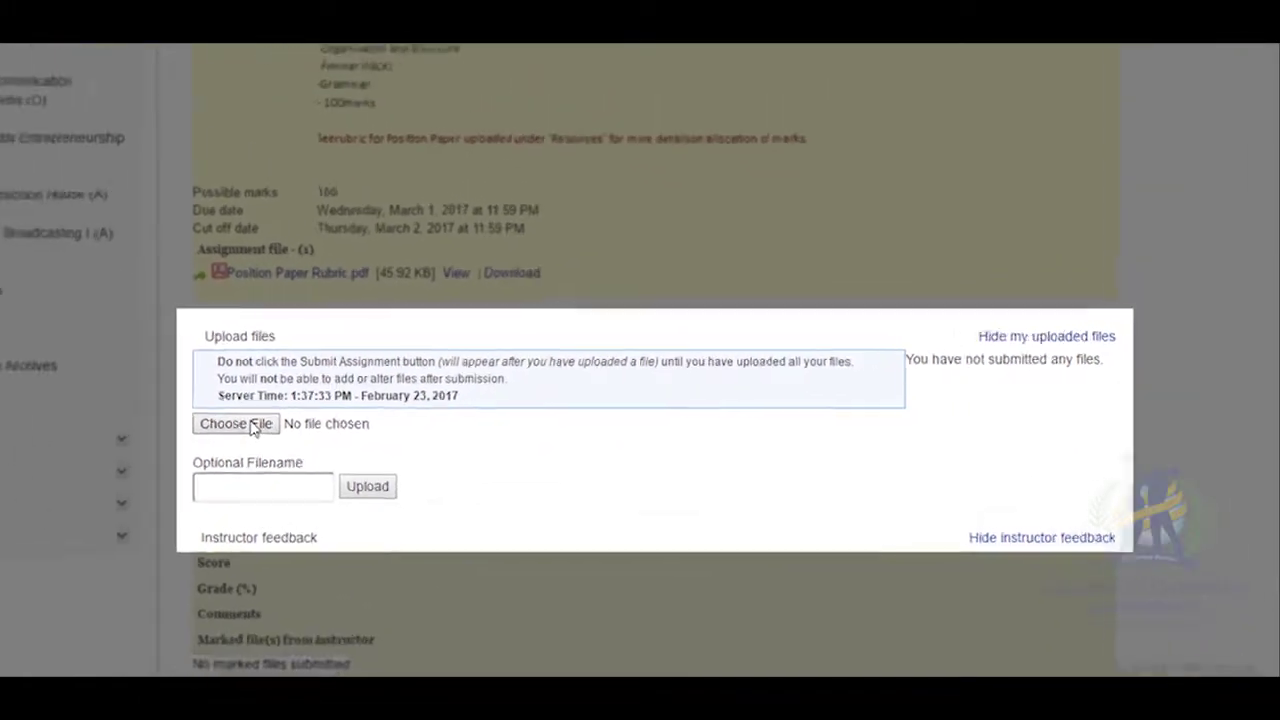
pyautogui.click(245, 430)
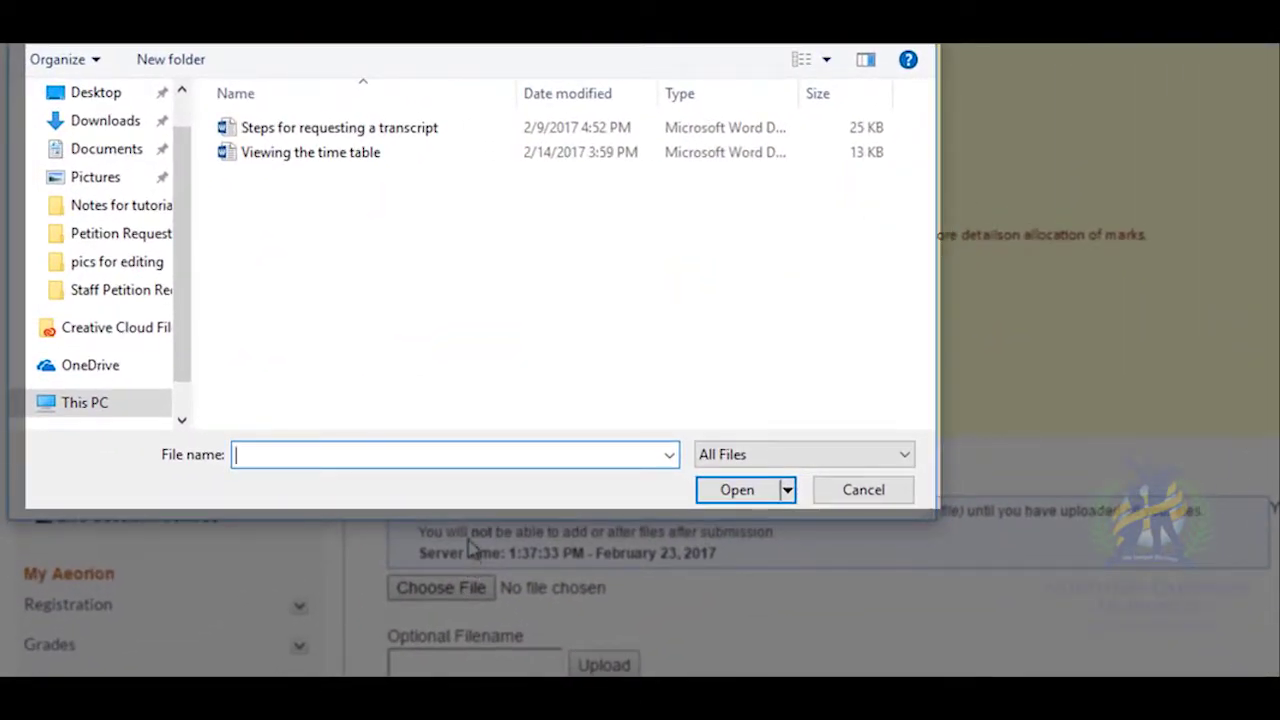
pyautogui.click(297, 158)
pyautogui.click(700, 451)
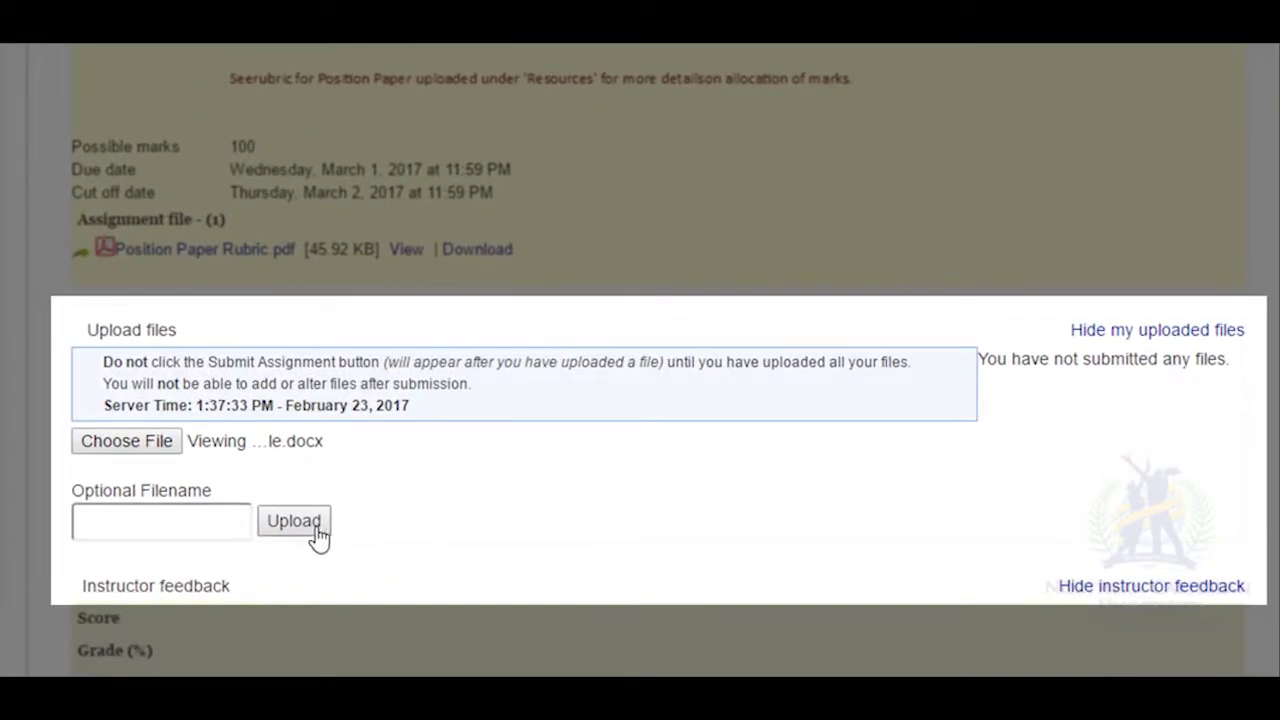
pyautogui.click(307, 522)
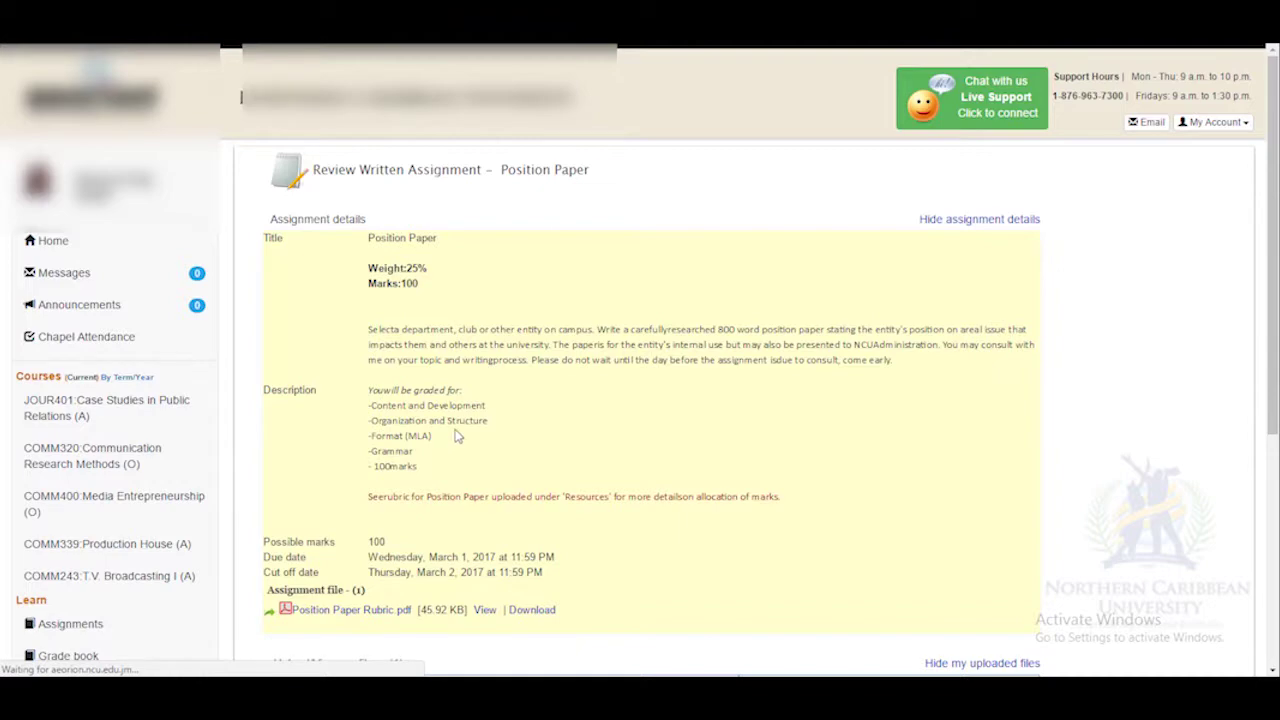
# Scroll down through the assignment's upload section.
pyautogui.moveTo(1272, 322); pyautogui.dragTo(1273, 548)
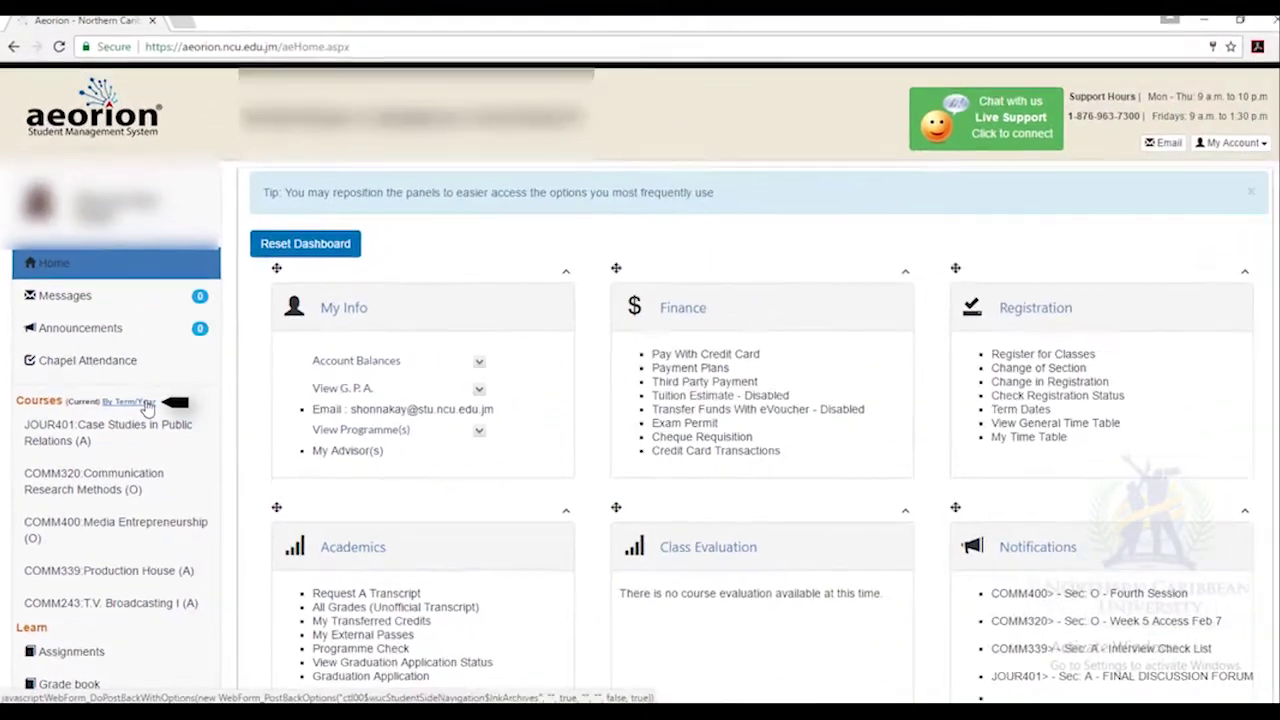
# Filter the course list by term and year to Fall 2014.
pyautogui.click(143, 406)
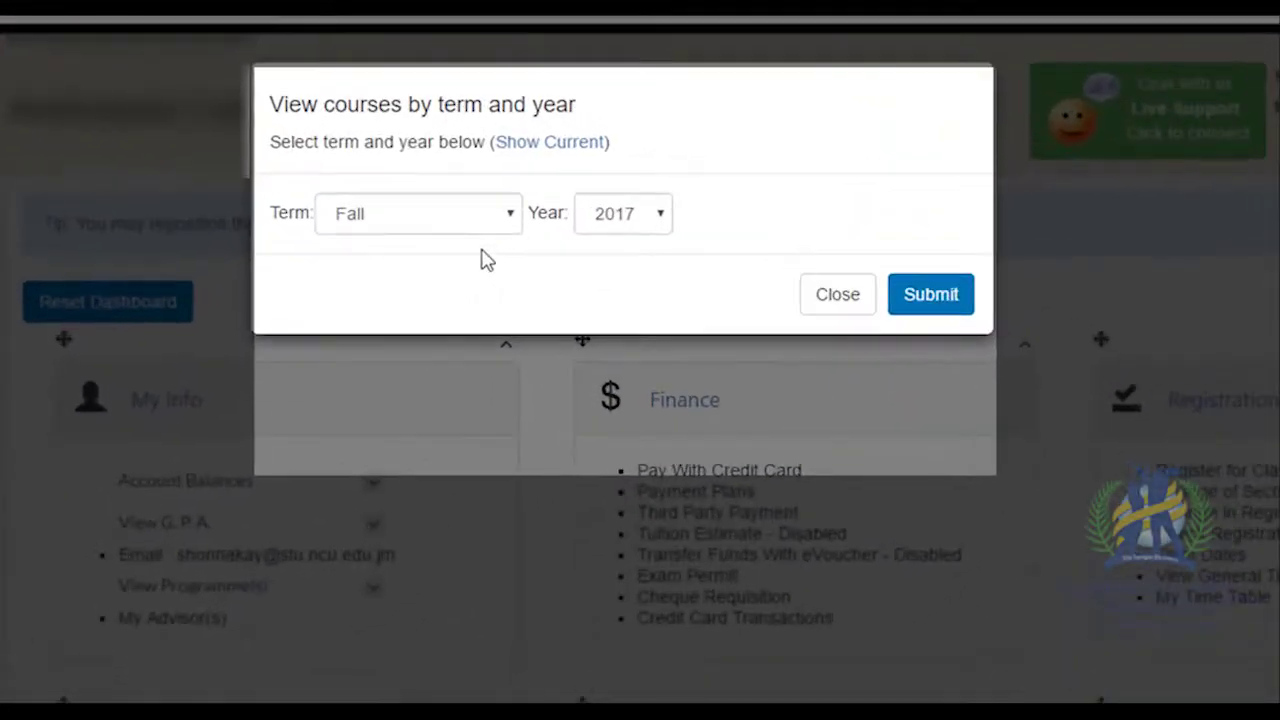
pyautogui.click(556, 182)
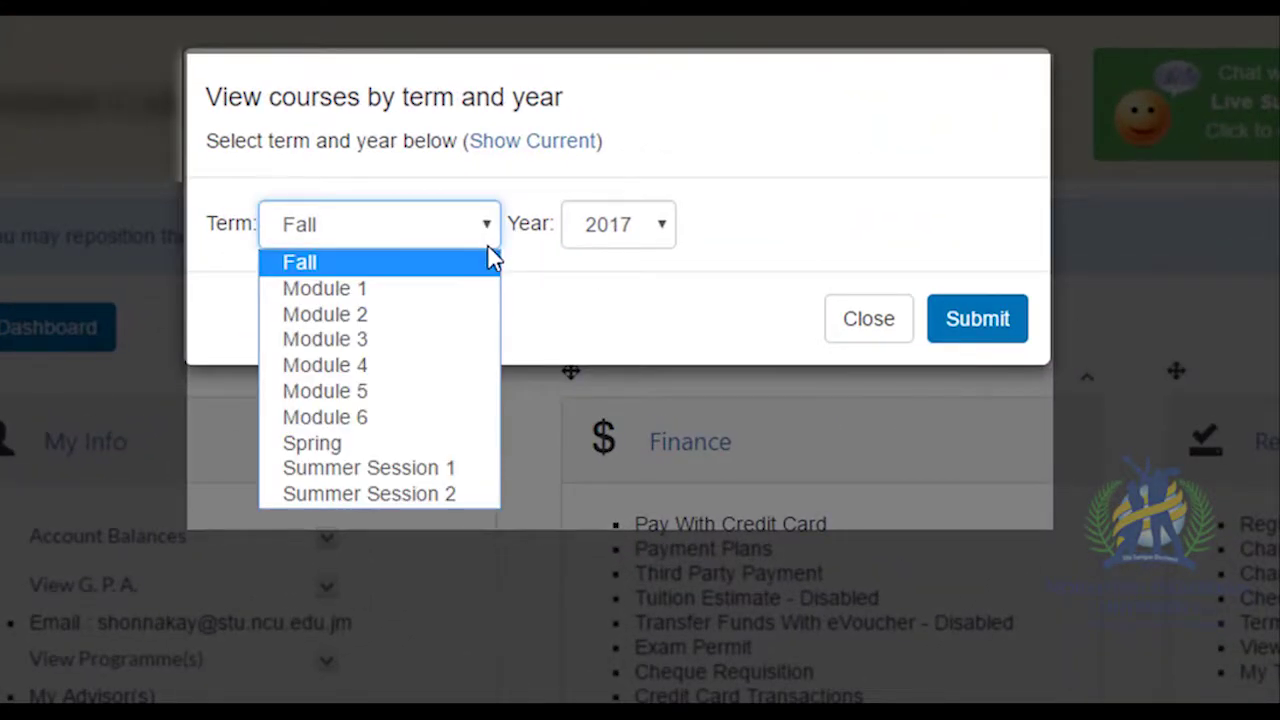
pyautogui.click(492, 262)
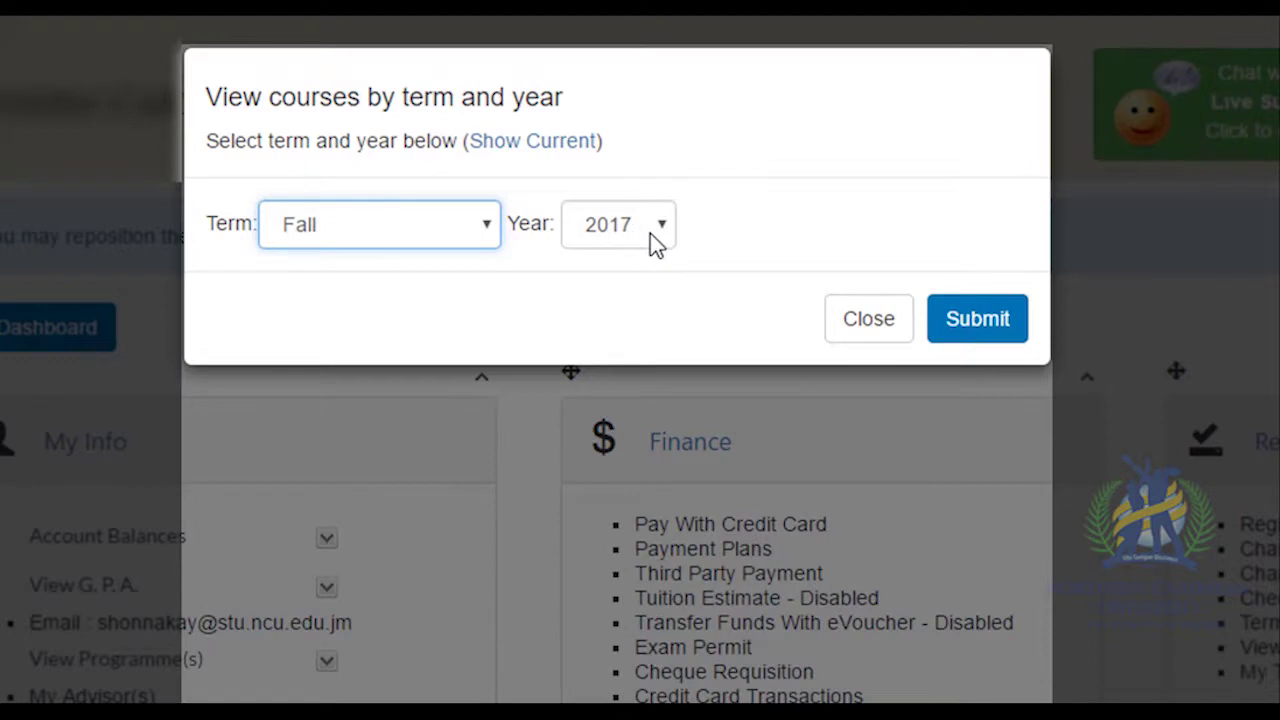
pyautogui.click(668, 230)
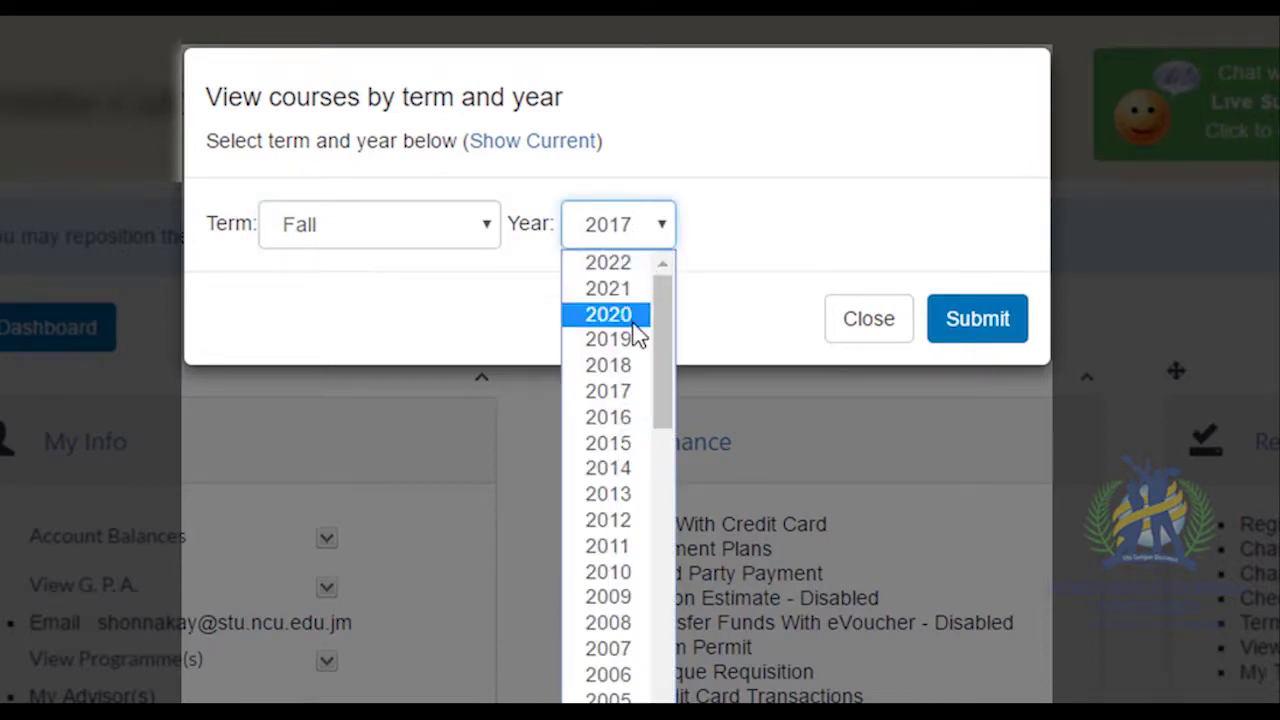
pyautogui.click(630, 468)
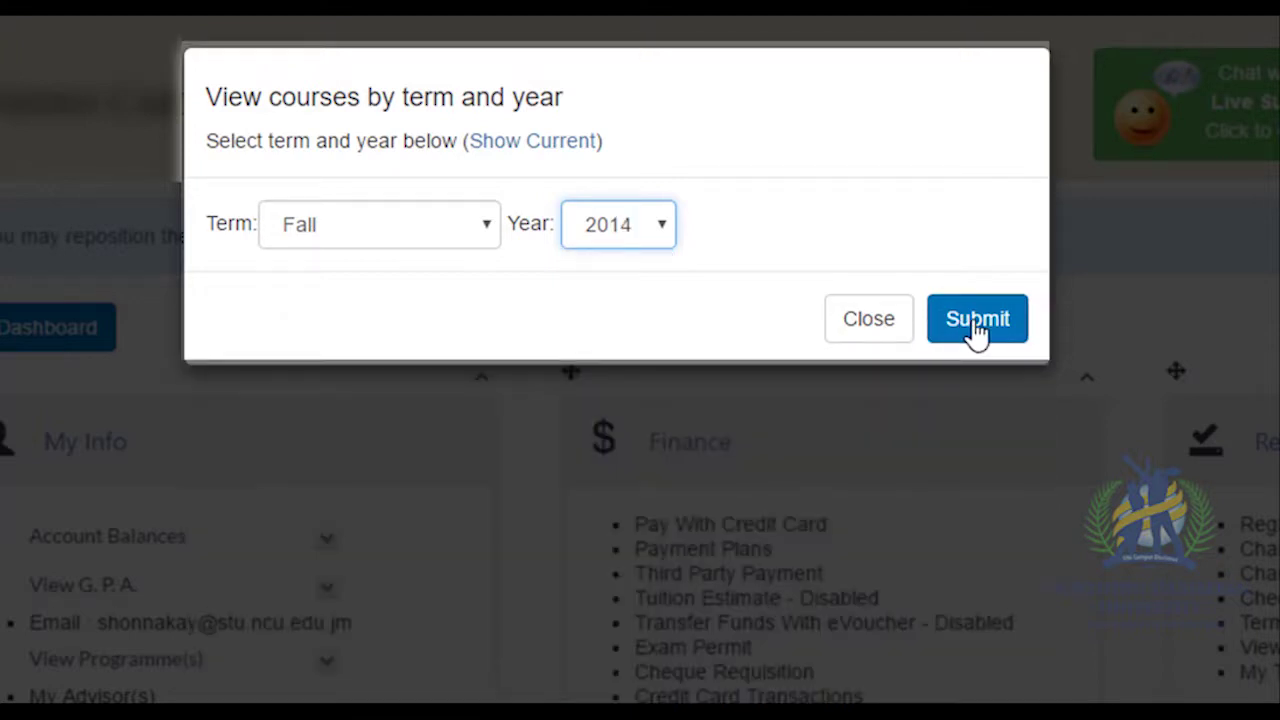
pyautogui.click(975, 326)
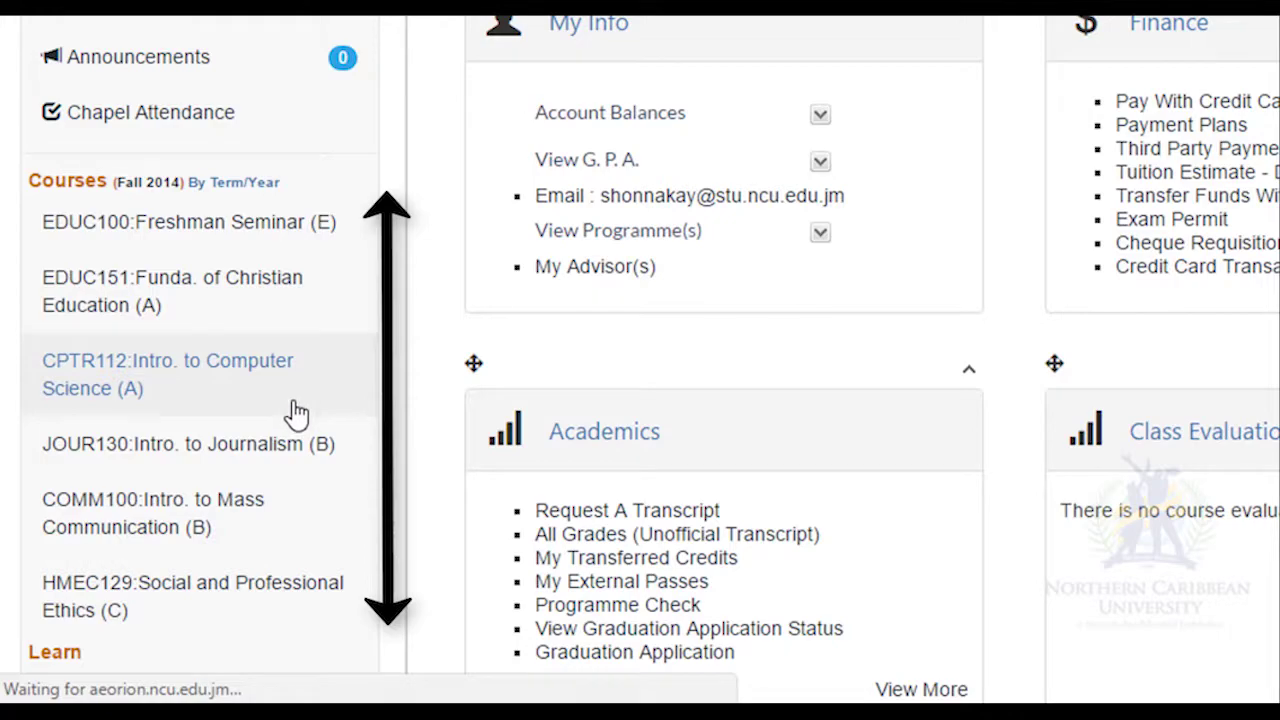
# Check the CPTR112 Intro. to Computer Science attendance record, showing Tardy on September 15, 2014, then close it.
pyautogui.click(325, 363)
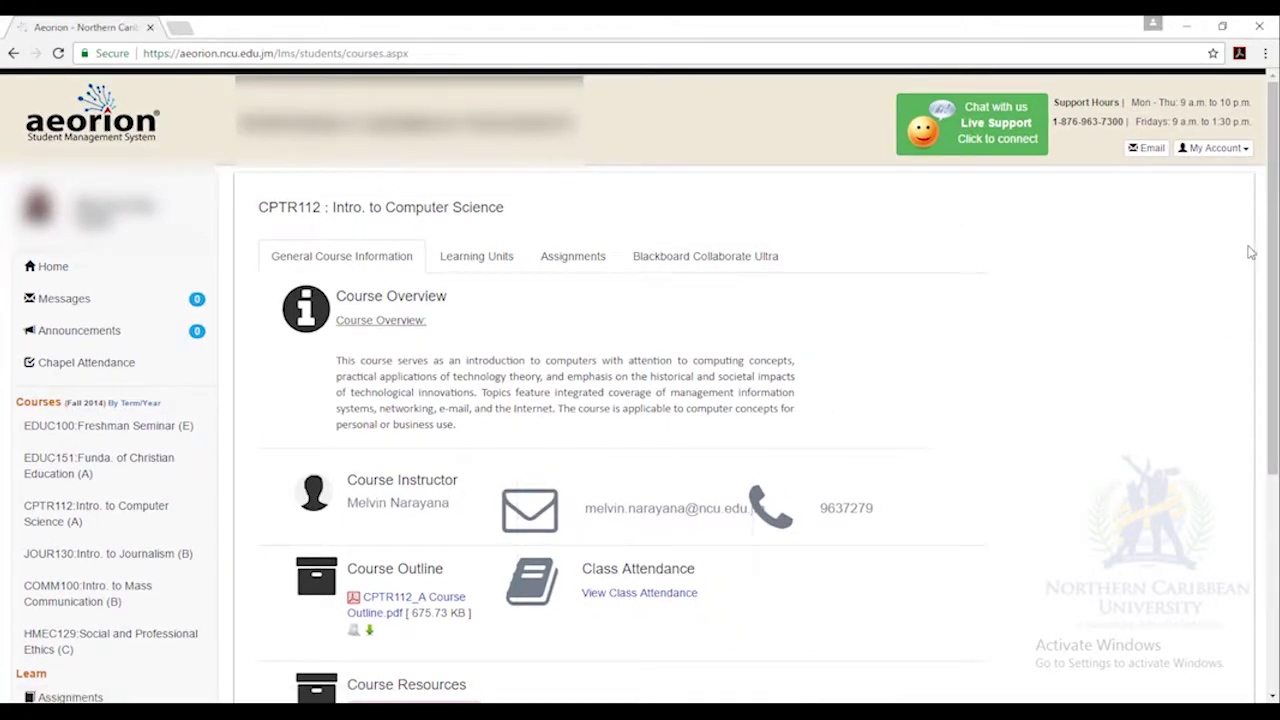
pyautogui.moveTo(1276, 238); pyautogui.dragTo(1276, 258)
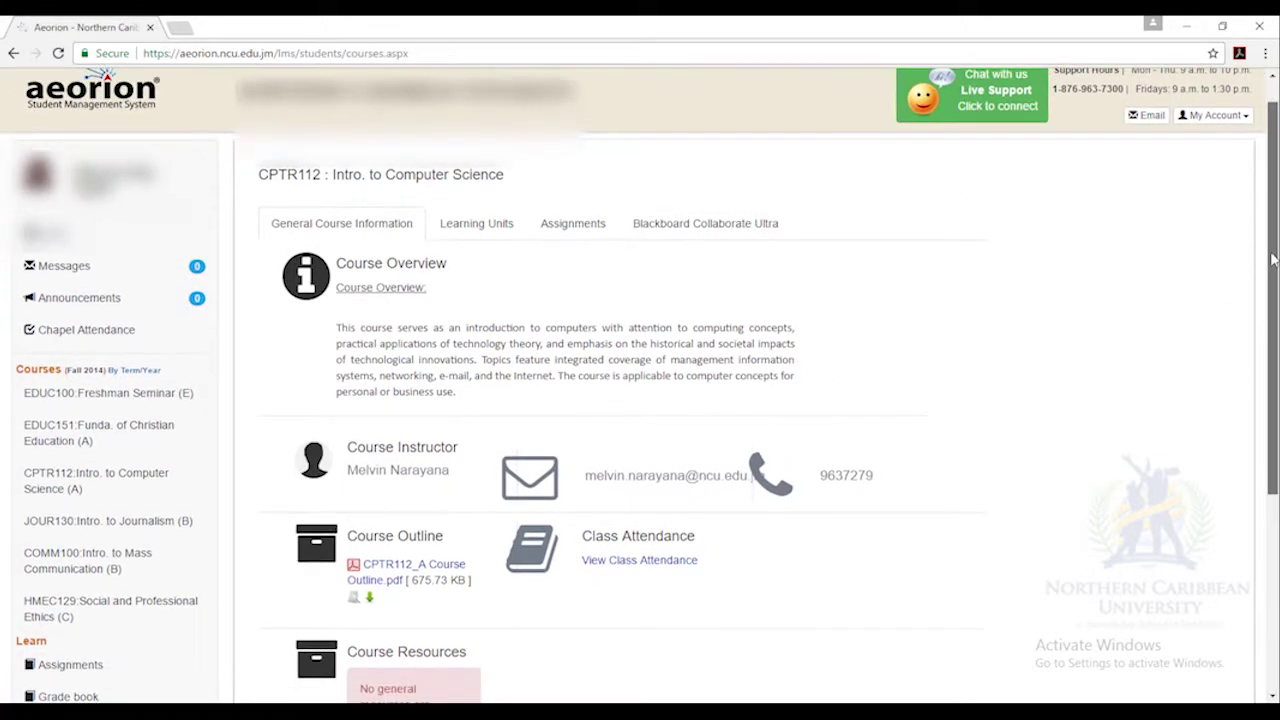
pyautogui.click(654, 560)
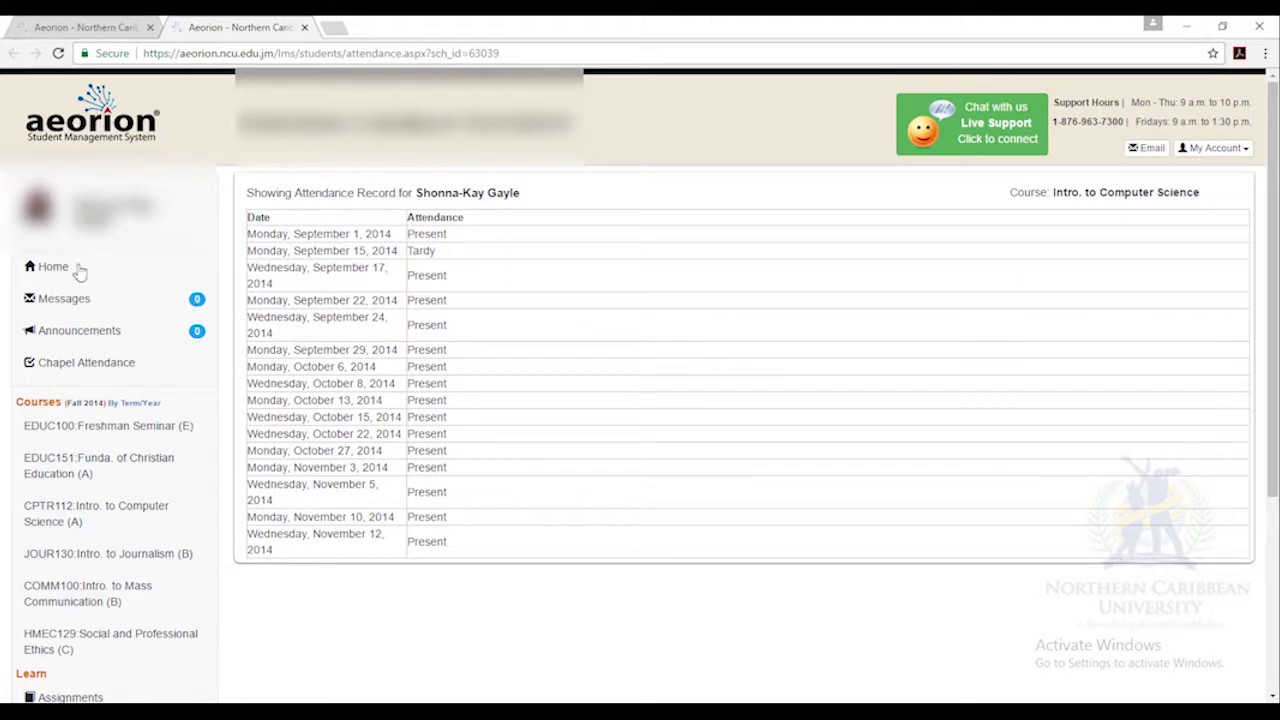
pyautogui.click(305, 28)
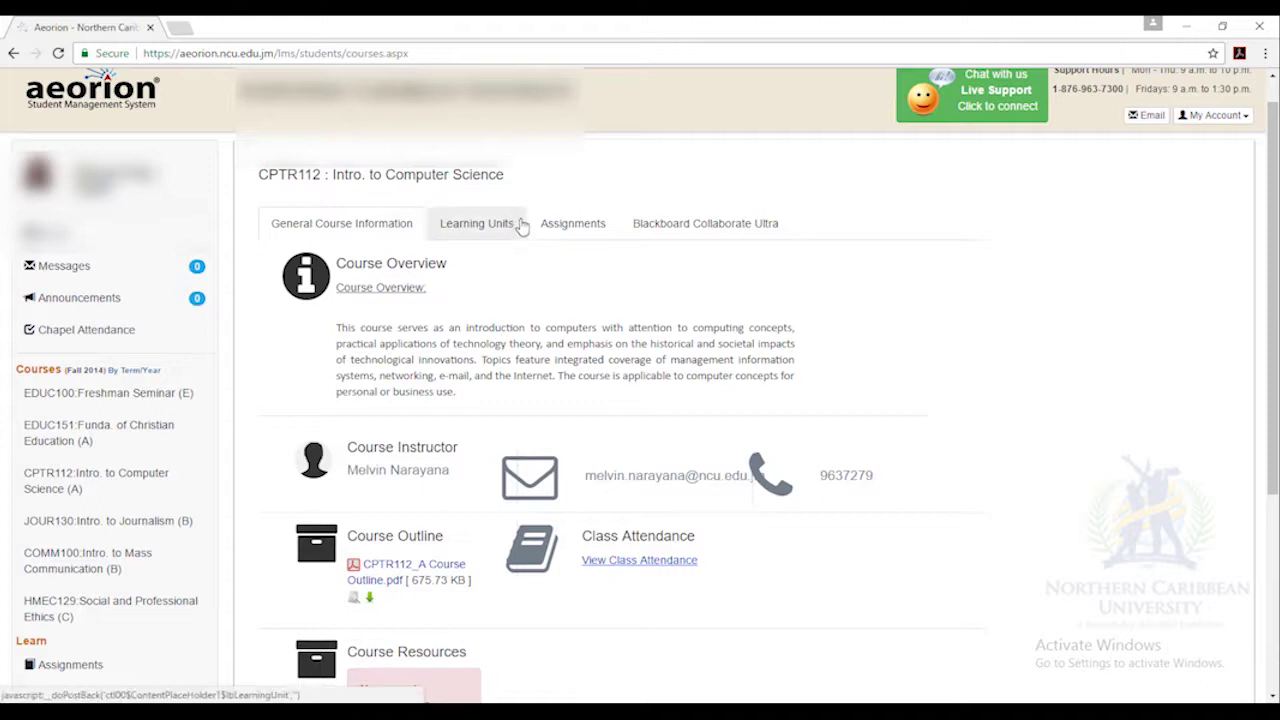
# View the CPTR112 Programming Problem 2 - Solution learning unit.
pyautogui.scroll(1, 486, 262)
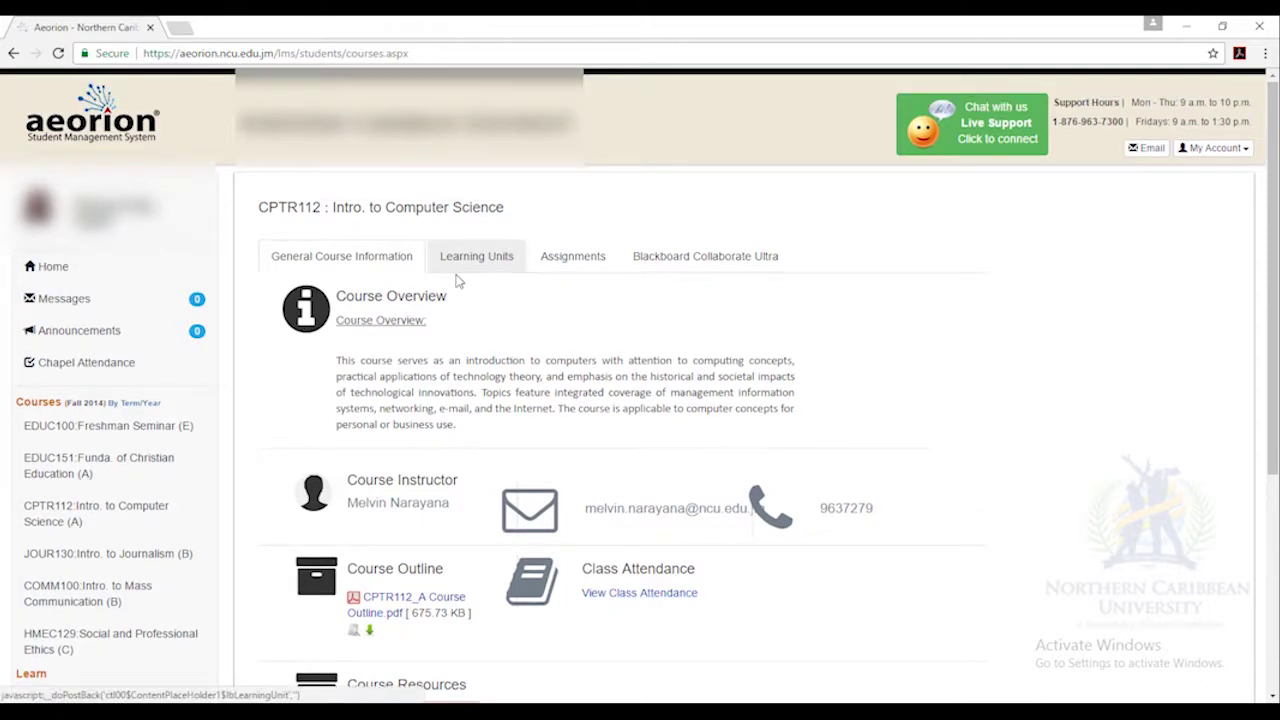
pyautogui.click(474, 262)
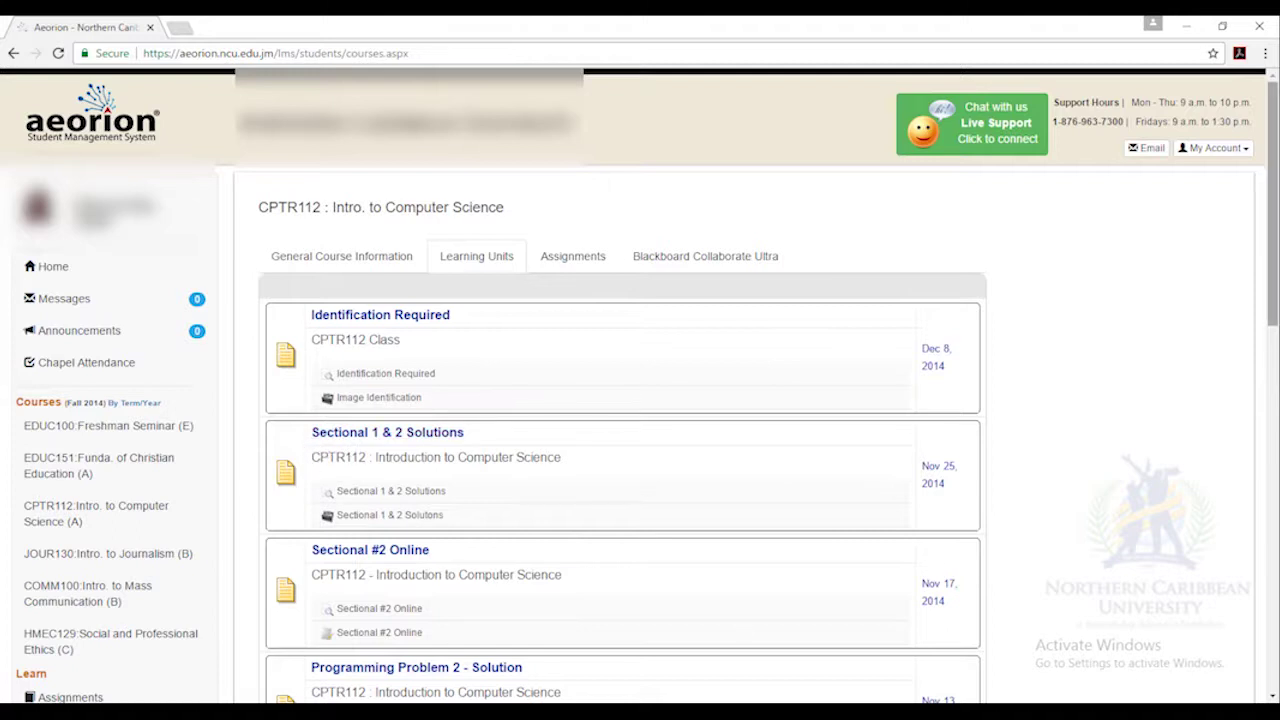
pyautogui.scroll(-1, 1273, 136)
pyautogui.scroll(-2, 490, 228)
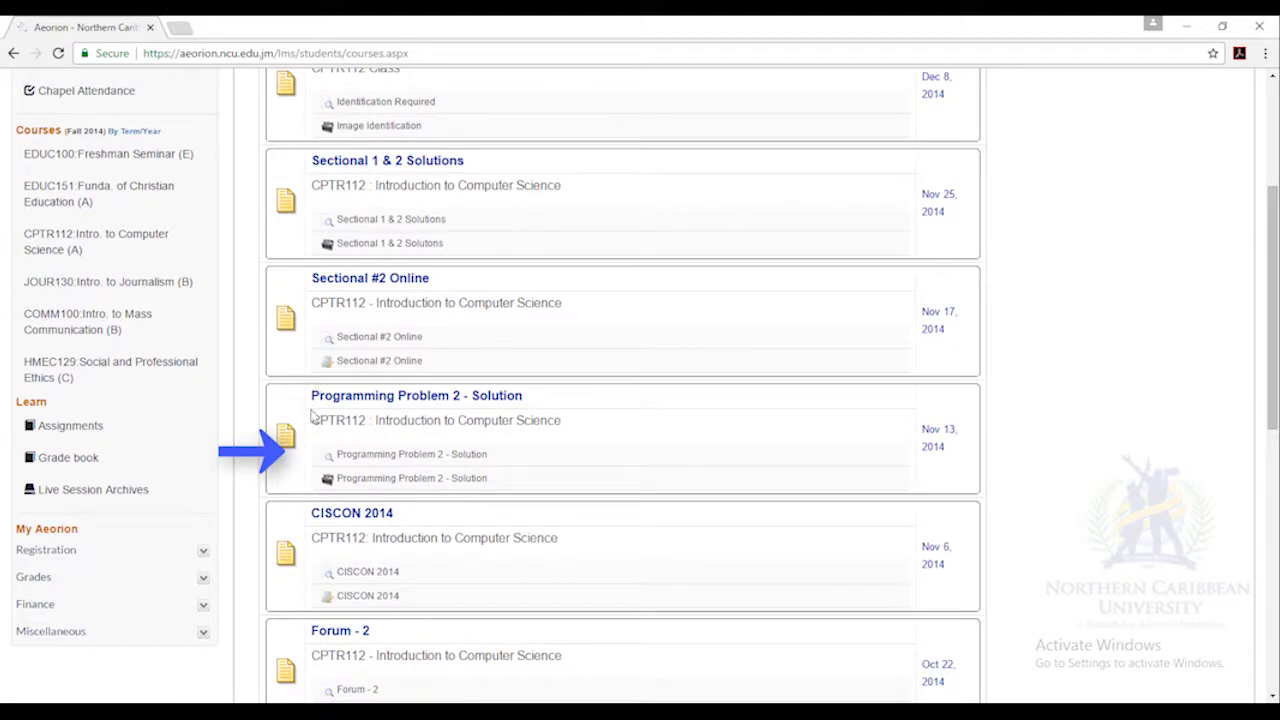
pyautogui.click(350, 398)
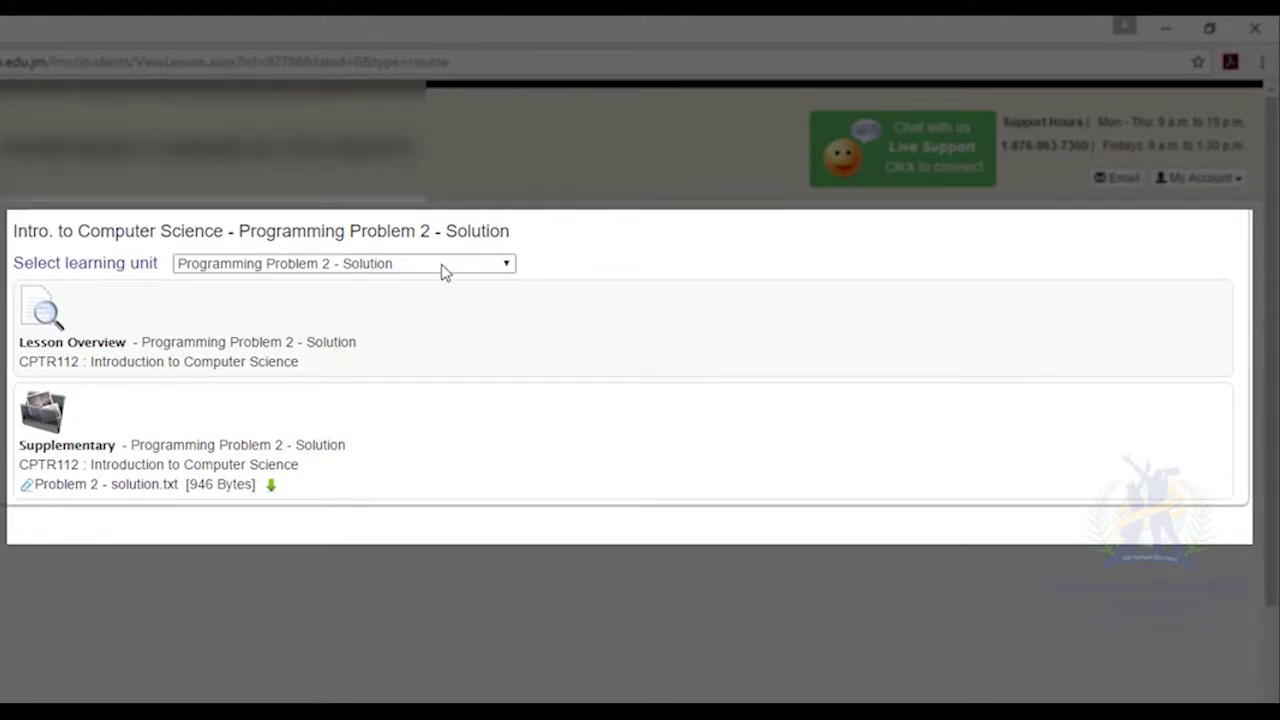
# Switch to the Contact Information learning unit, then return to the CPTR112 course page.
pyautogui.click(512, 268)
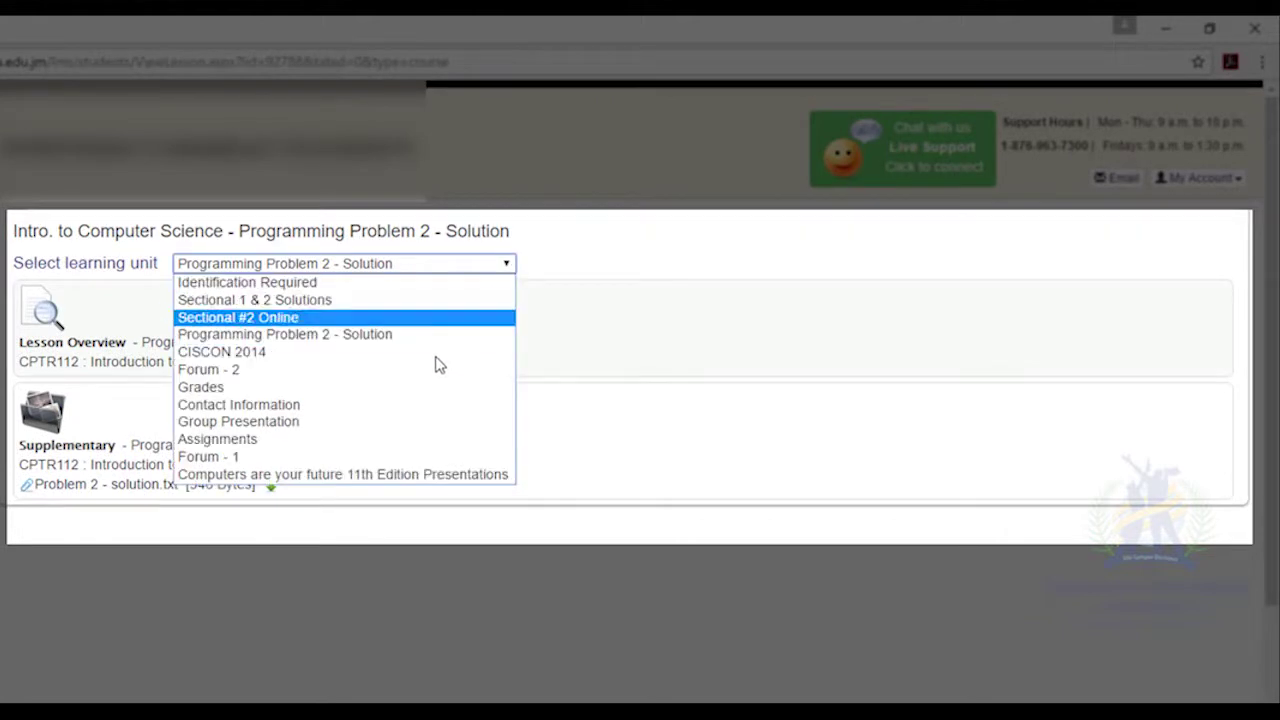
pyautogui.click(388, 405)
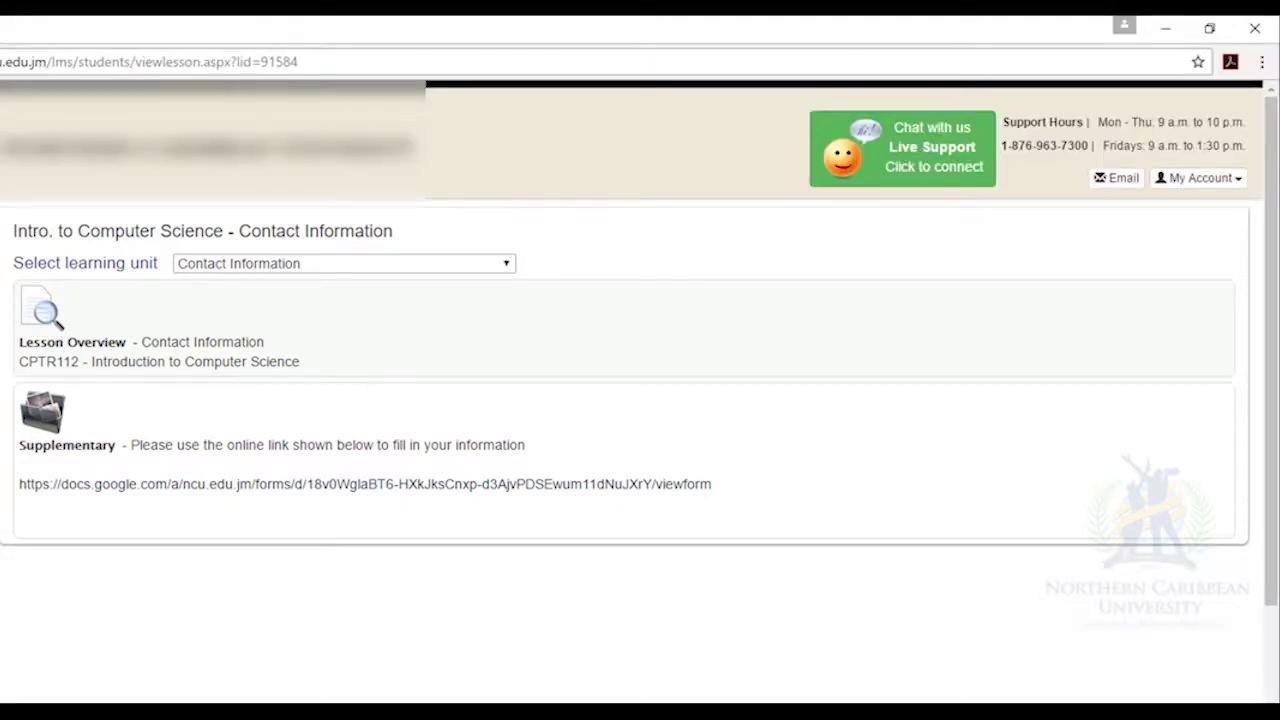
pyautogui.click(143, 524)
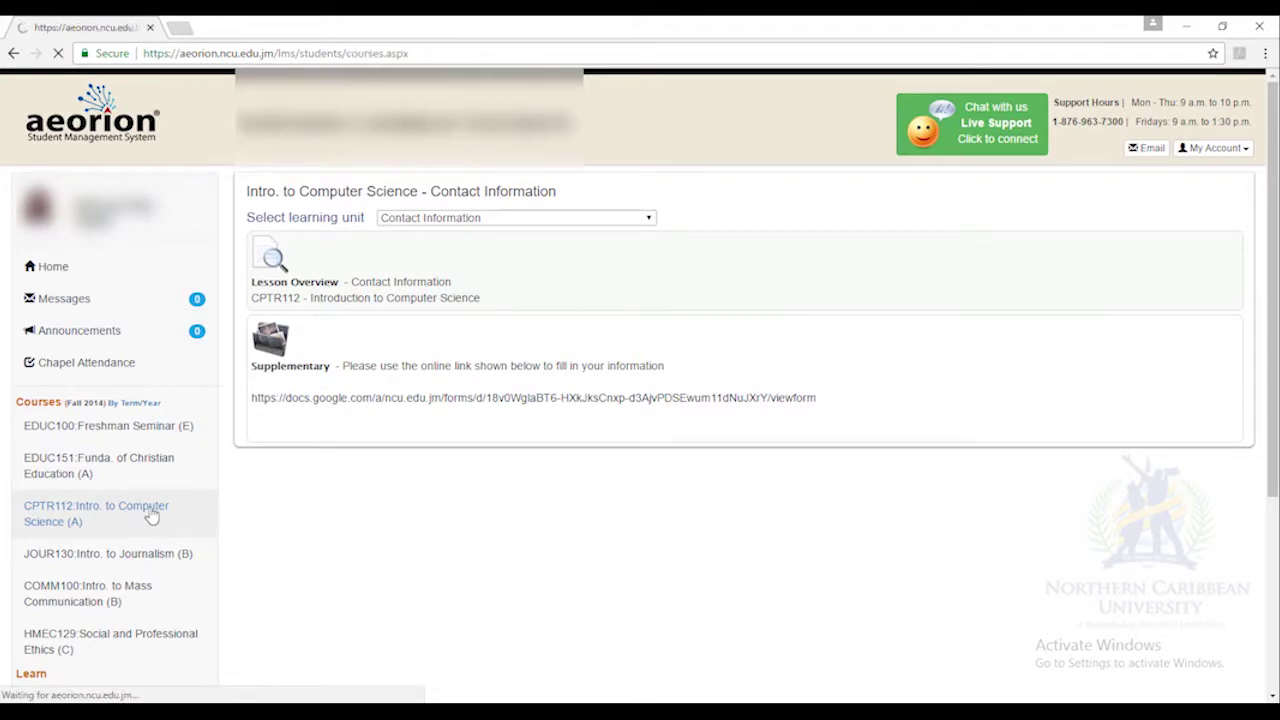
# Review CPTR112's graded Assignment - 1 (24 of 25, 96% - A), then go back.
pyautogui.click(580, 262)
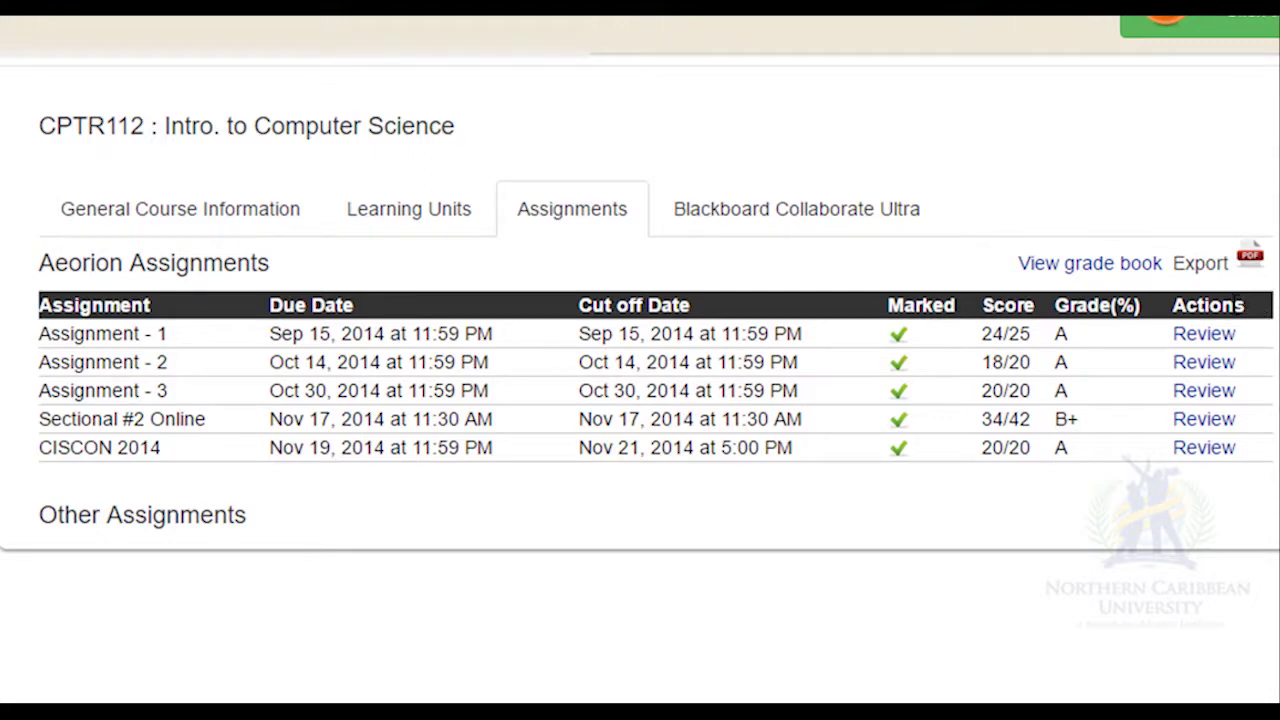
pyautogui.click(1178, 338)
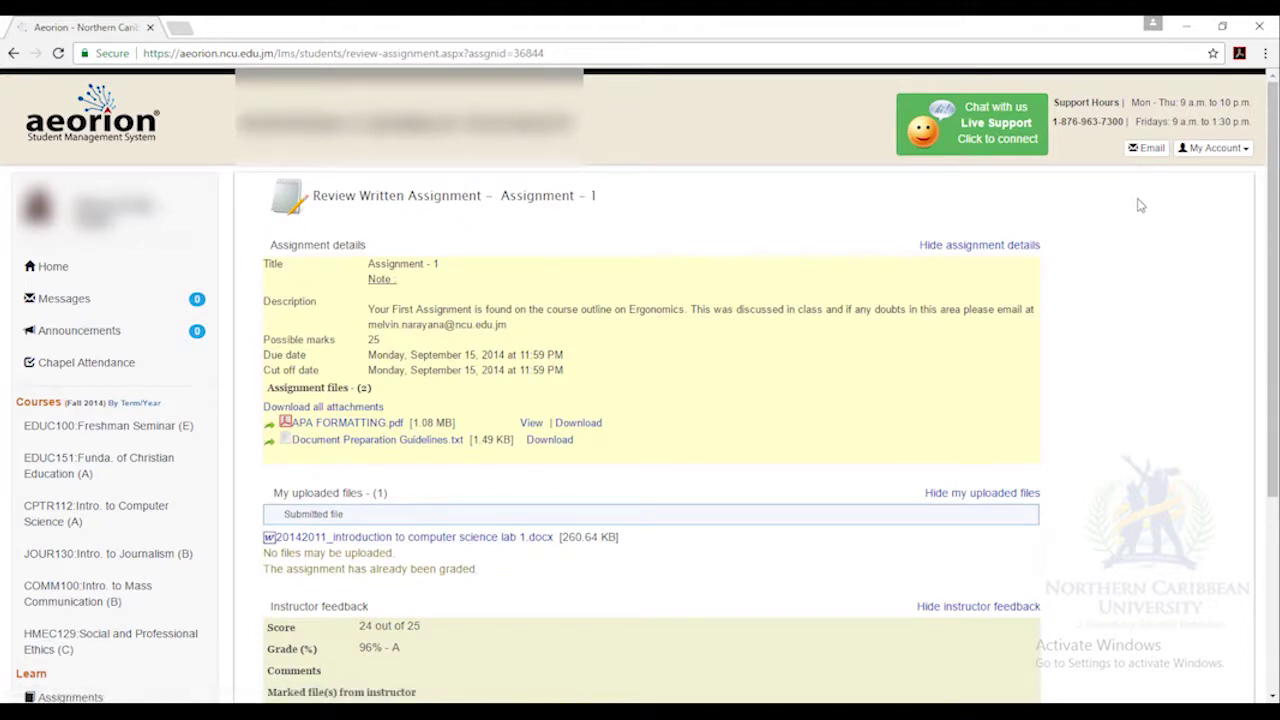
pyautogui.moveTo(1272, 260); pyautogui.dragTo(1276, 254)
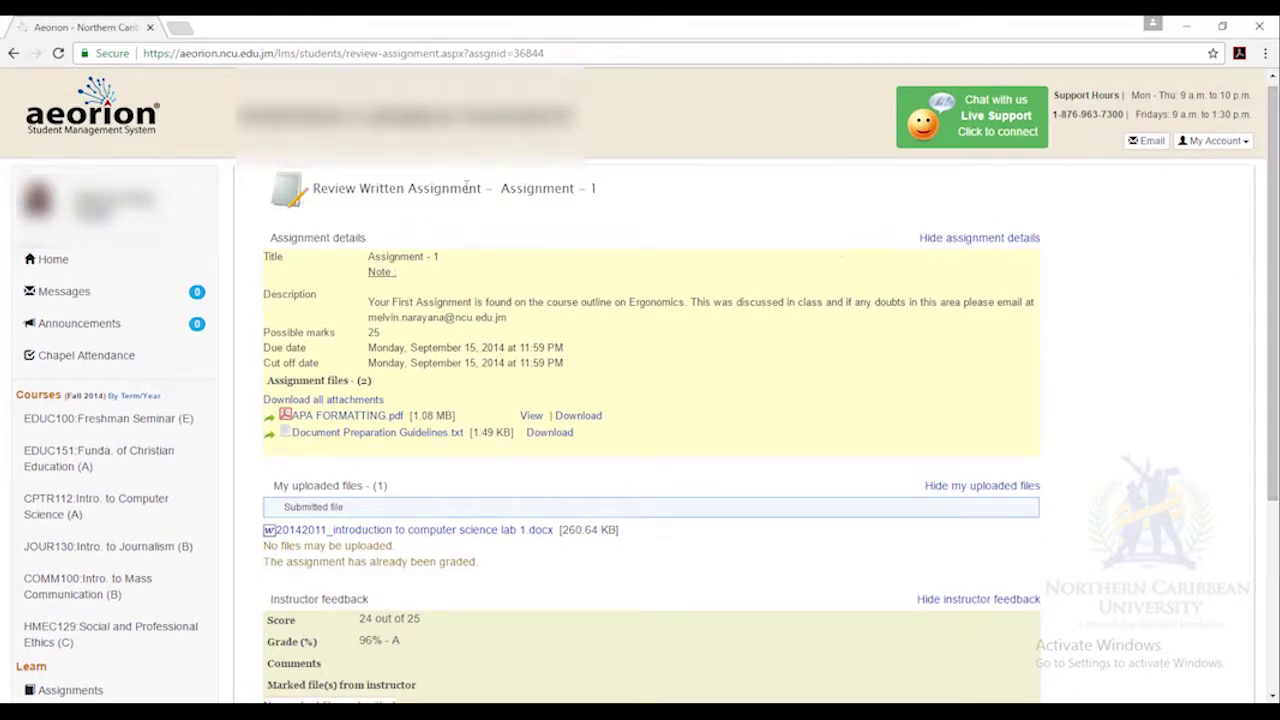
pyautogui.click(13, 53)
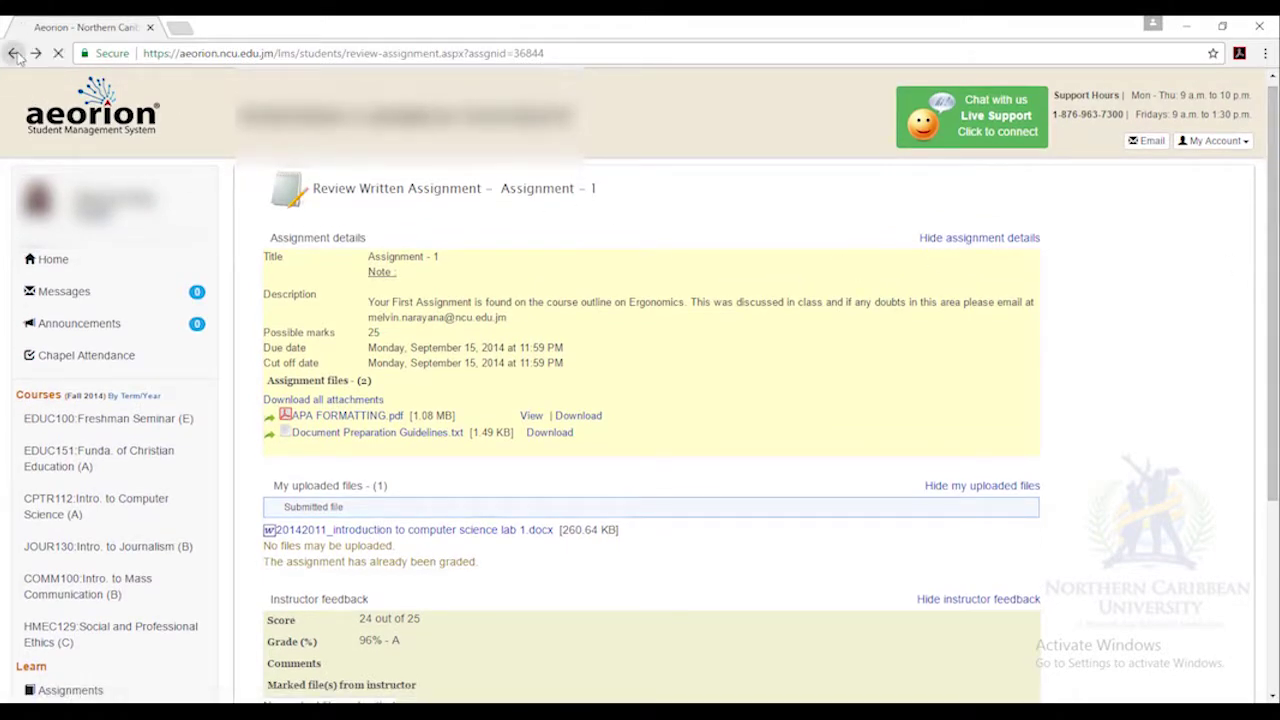
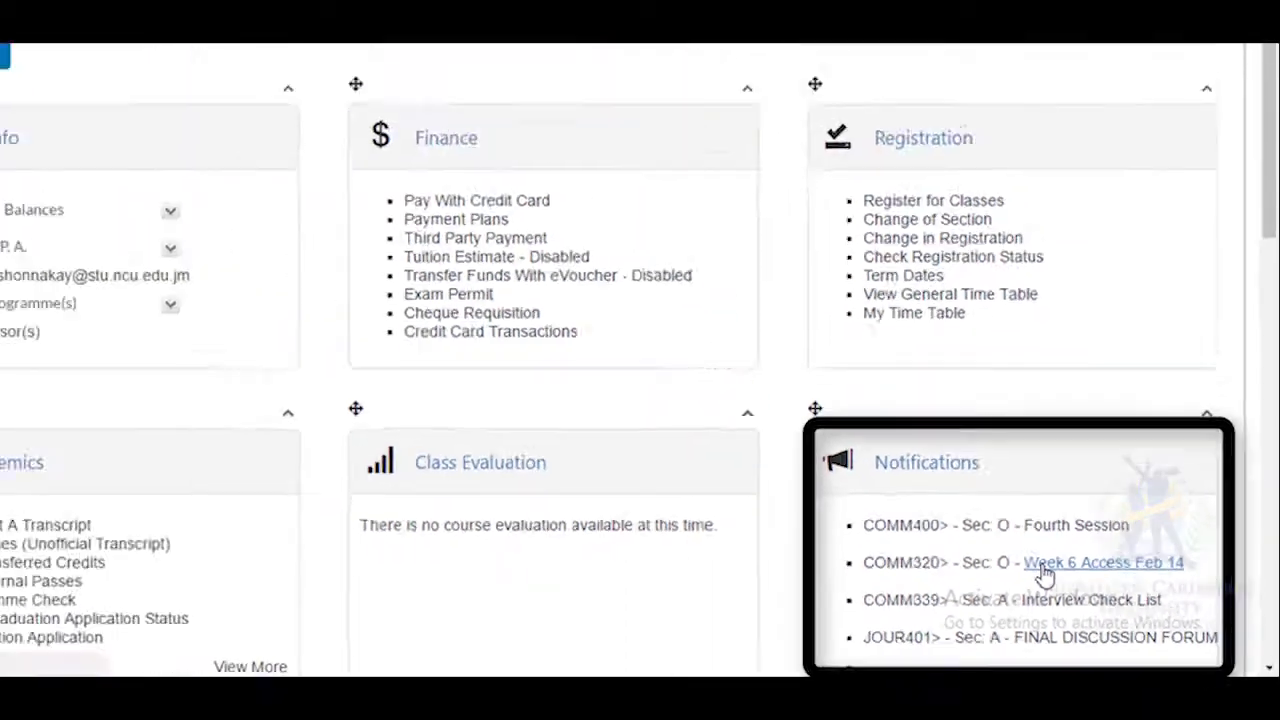
# Open the Week 6 Access Feb 14 lesson and download its live session file, meeting (2).collab.
pyautogui.click(872, 494)
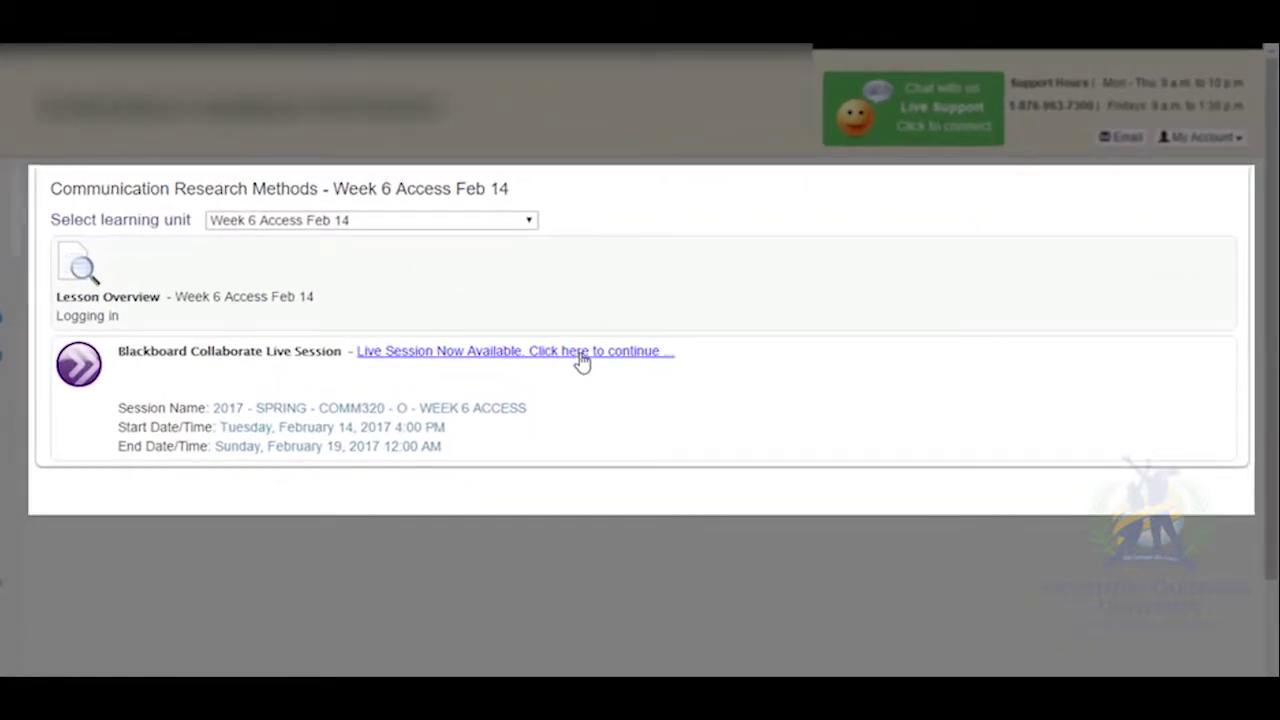
pyautogui.click(580, 358)
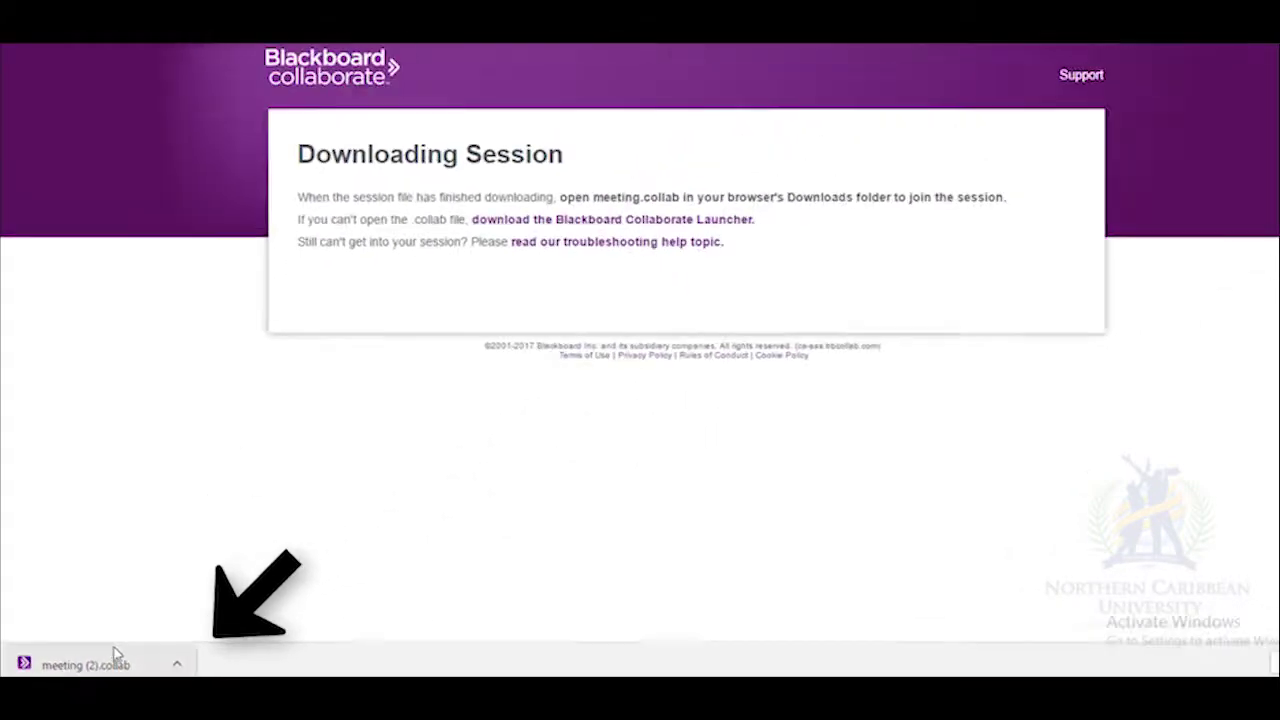
# Launch meeting (2).collab and allow Blackboard Collaborate to run past the Security Warning.
pyautogui.click(115, 662)
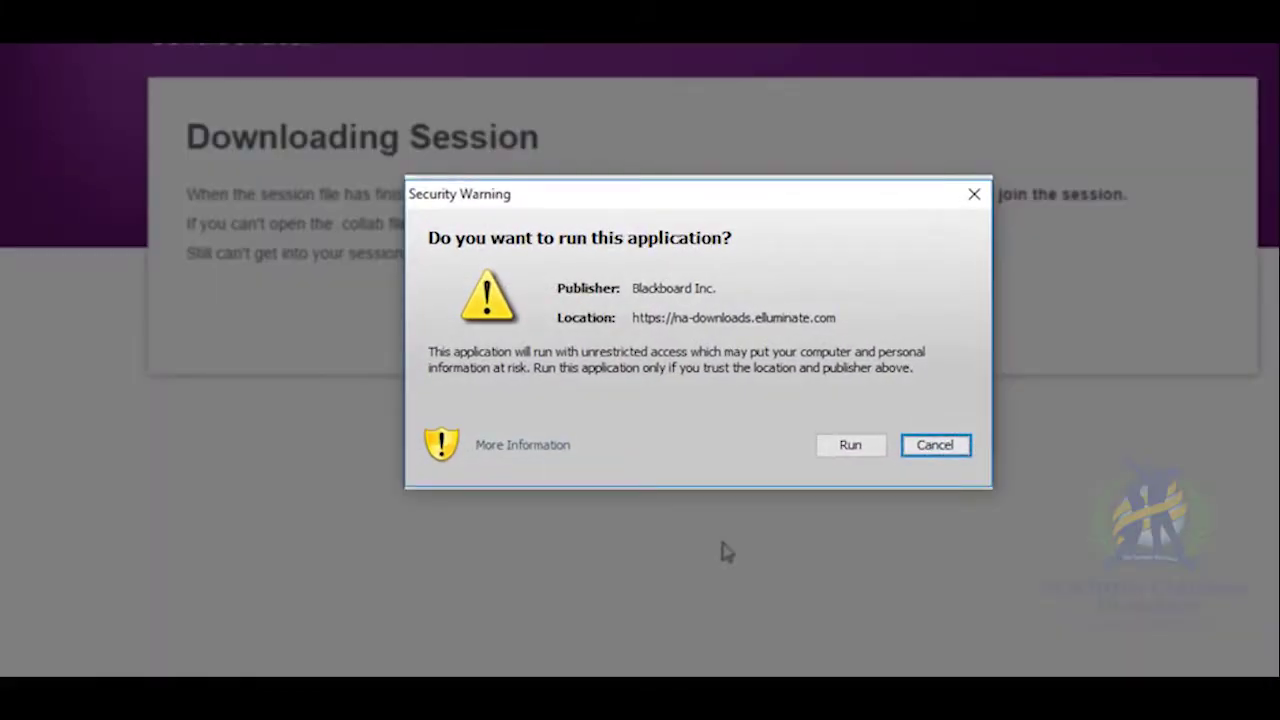
pyautogui.click(858, 453)
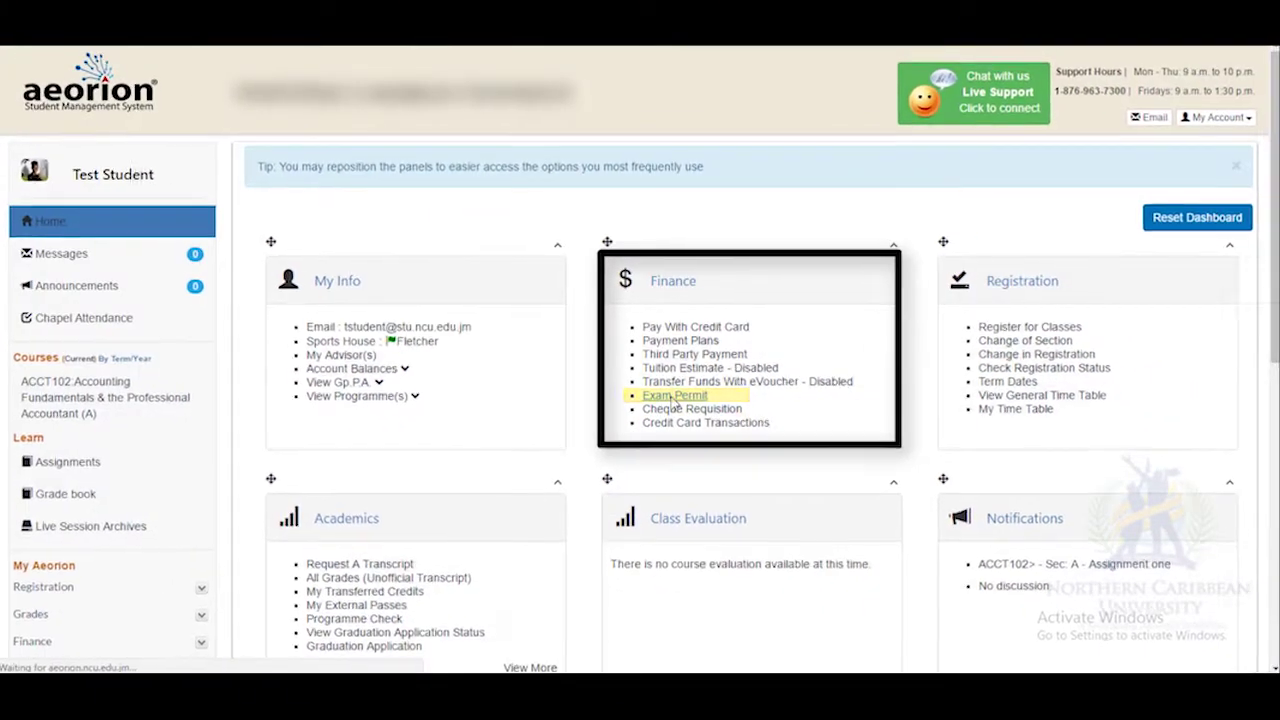
# Load the Spring Undergraduate (Regular) exam permit and download its printable copy.
pyautogui.click(575, 430)
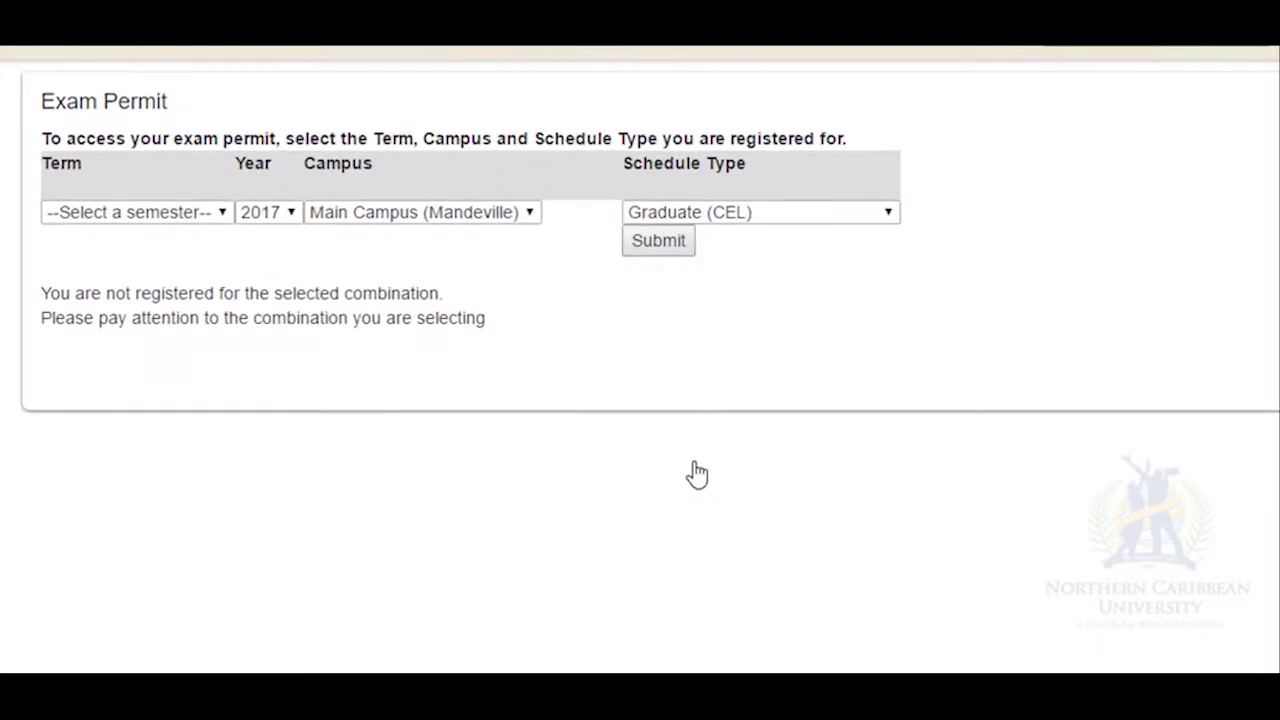
pyautogui.click(224, 214)
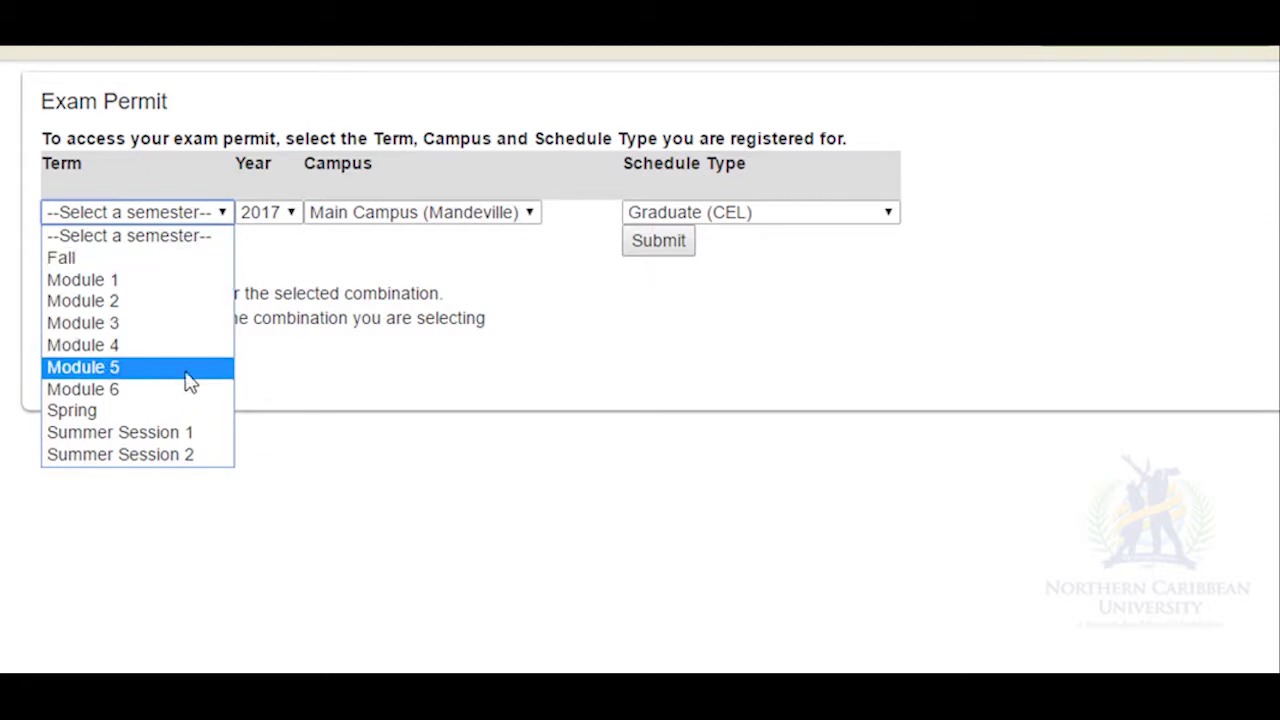
pyautogui.click(166, 411)
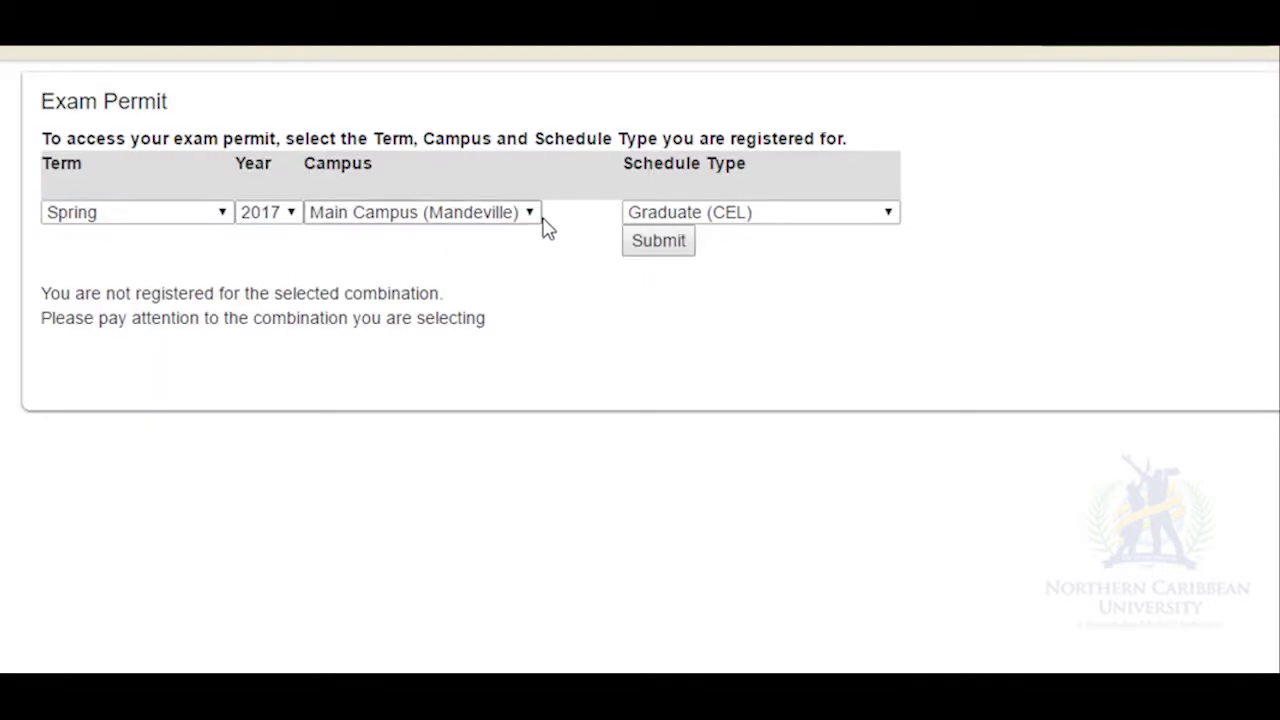
pyautogui.click(889, 218)
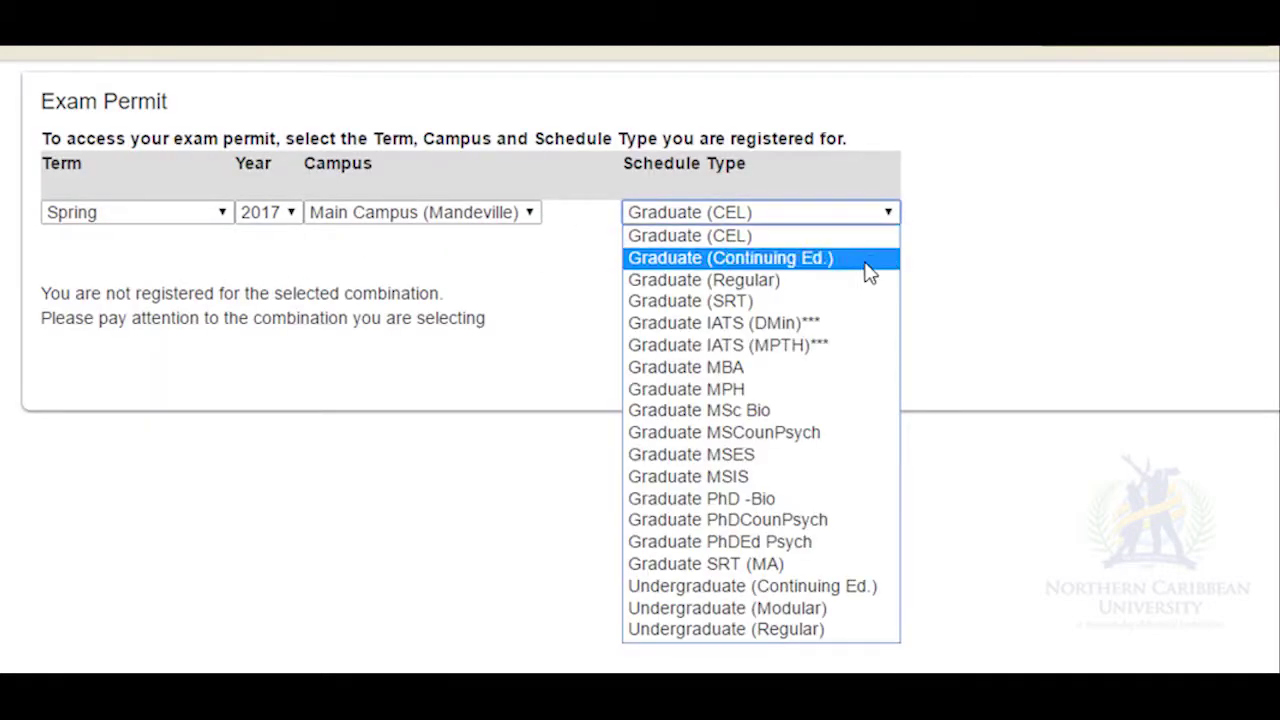
pyautogui.click(812, 629)
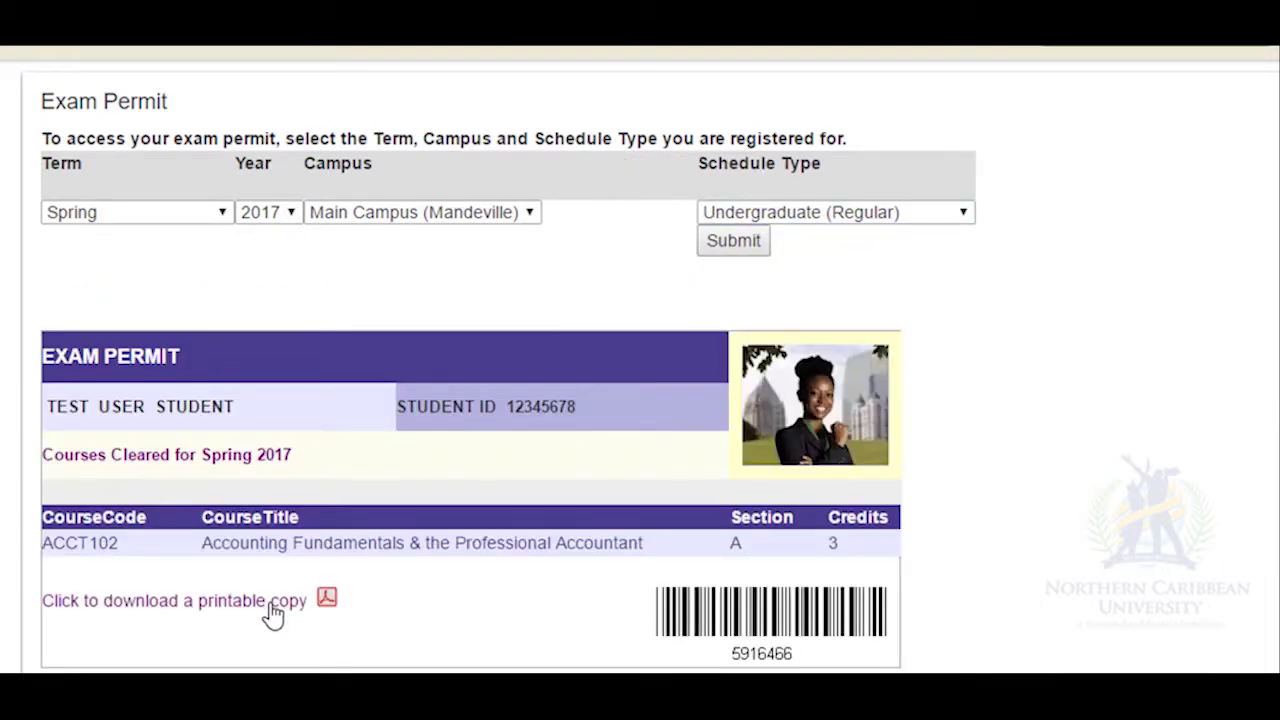
pyautogui.click(273, 612)
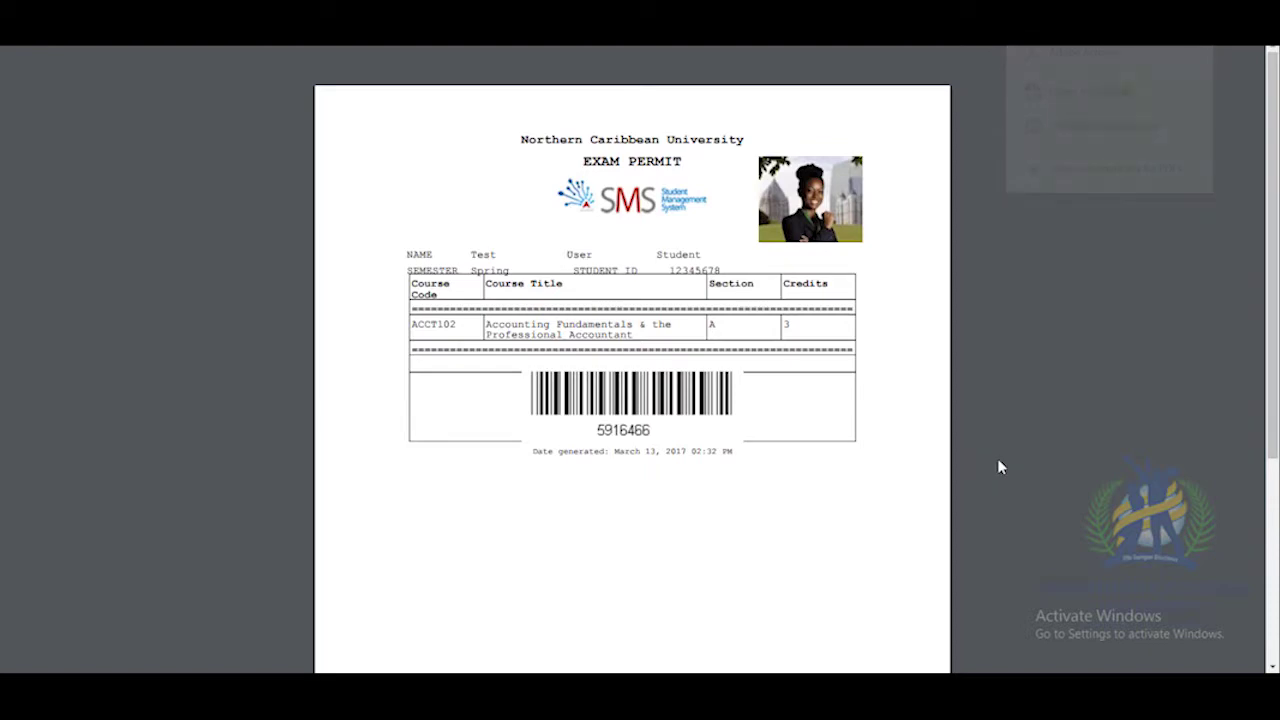
# Bring up the print options for the exam permit PDF.
pyautogui.moveTo(1089, 57)
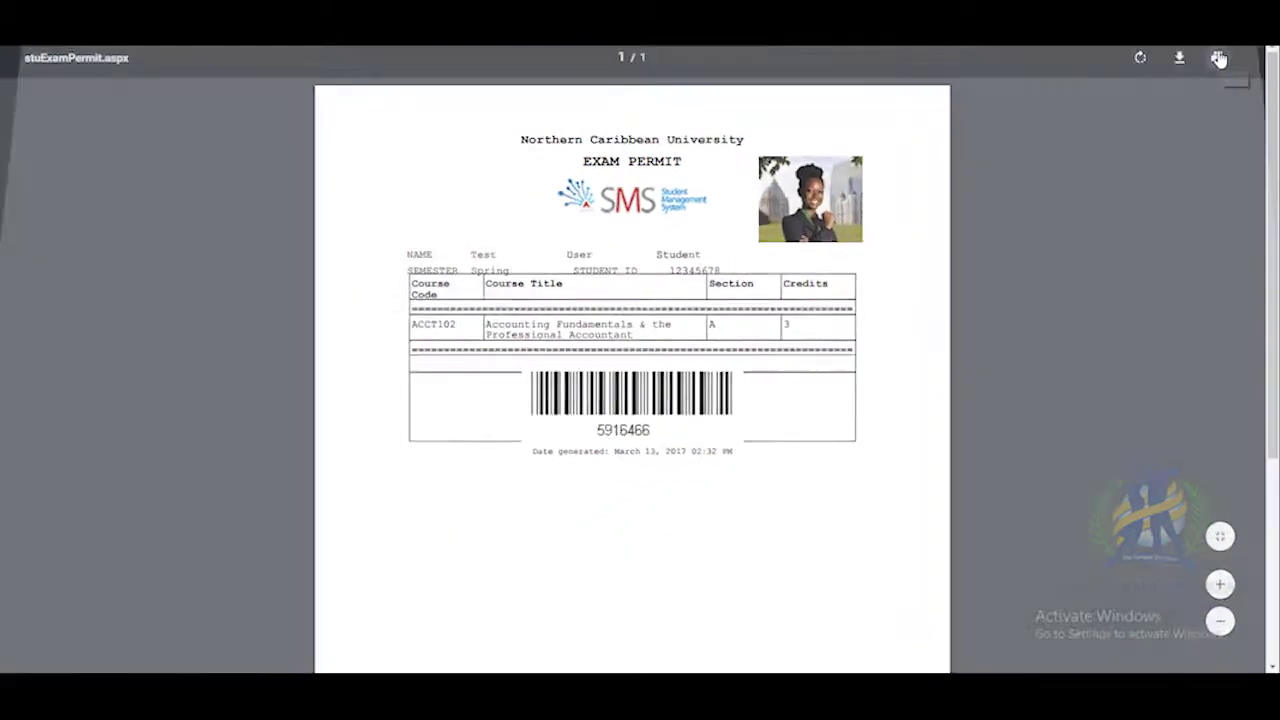
pyautogui.click(1105, 83)
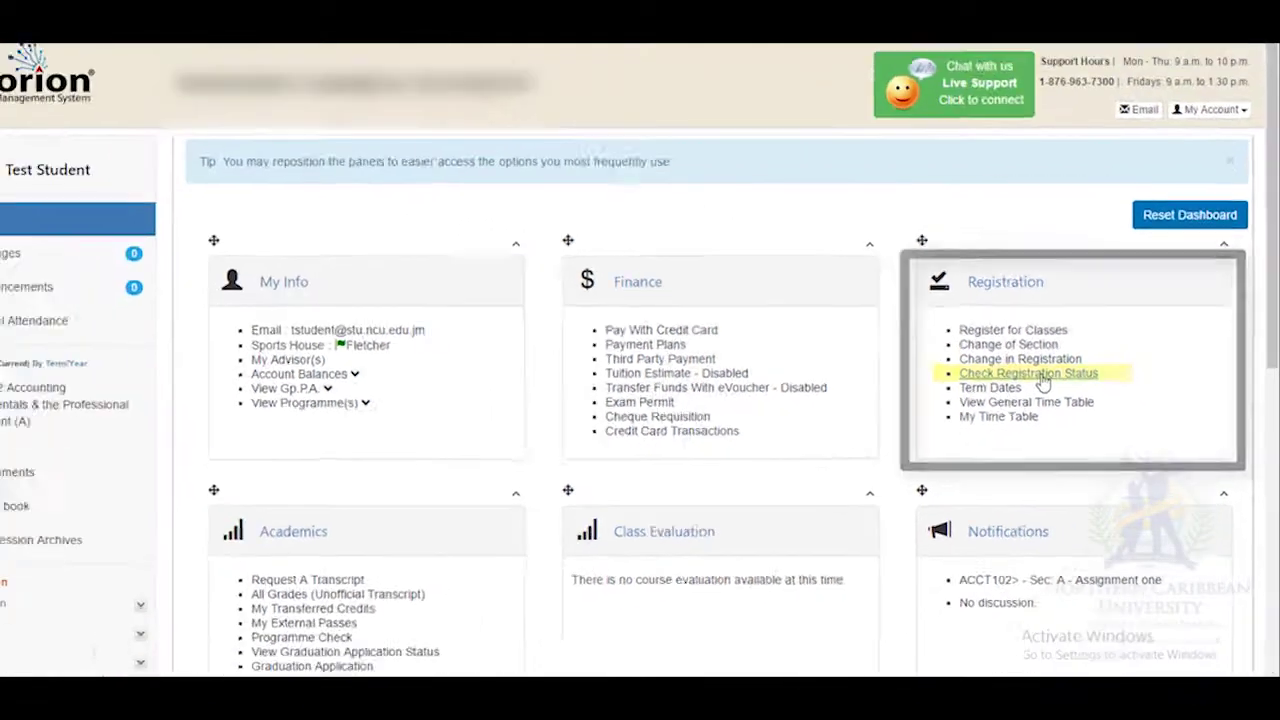
# Show courses and add/drops for 2017 Spring, Undergraduate (Regular), Main Campus (Mandeville).
pyautogui.click(690, 396)
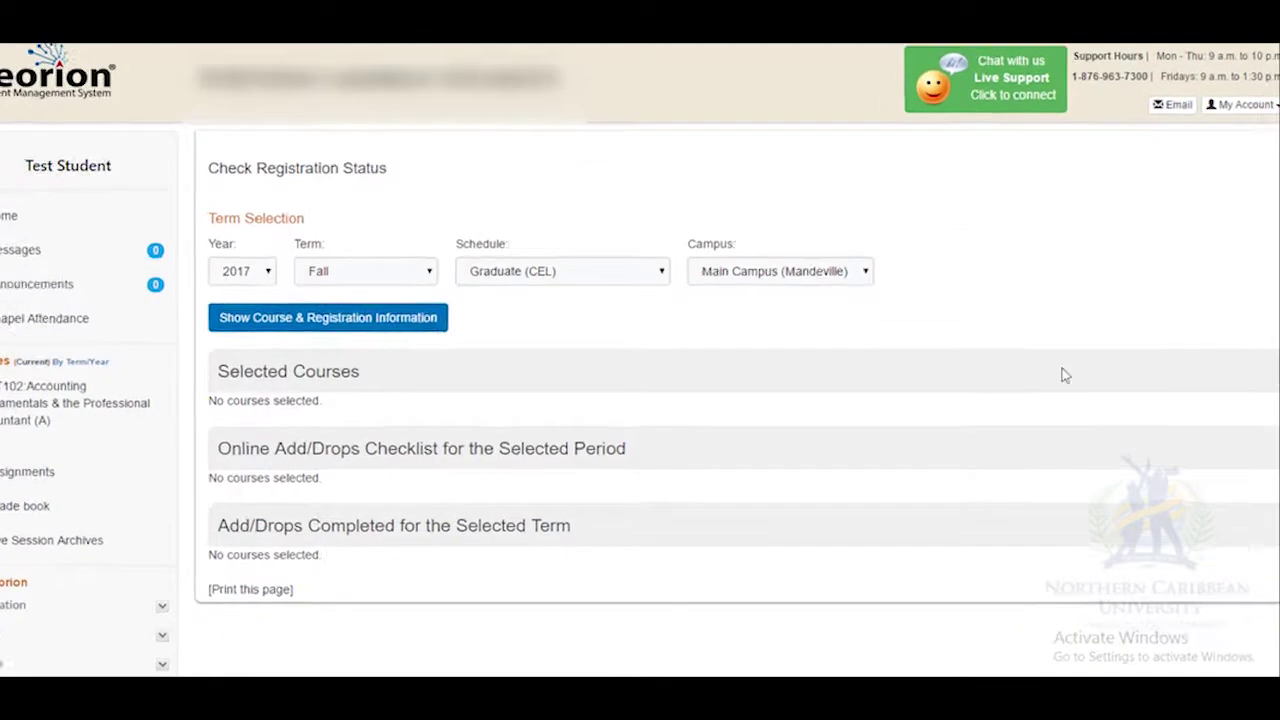
pyautogui.click(116, 244)
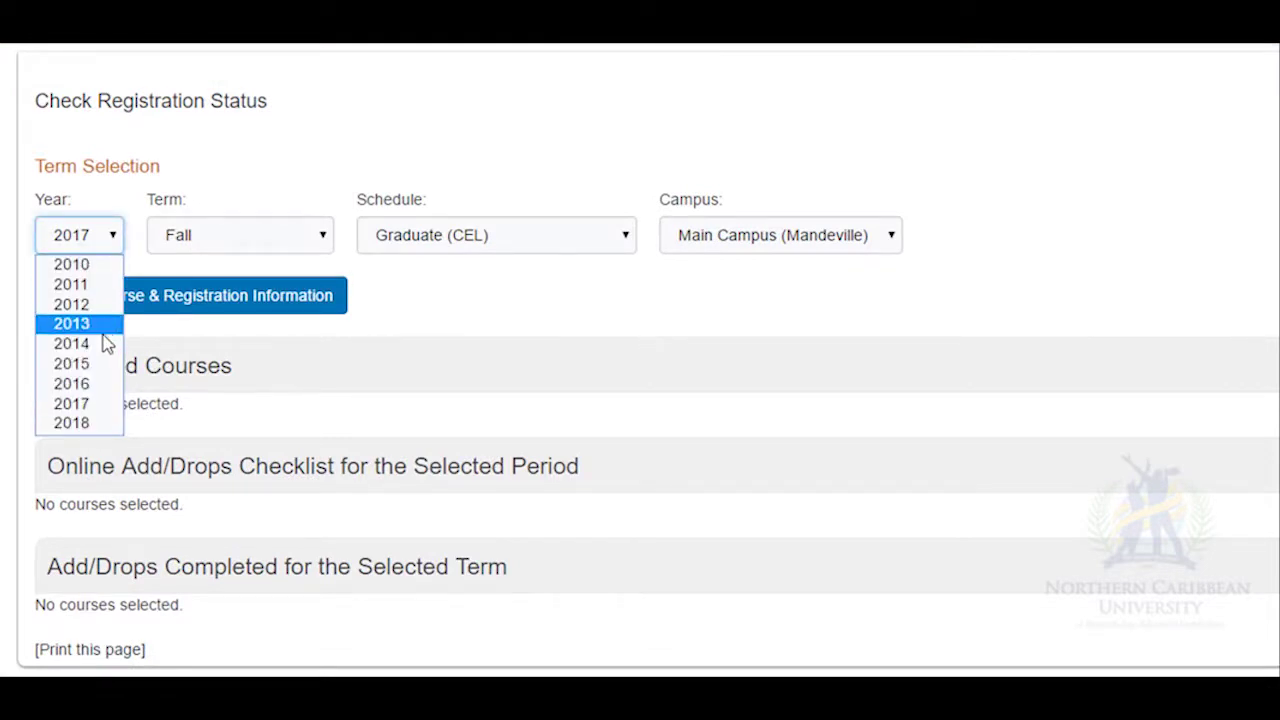
pyautogui.click(102, 399)
pyautogui.click(316, 246)
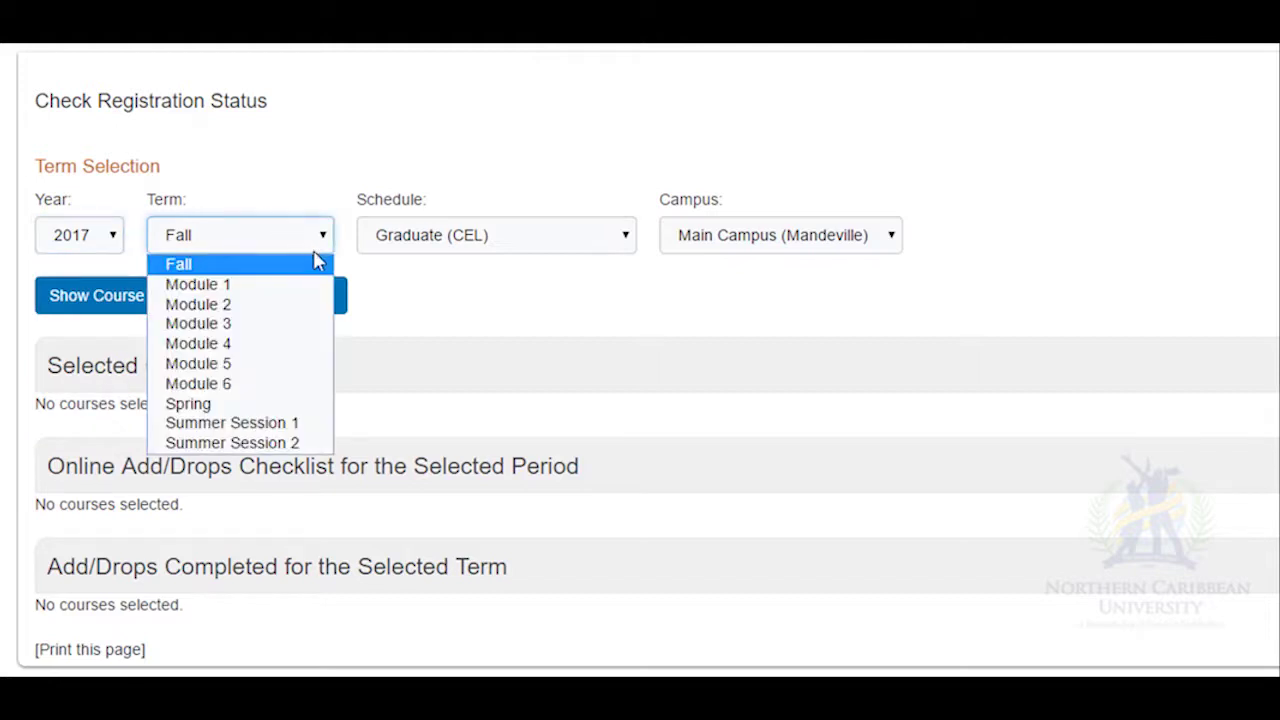
pyautogui.click(300, 405)
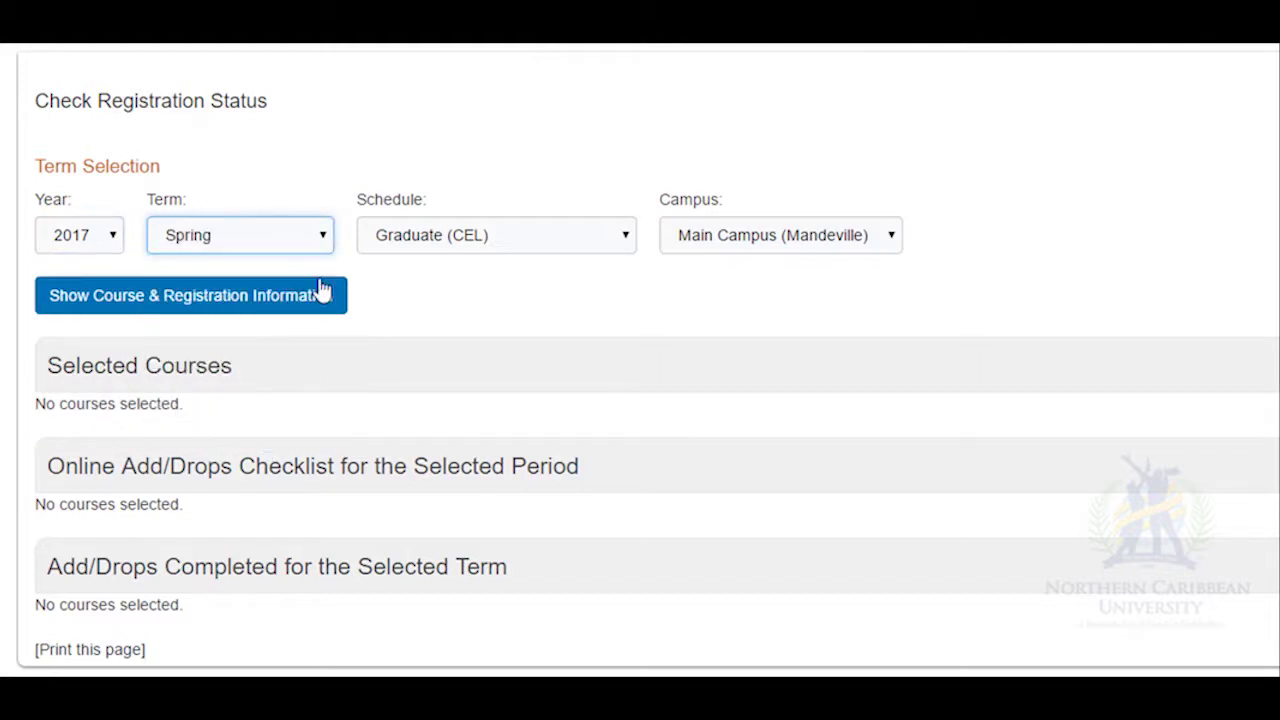
pyautogui.click(627, 238)
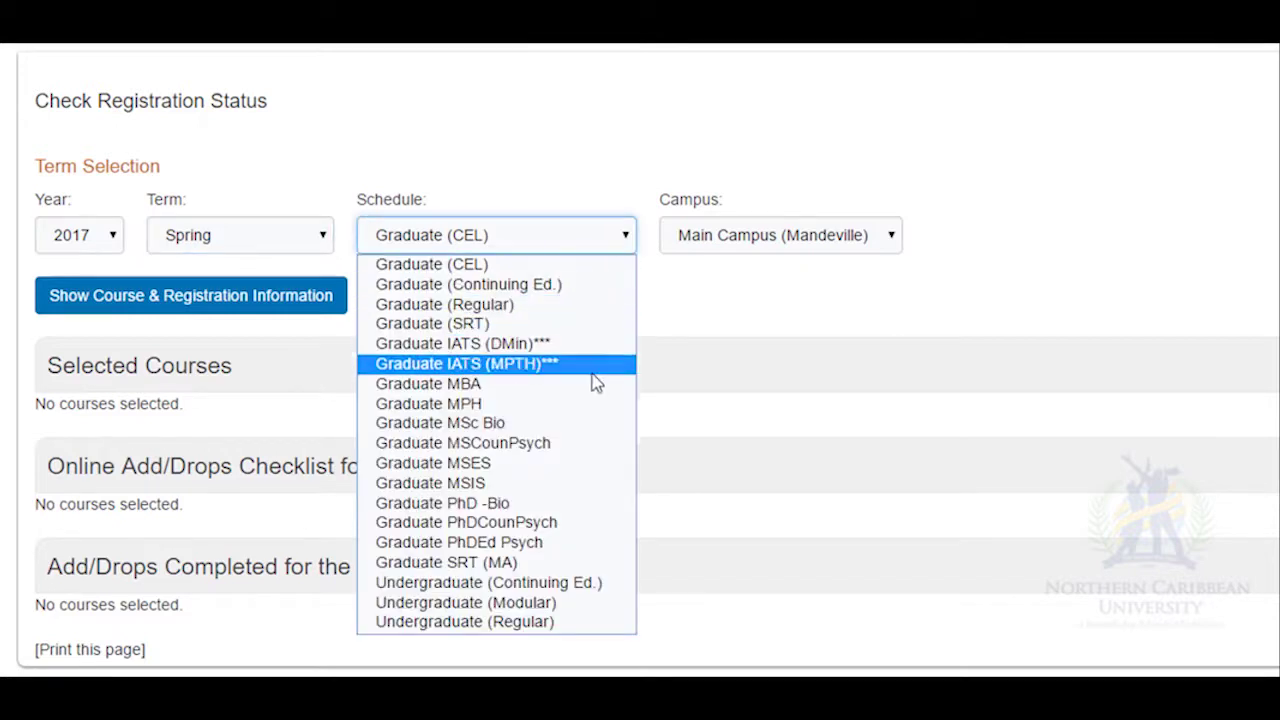
pyautogui.click(554, 621)
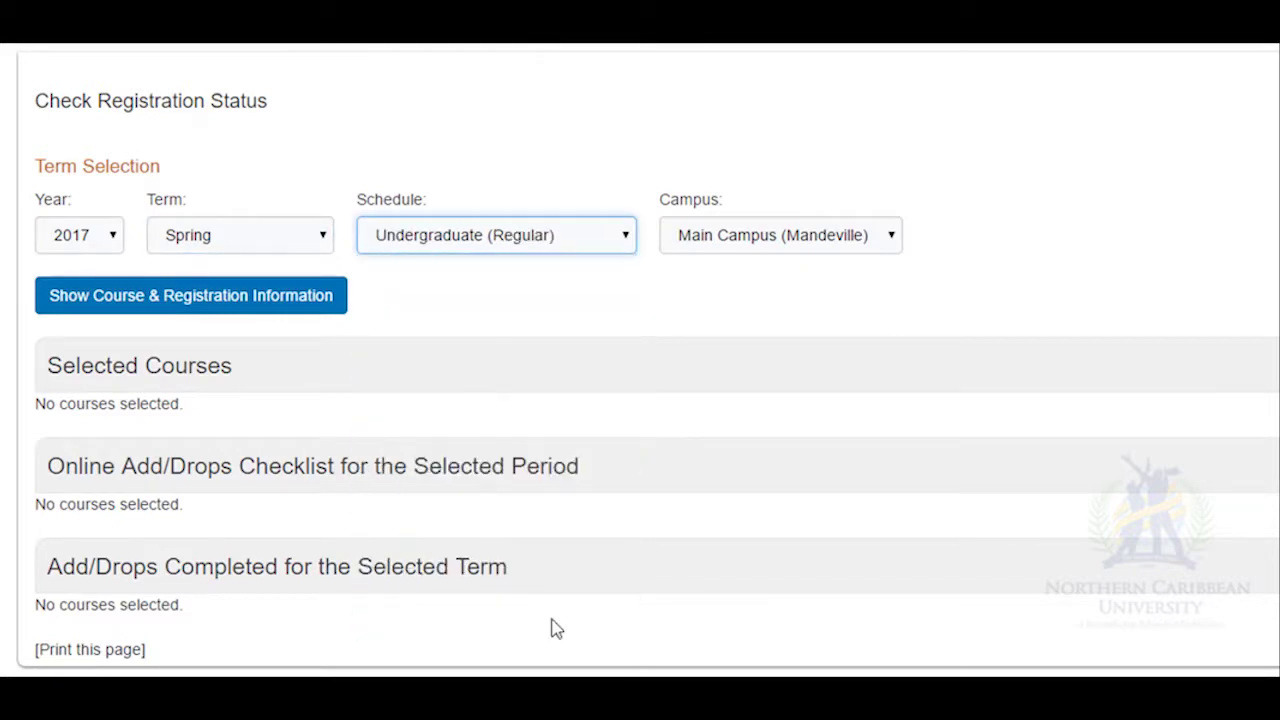
pyautogui.click(891, 250)
pyautogui.click(885, 266)
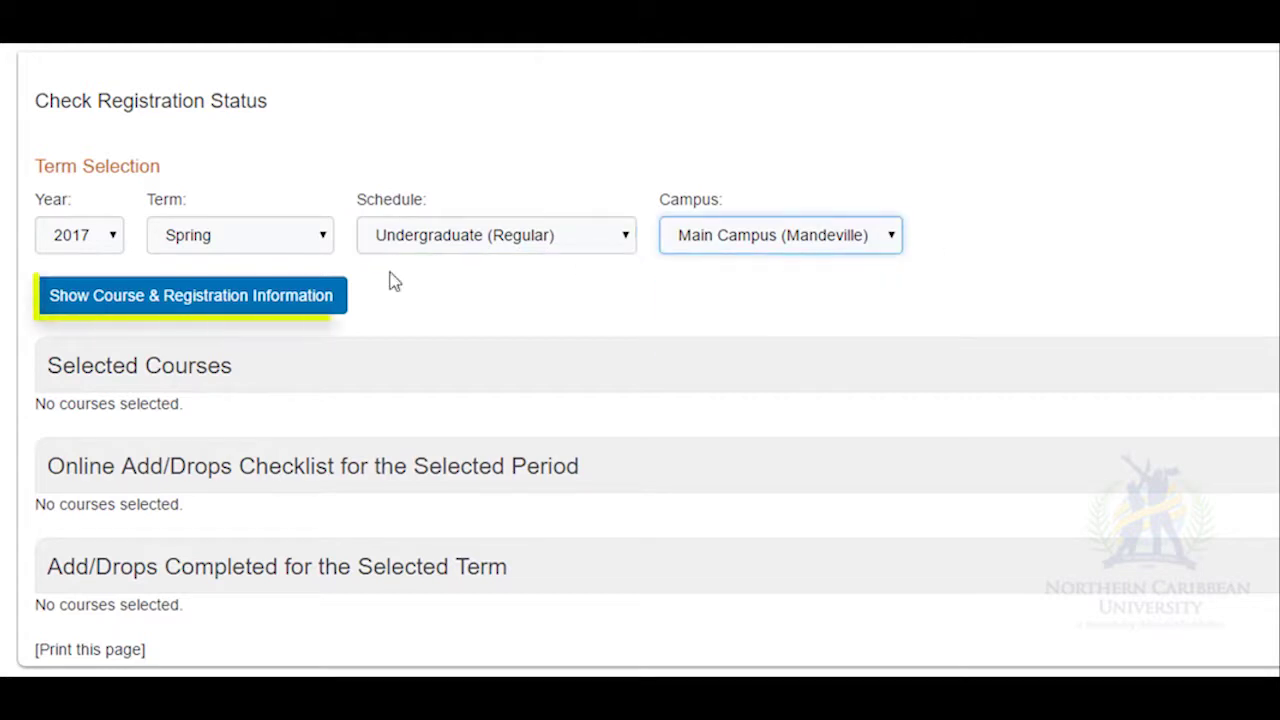
pyautogui.click(116, 306)
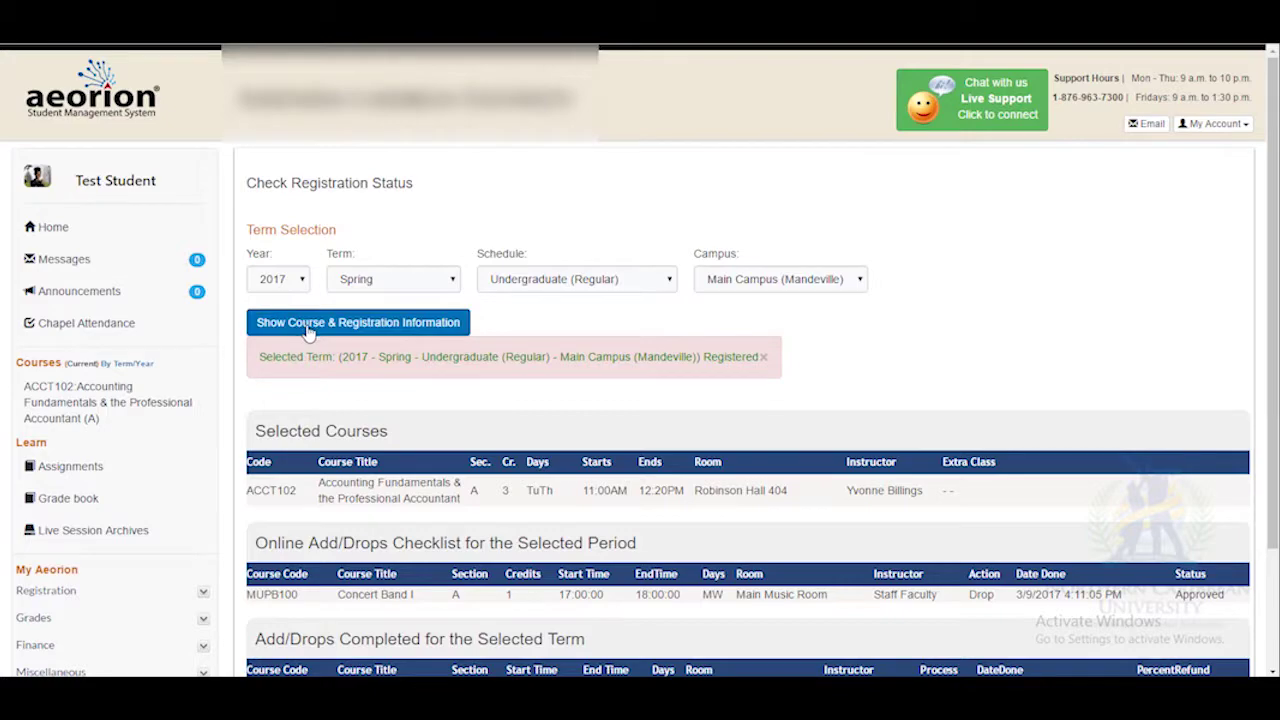
# Scroll down to review the Add/Drops Completed table.
pyautogui.moveTo(1270, 270); pyautogui.dragTo(1270, 360)
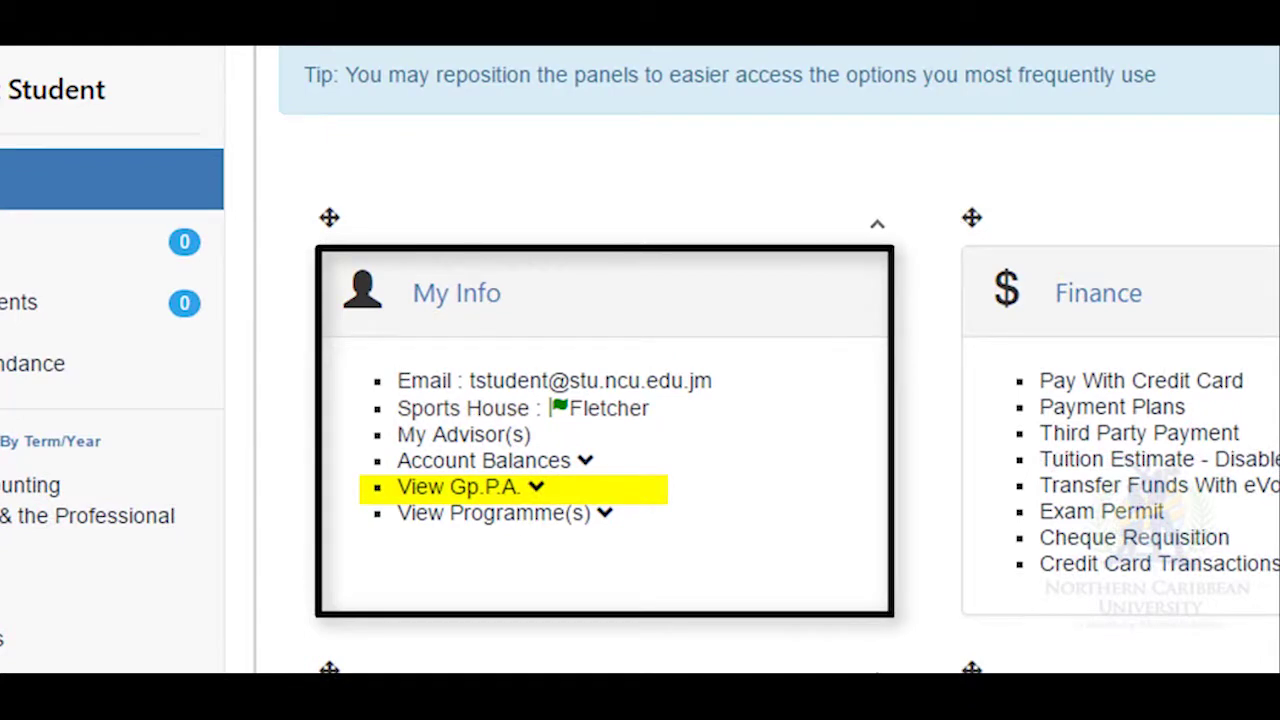
pyautogui.click(526, 493)
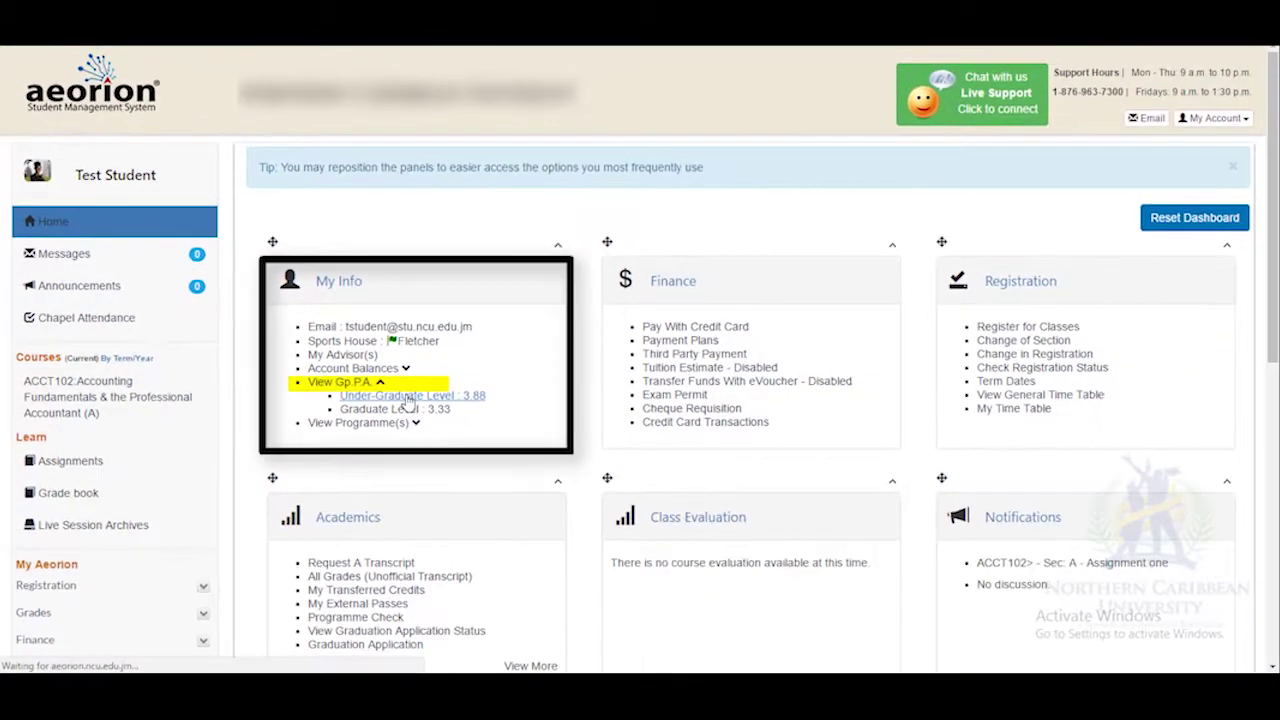
pyautogui.click(408, 397)
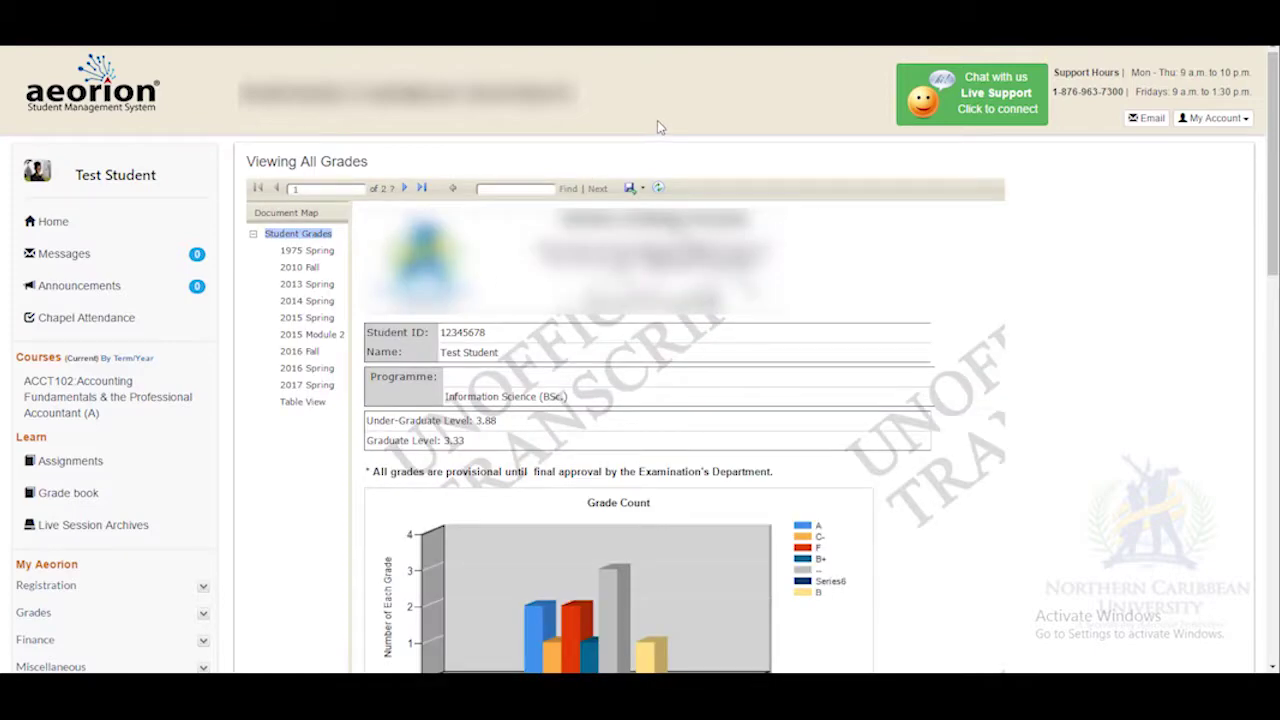
pyautogui.moveTo(1273, 160); pyautogui.dragTo(1273, 195)
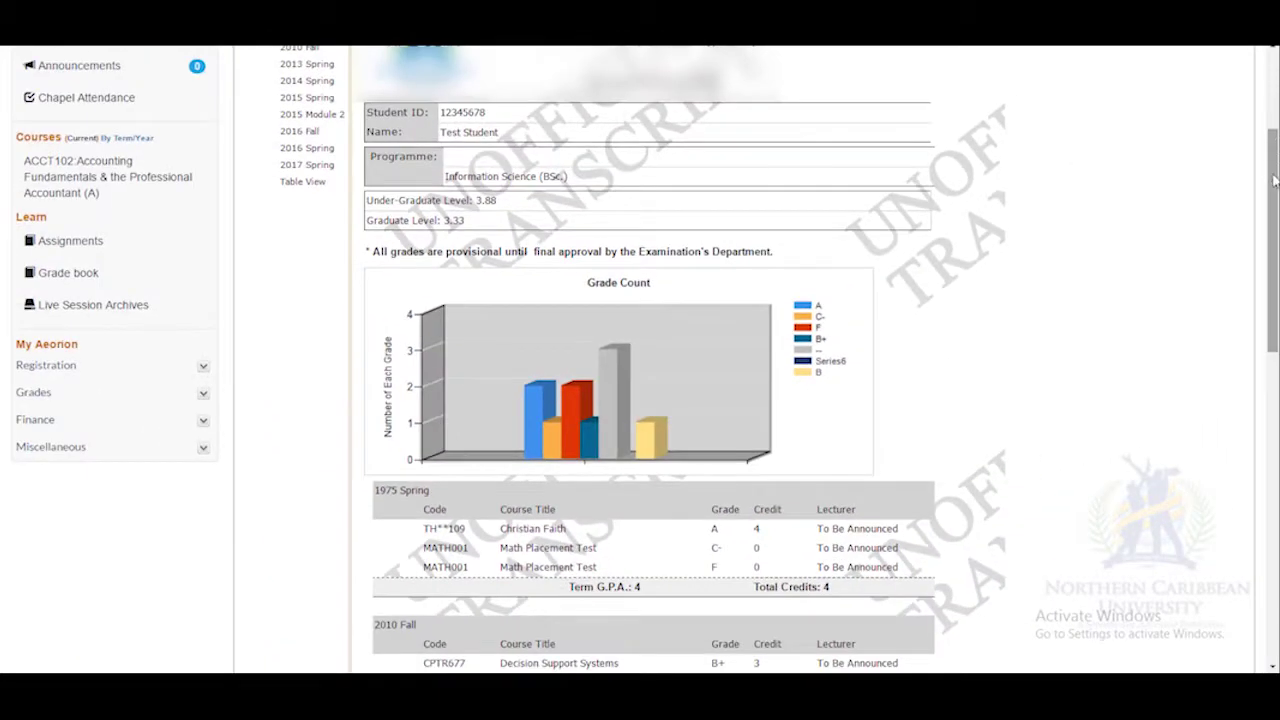
pyautogui.moveTo(1273, 180); pyautogui.dragTo(1258, 473)
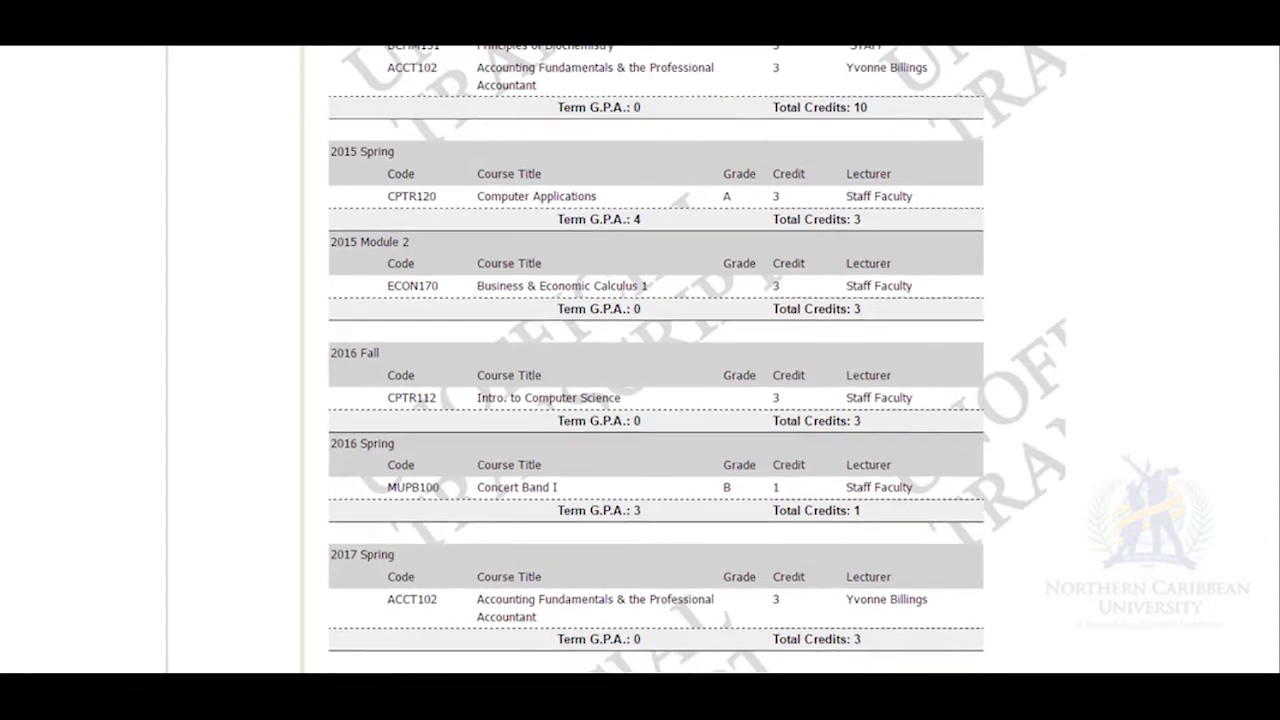
pyautogui.scroll(-1, 1260, 508)
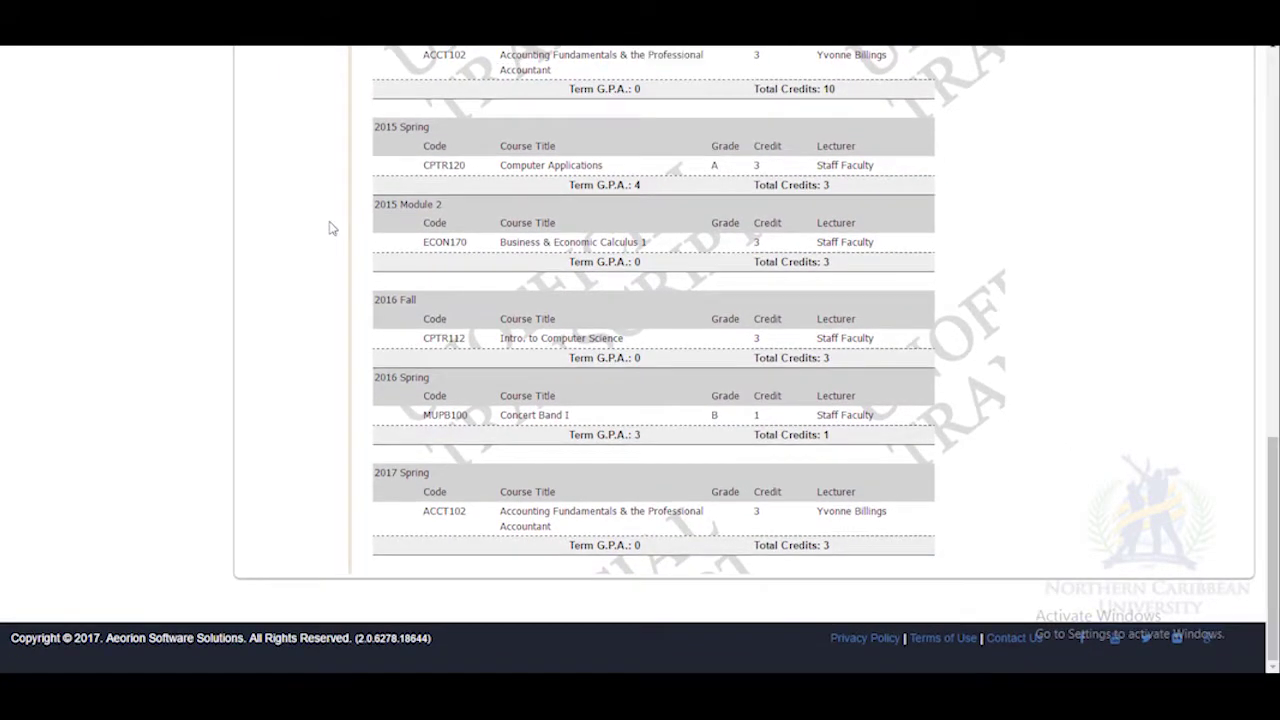
pyautogui.scroll(15, 640, 360)
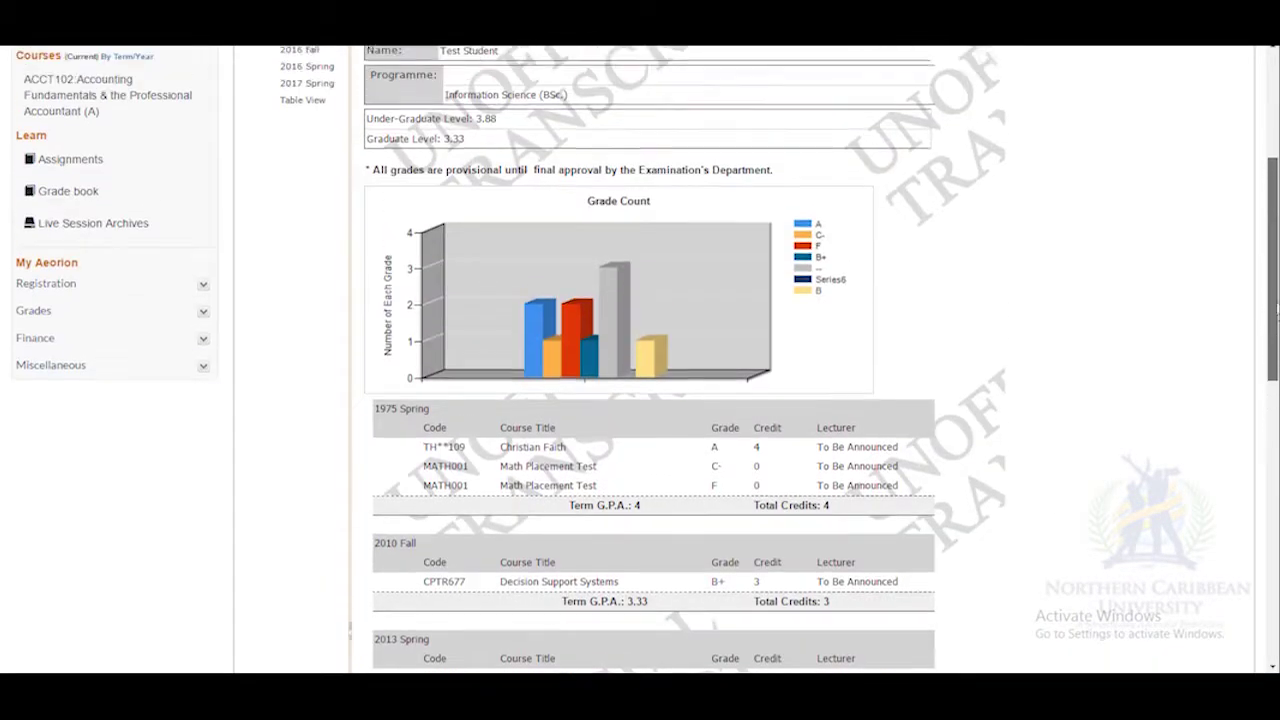
pyautogui.scroll(3, 640, 360)
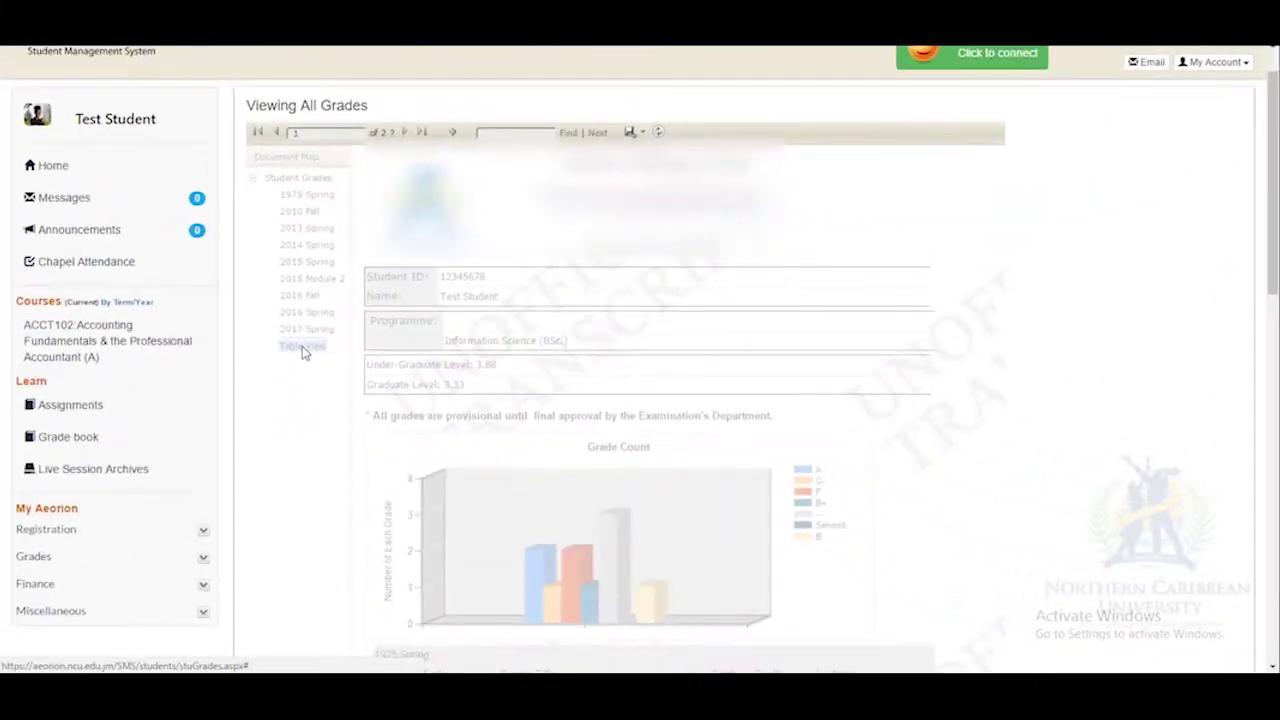
# Switch the grades report to Table View.
pyautogui.click(315, 490)
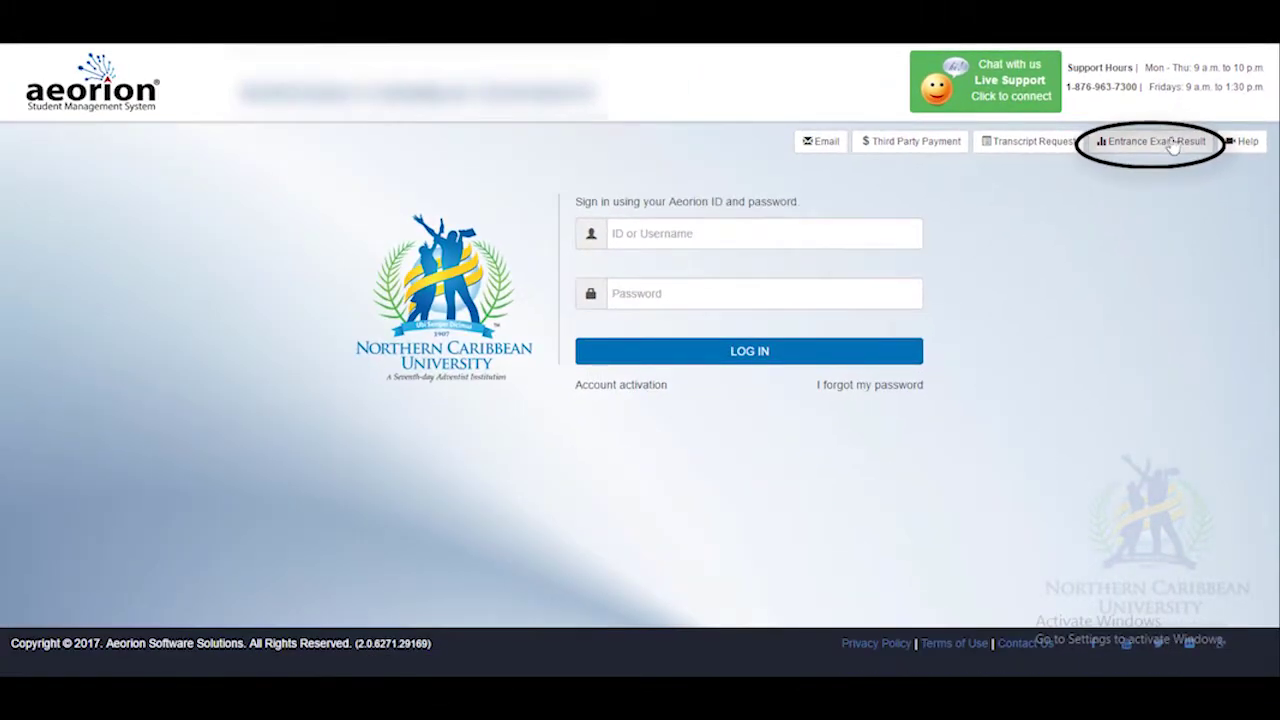
# Search Entrance Exam Results by entering the student's ID number.
pyautogui.click(1166, 142)
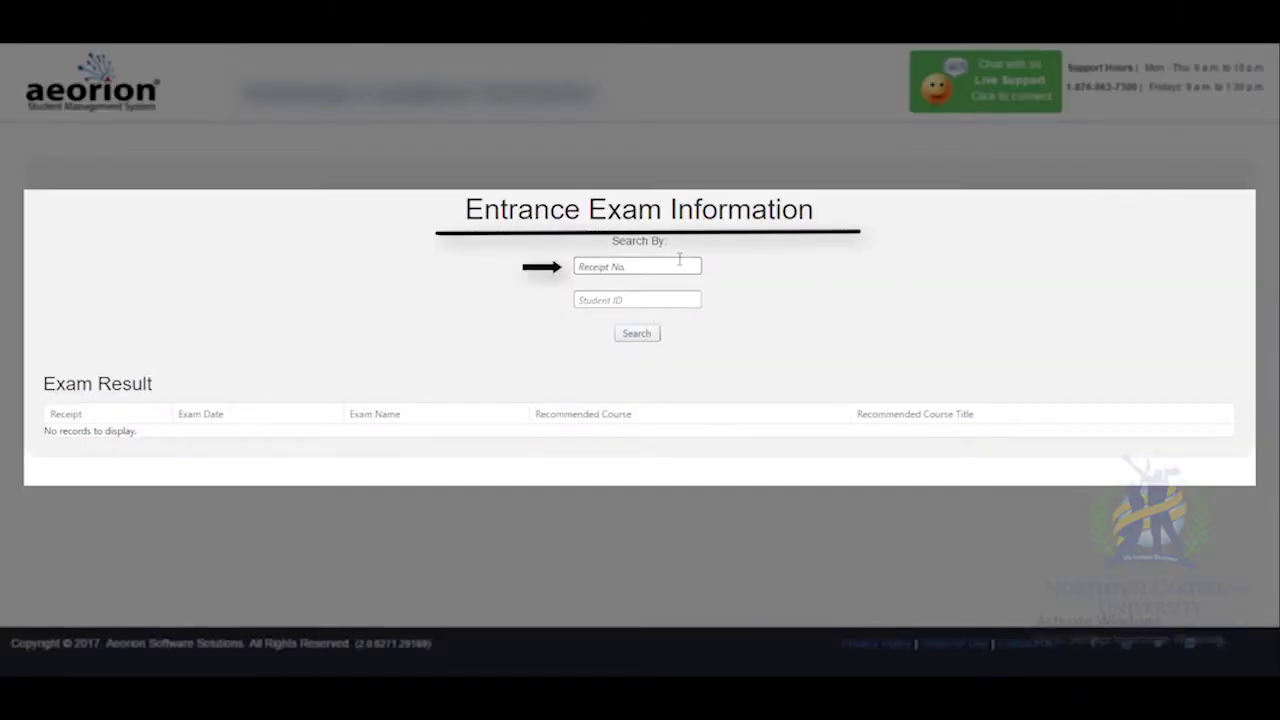
pyautogui.click(675, 301)
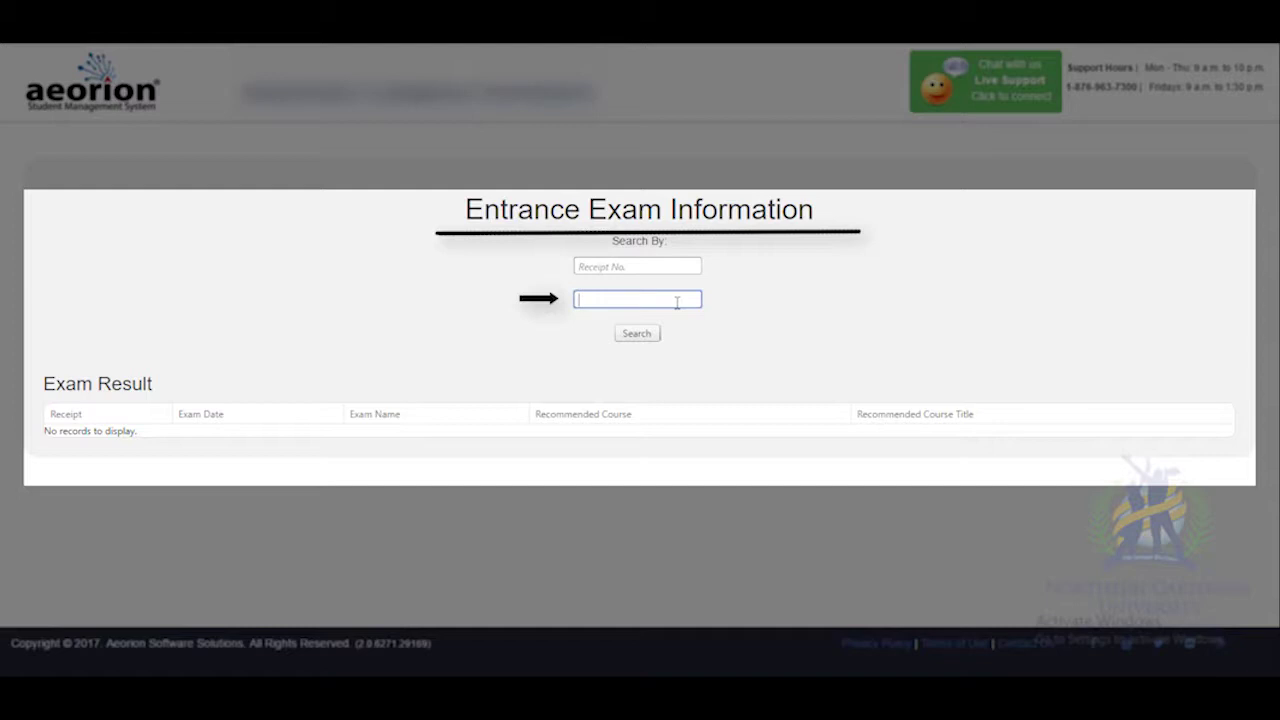
pyautogui.write('12345678')
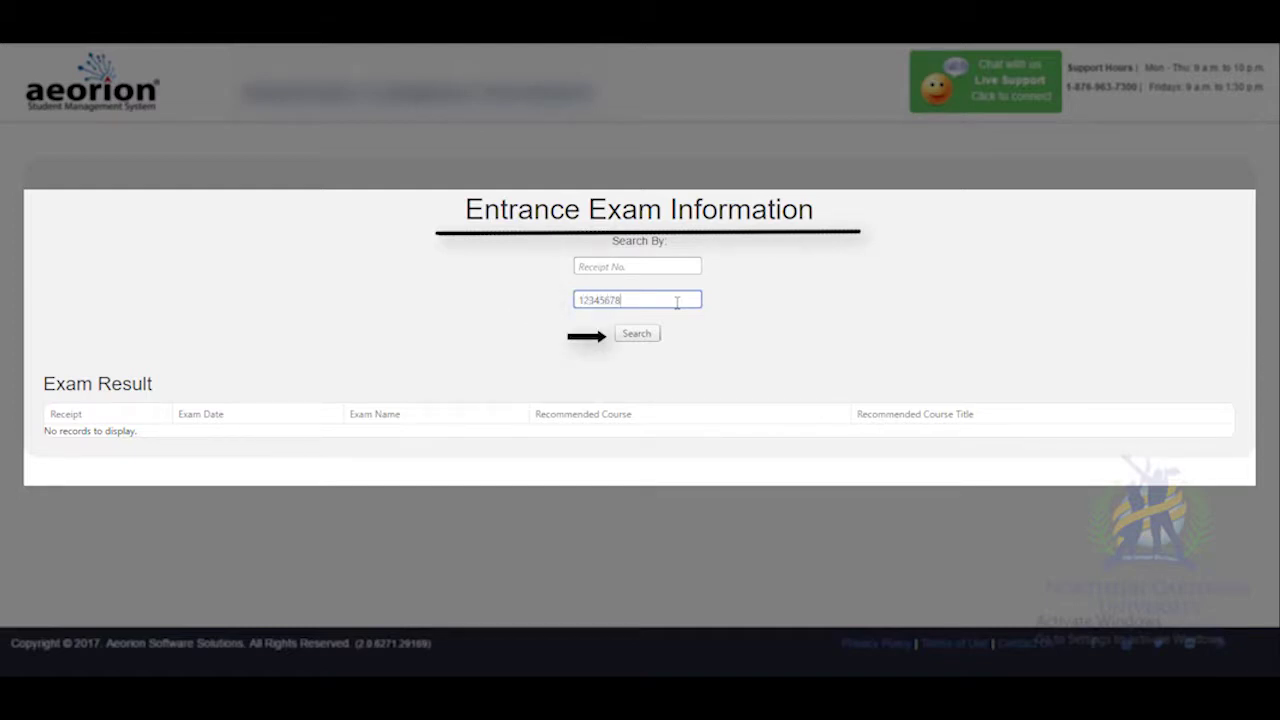
pyautogui.click(656, 333)
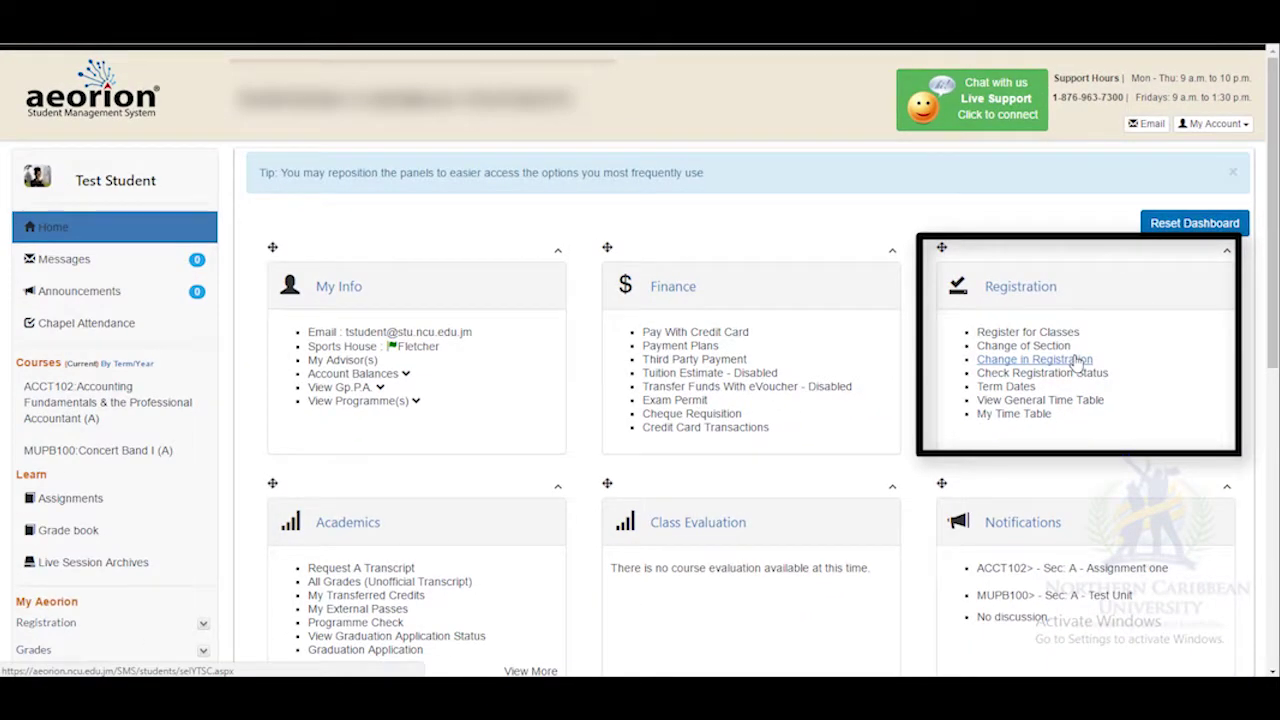
# Start a Change in Registration from the dashboard's Registration panel.
pyautogui.click(1078, 362)
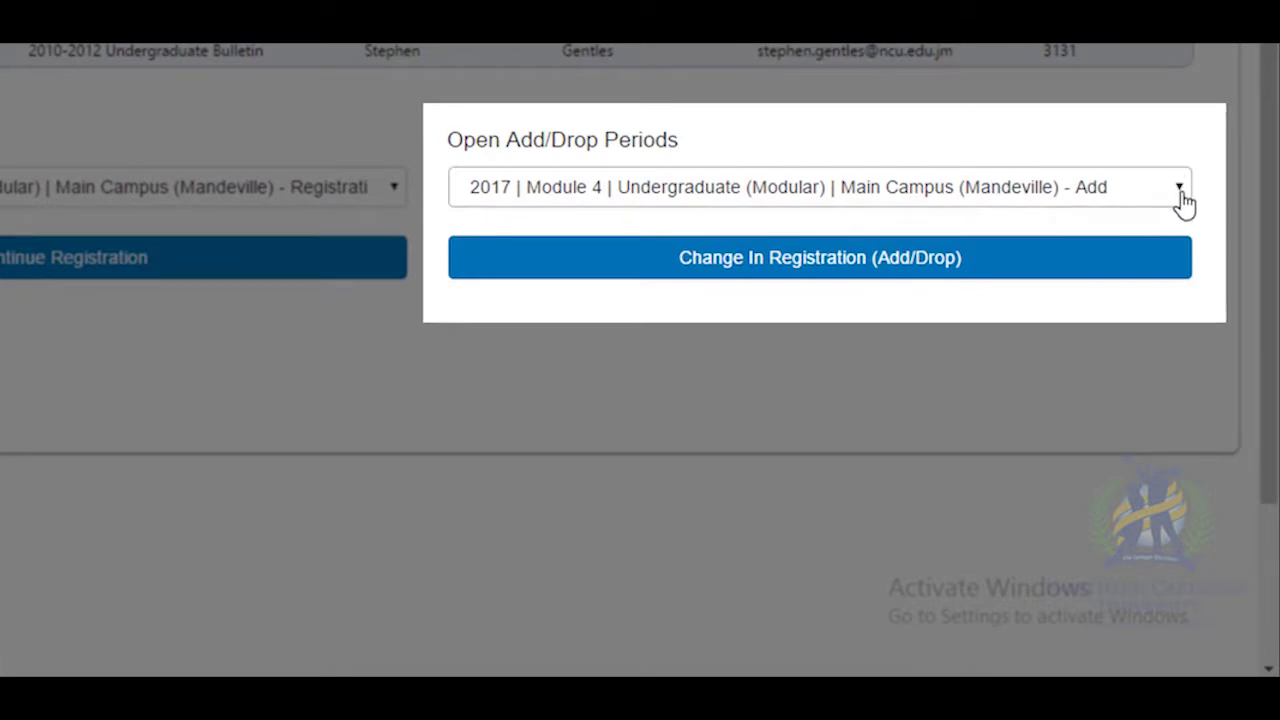
# Pick the 2017 Spring Undergraduate (Regular) Main Campus (Mandeville) drop period and open its add/drop page.
pyautogui.click(1180, 190)
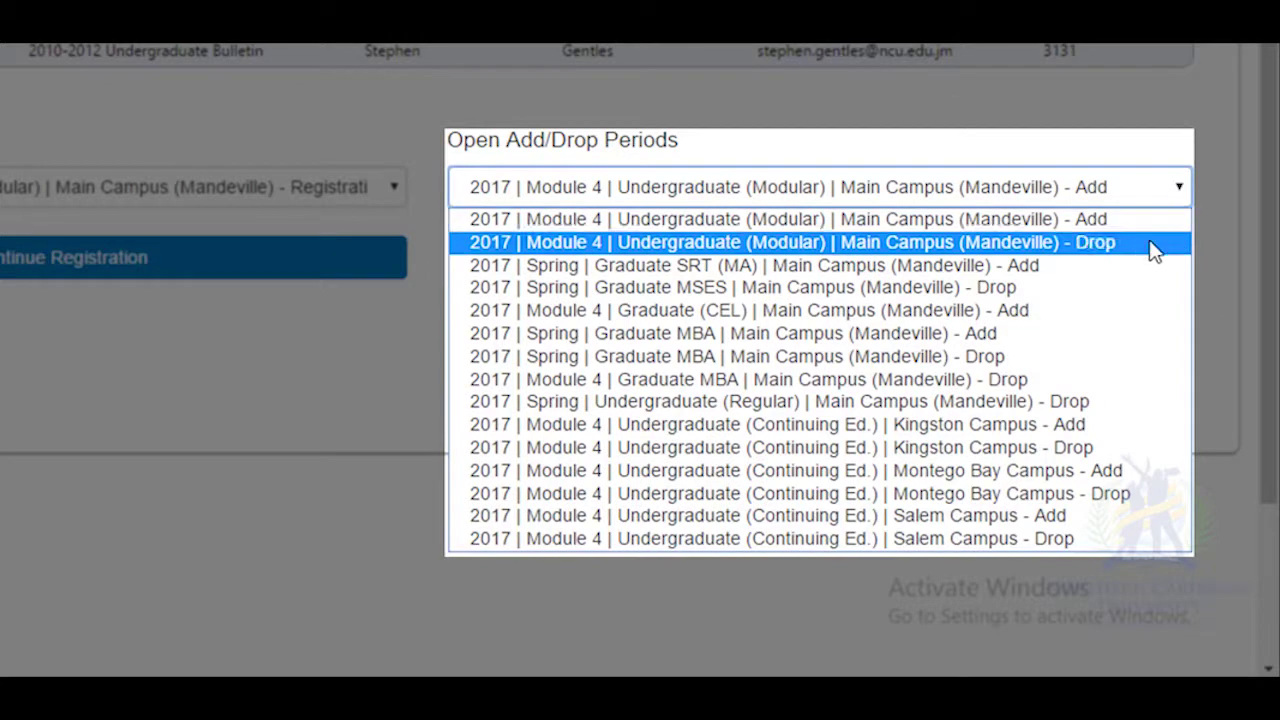
pyautogui.click(1035, 401)
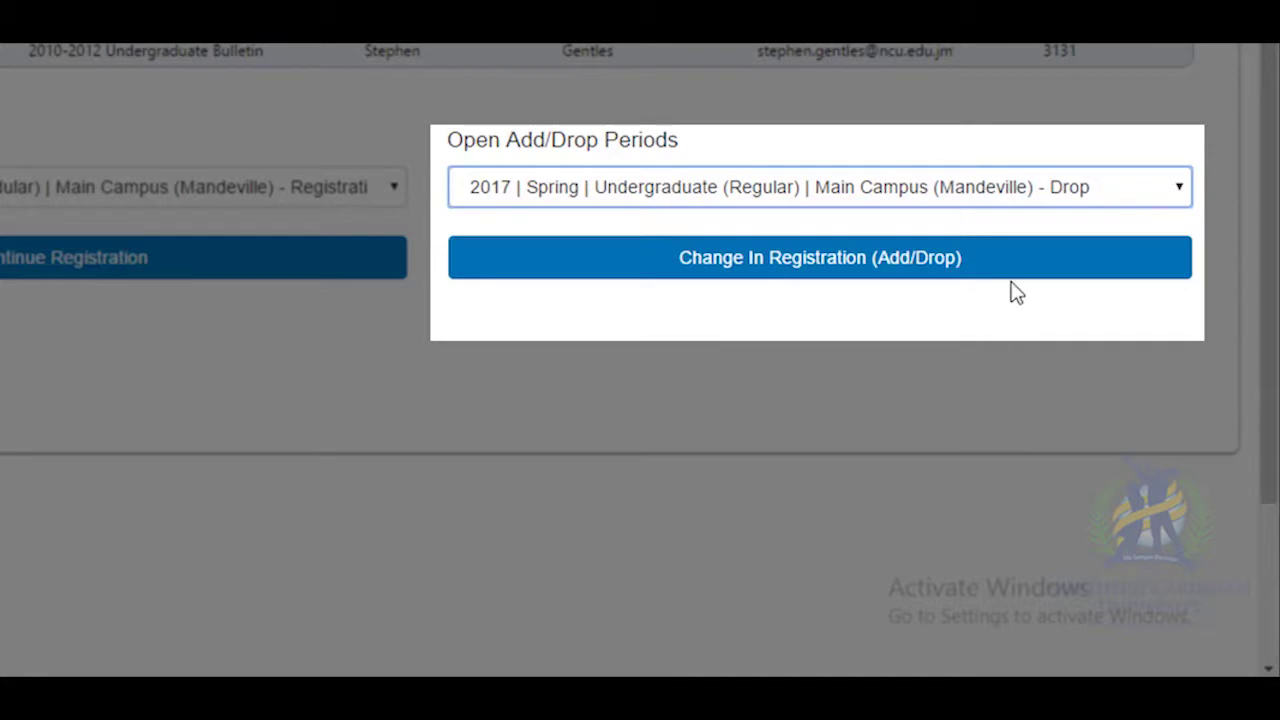
pyautogui.click(1015, 276)
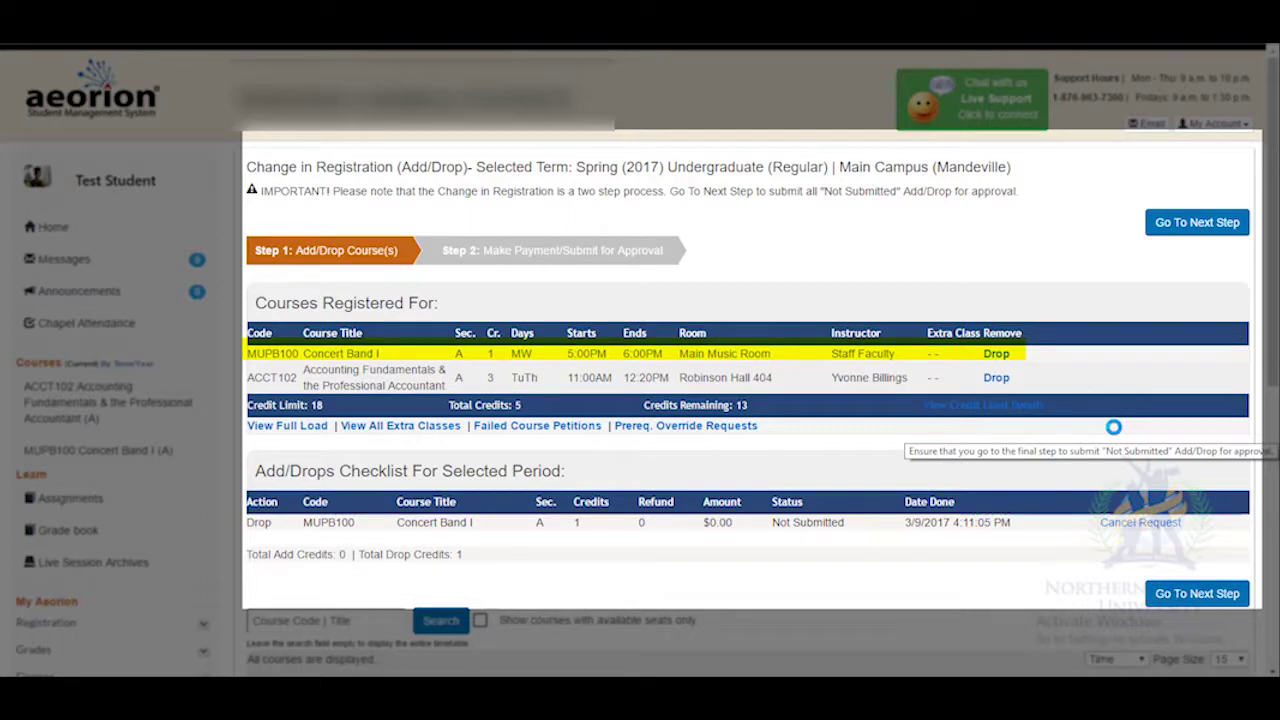
# Drop MUPB100 Concert Band I, confirm it, and continue to Step 2, Make Payment/Submit for Approval.
pyautogui.click(1000, 360)
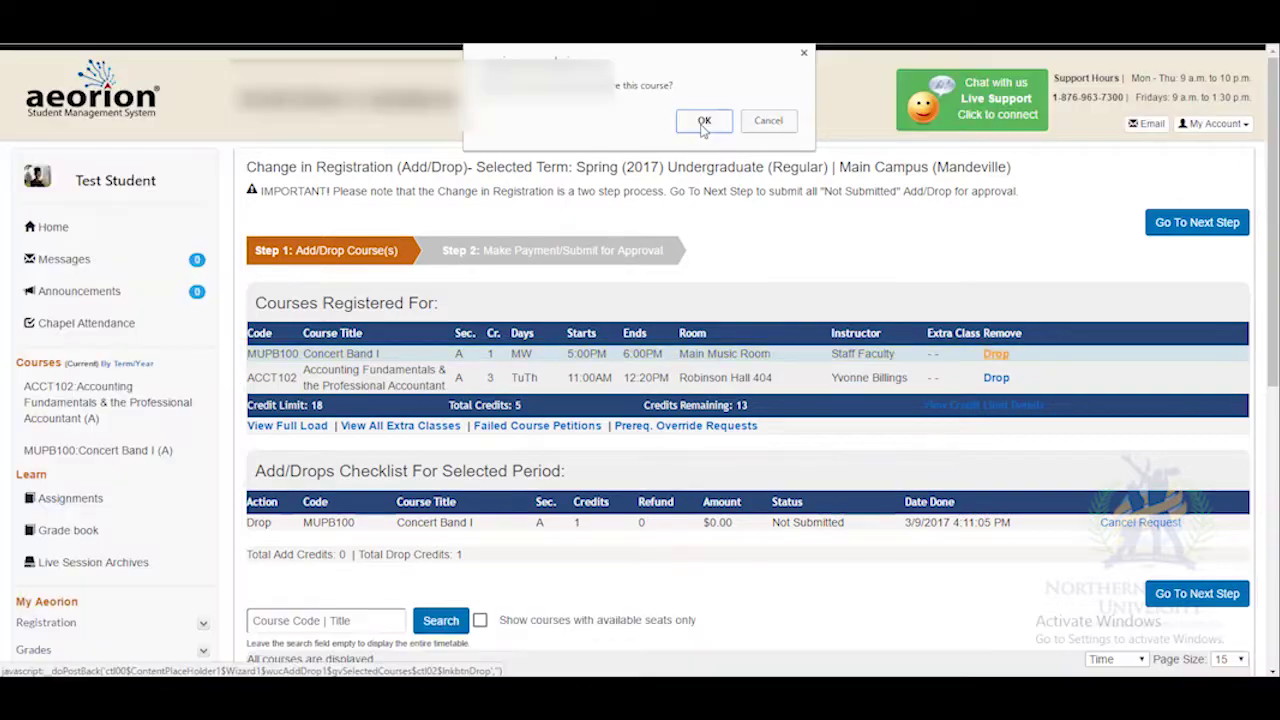
pyautogui.click(700, 121)
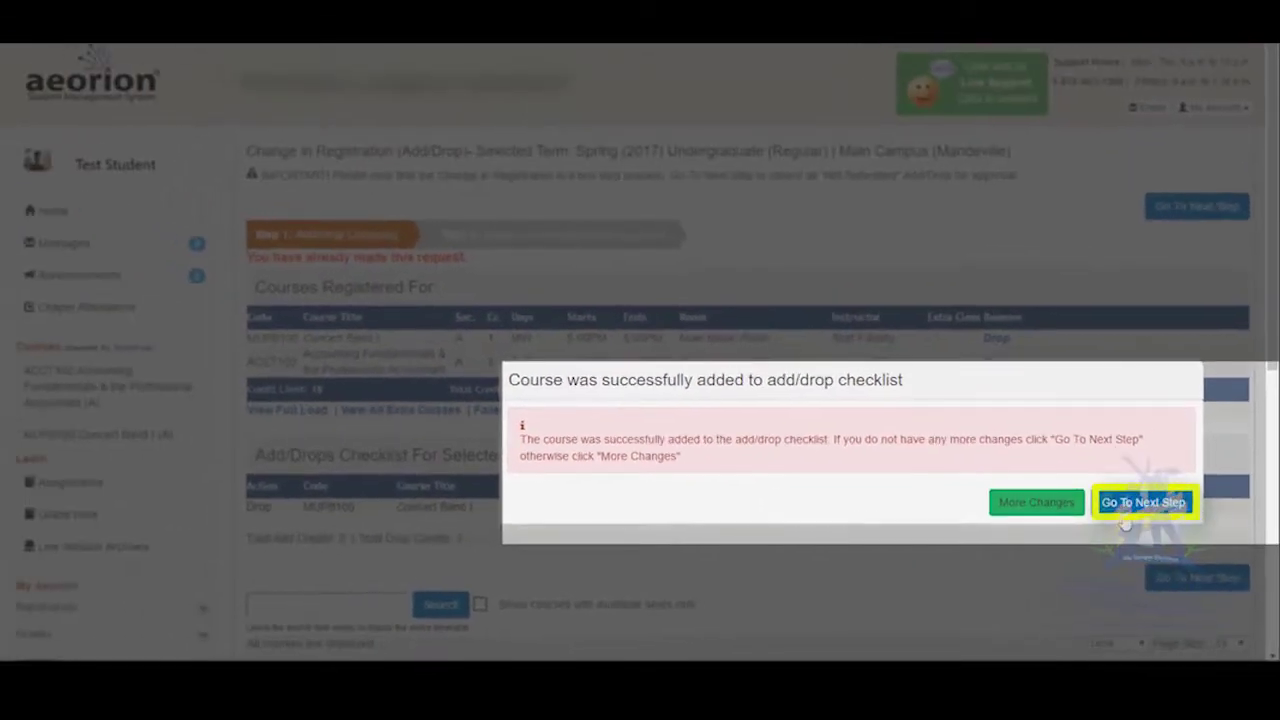
pyautogui.click(1130, 508)
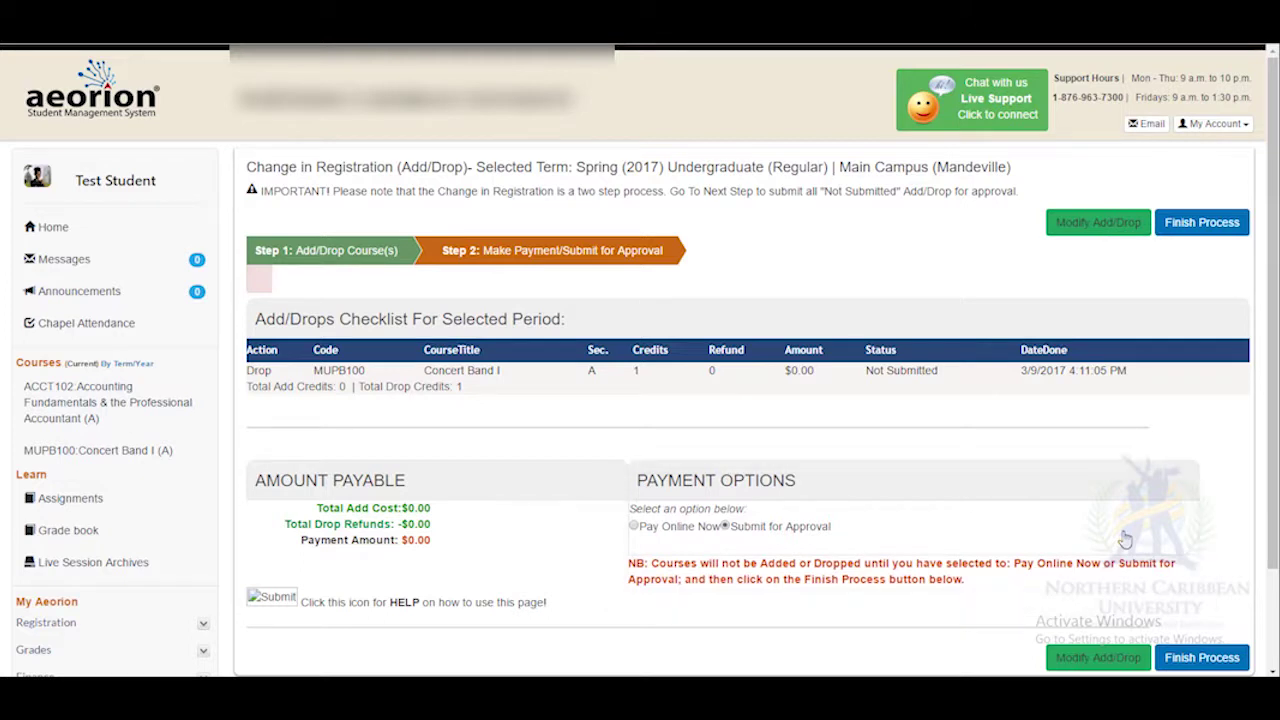
# Submit the $0.00 add/drop for approval so the MUPB100 drop is Approved, then return to Add/Drop.
pyautogui.click(1203, 658)
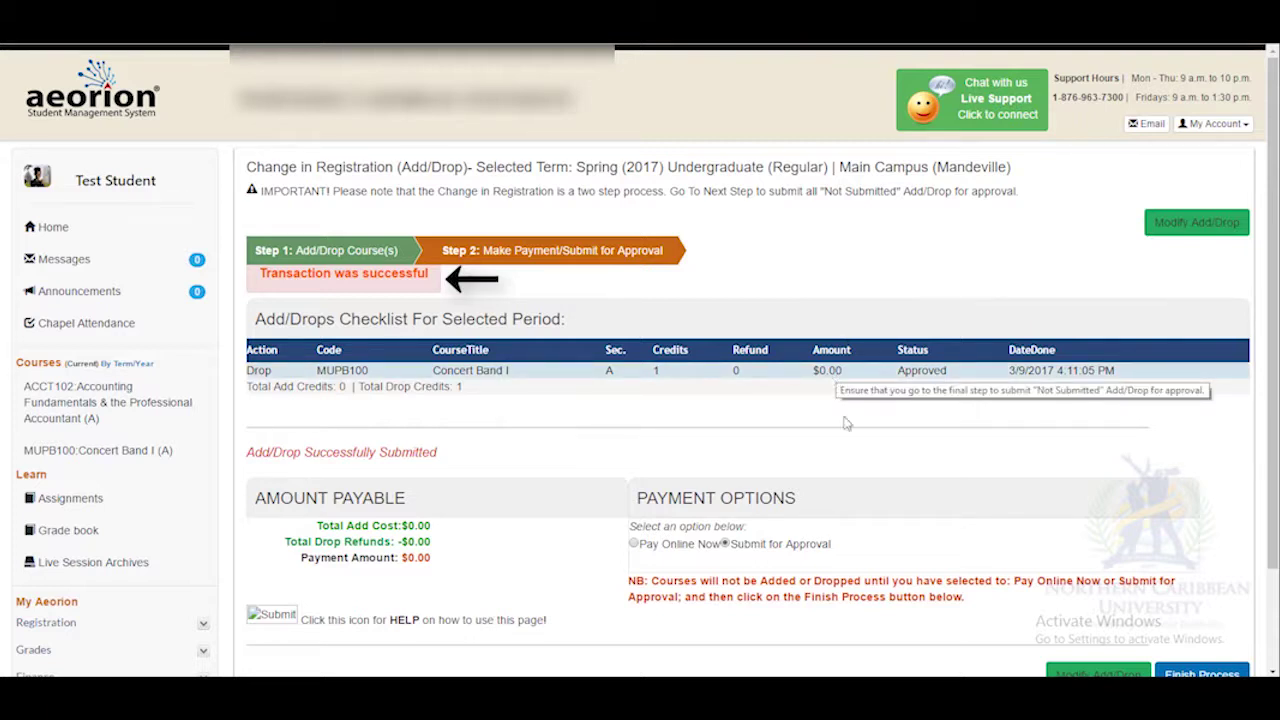
pyautogui.click(1089, 665)
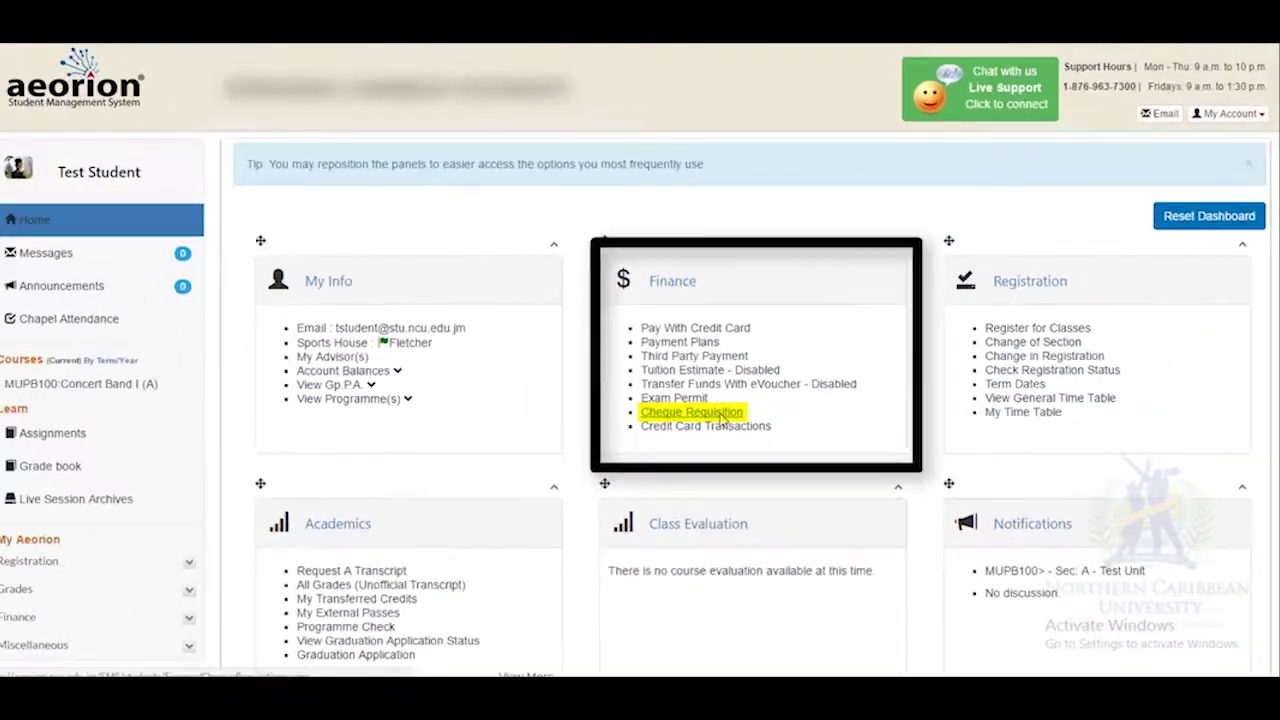
# Start a new cheque requisition with Bank of Nova Scotia, a Saving account, and Jamaican Dollars.
pyautogui.click(722, 418)
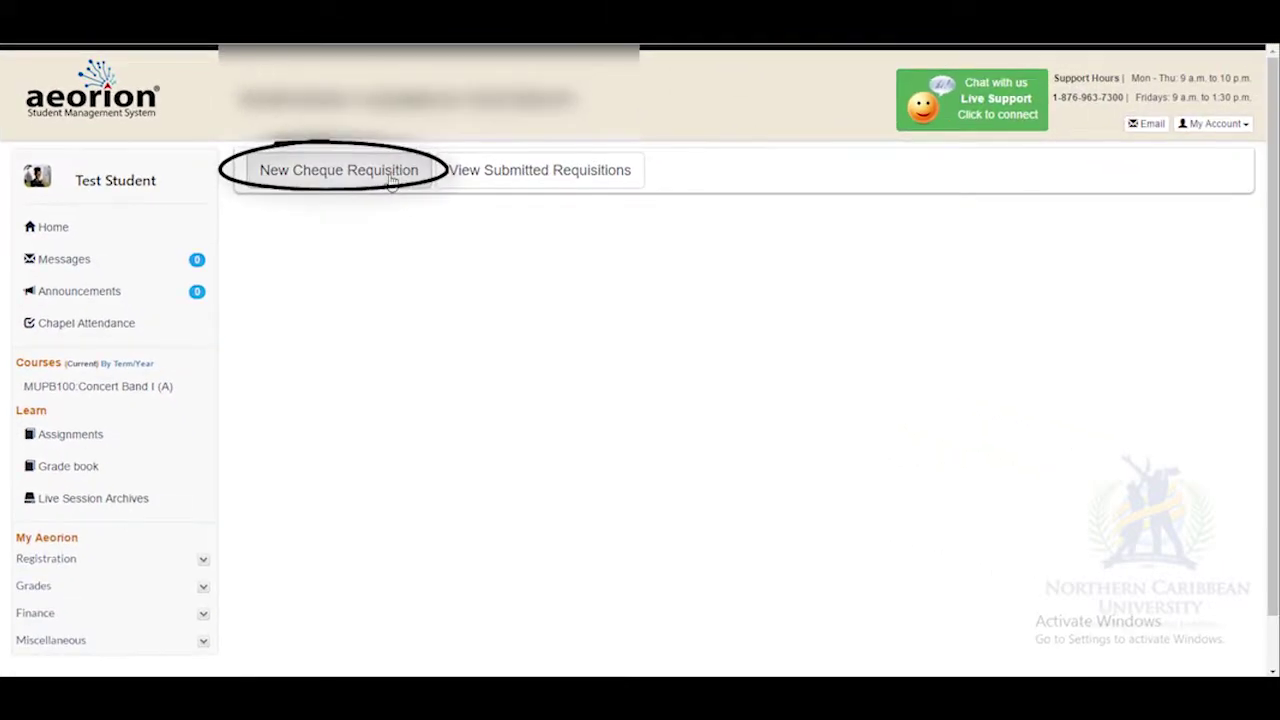
pyautogui.click(408, 180)
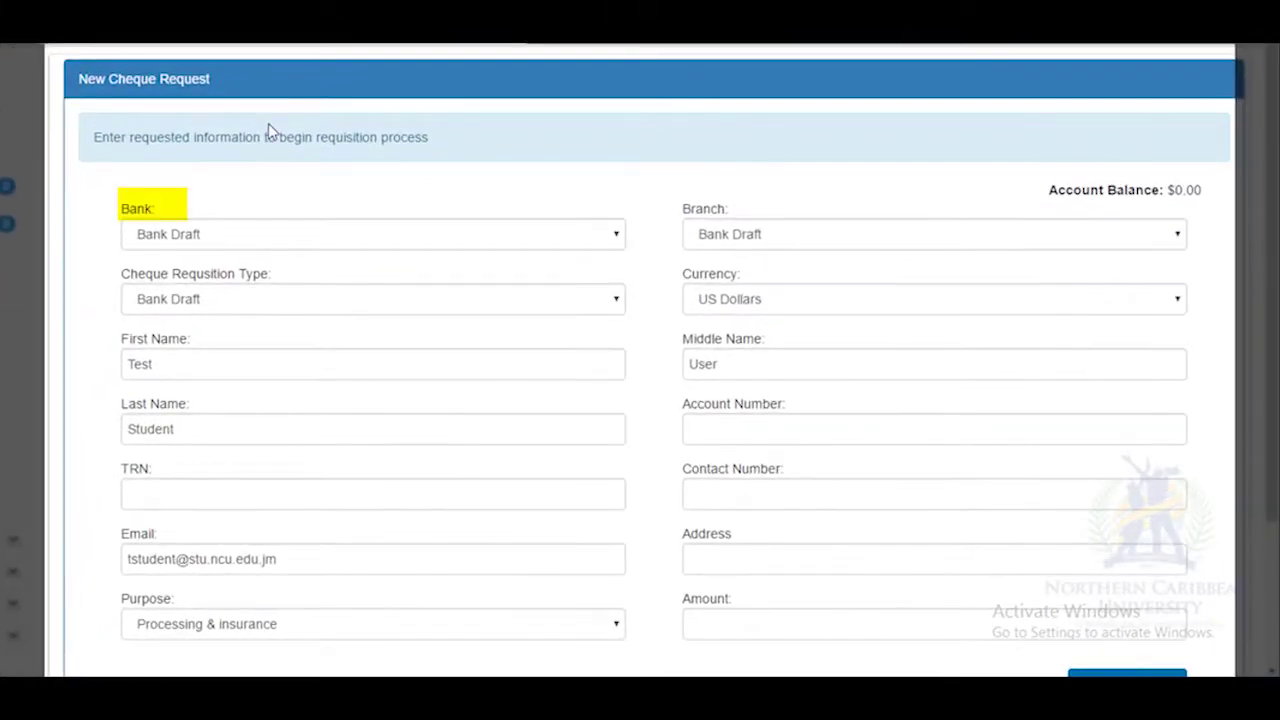
pyautogui.click(615, 236)
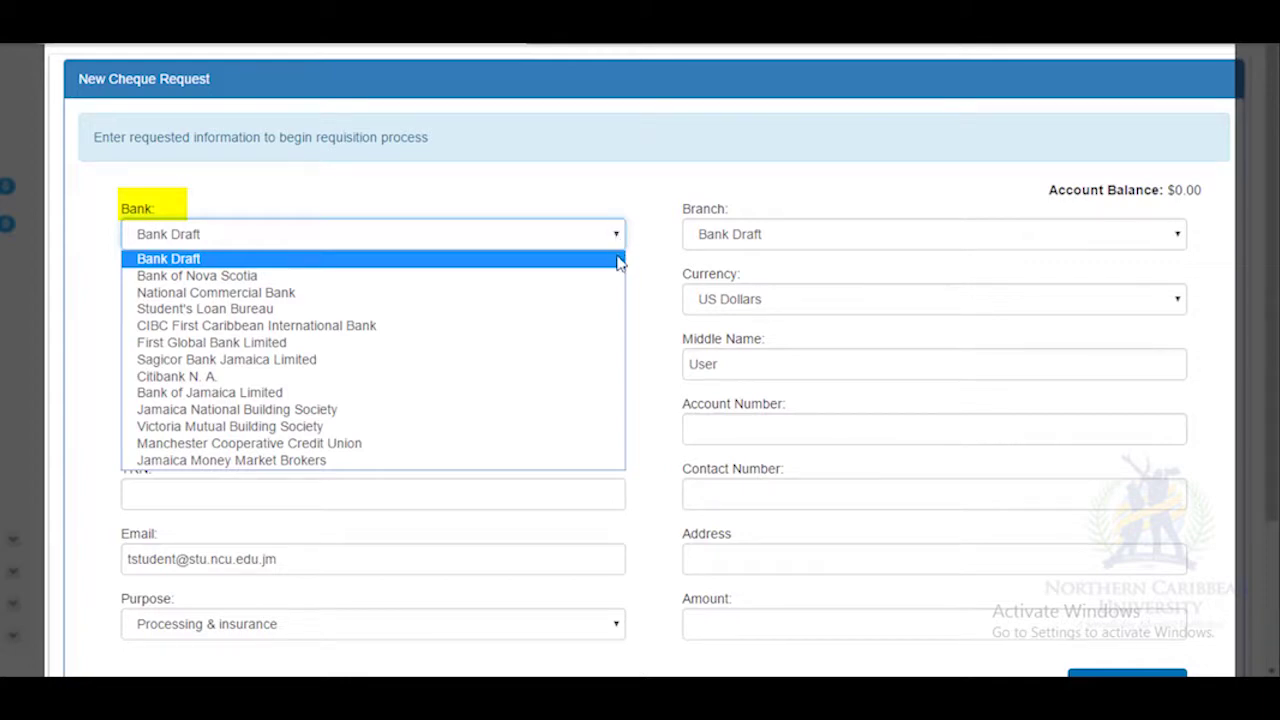
pyautogui.click(617, 279)
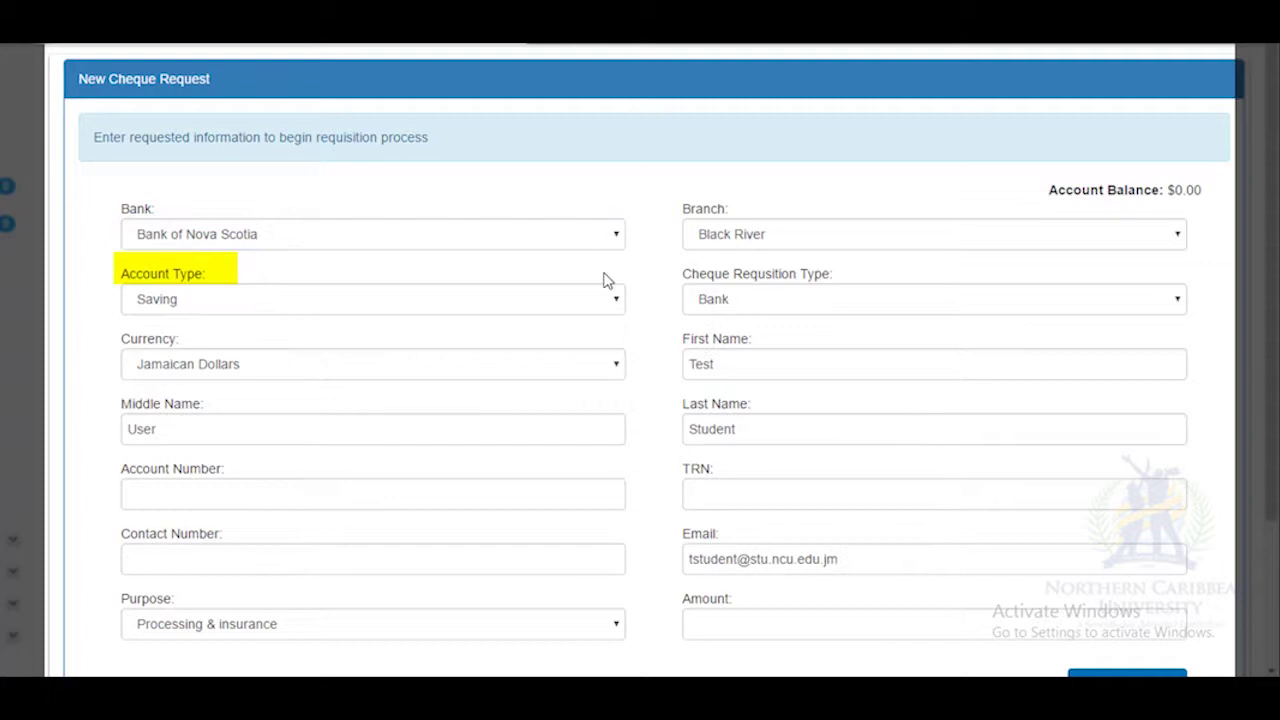
pyautogui.click(617, 301)
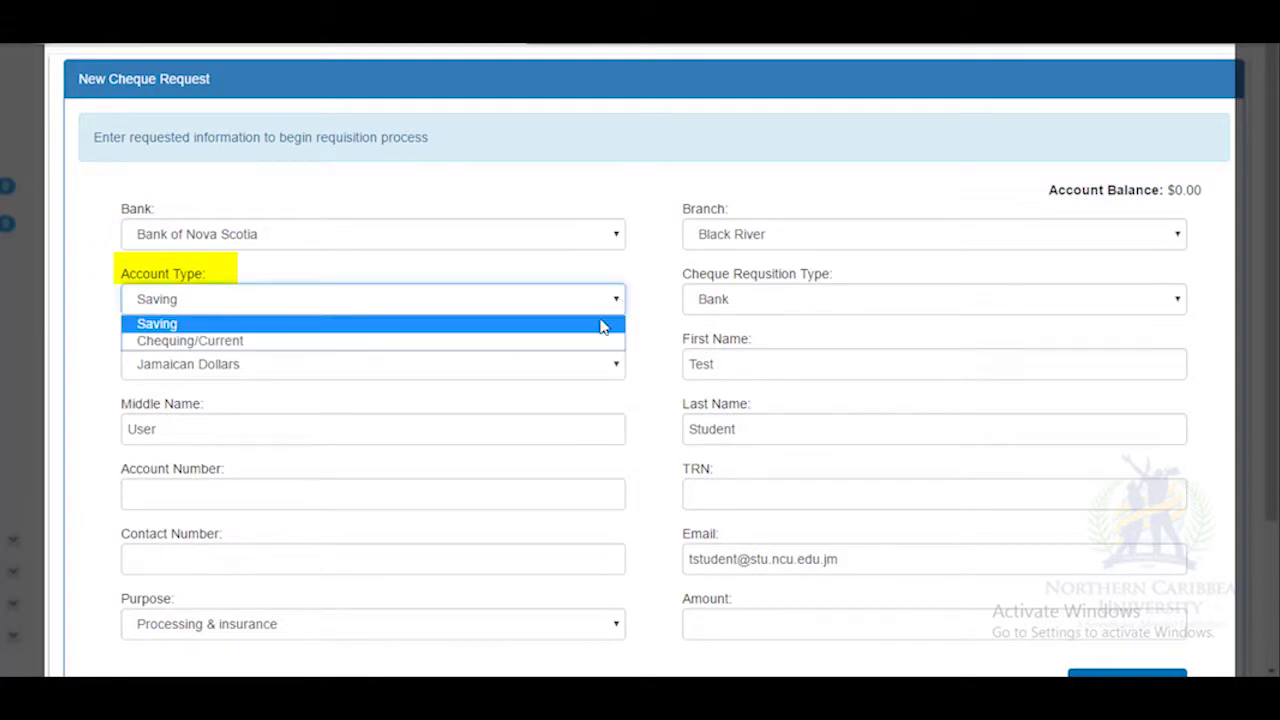
pyautogui.click(590, 332)
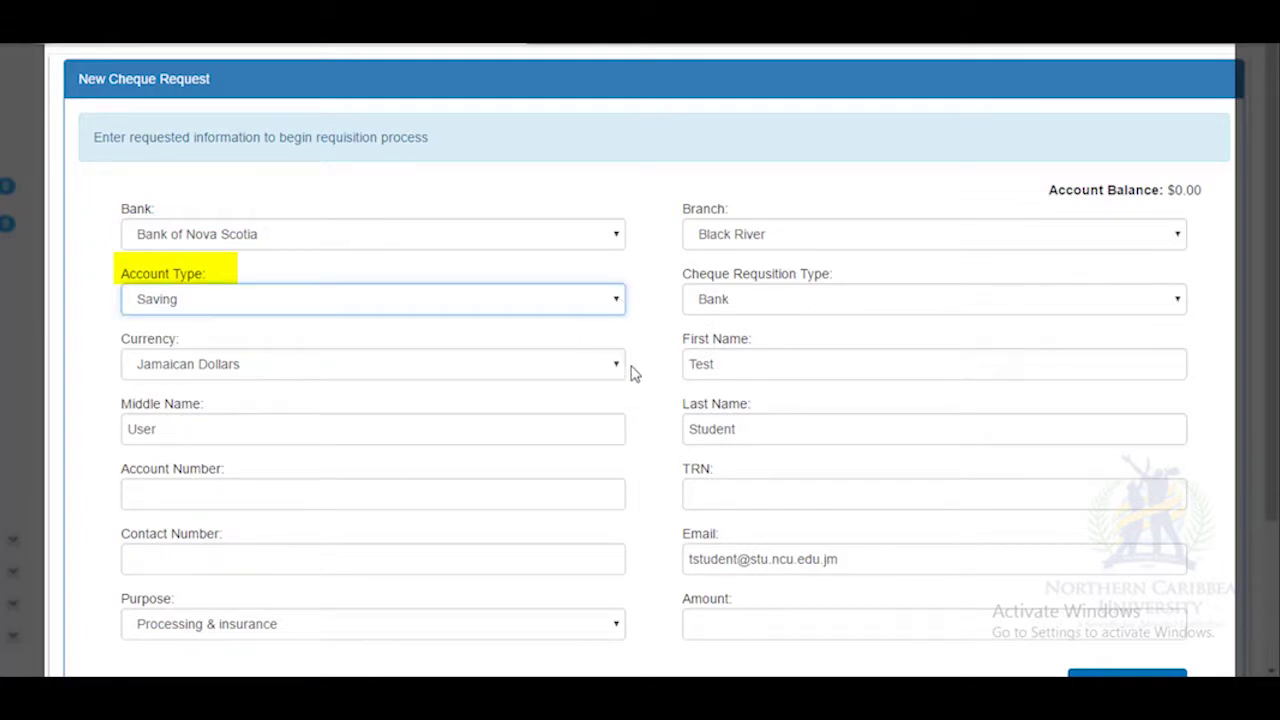
pyautogui.click(614, 368)
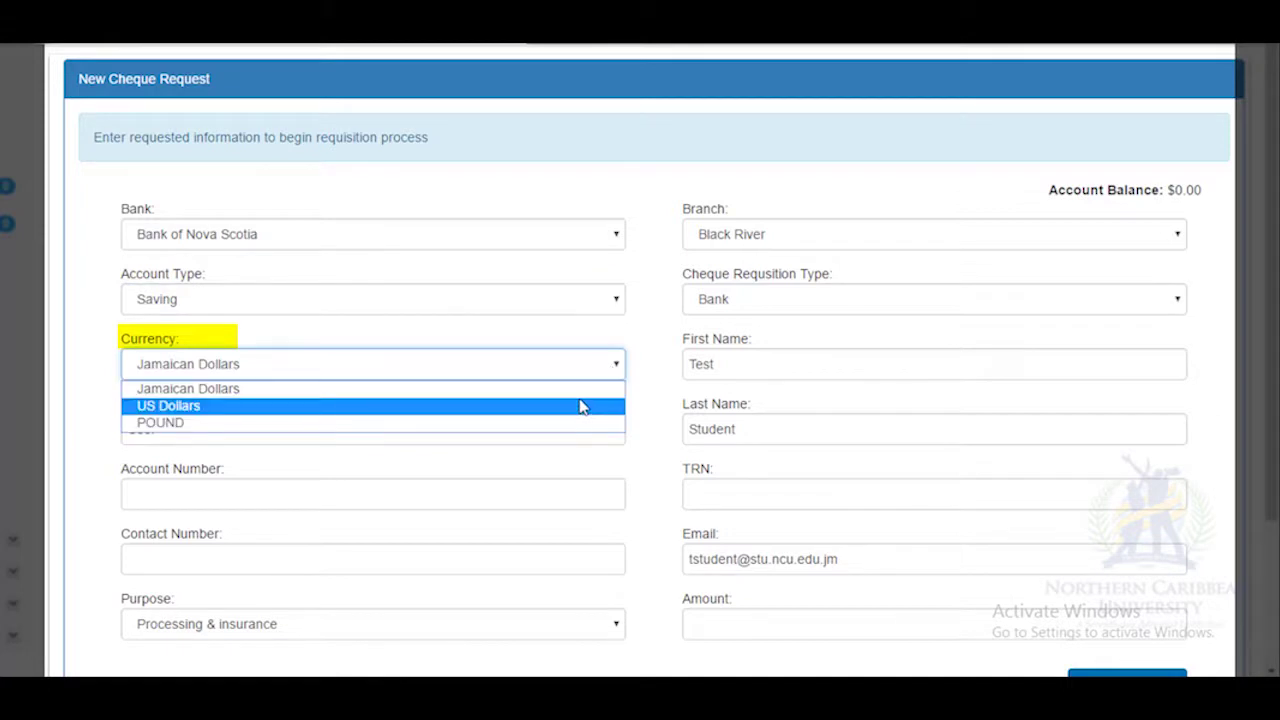
pyautogui.click(583, 397)
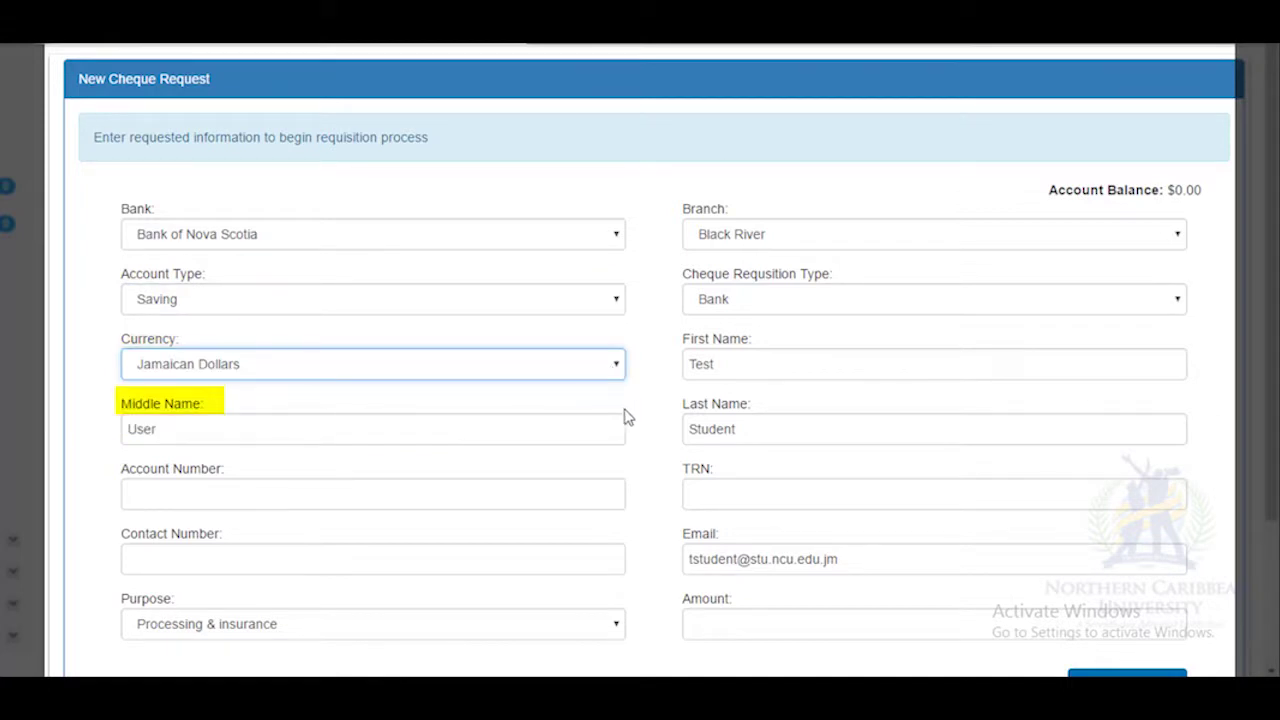
# Enter the bank account number and the contact phone number on the cheque request.
pyautogui.click(569, 434)
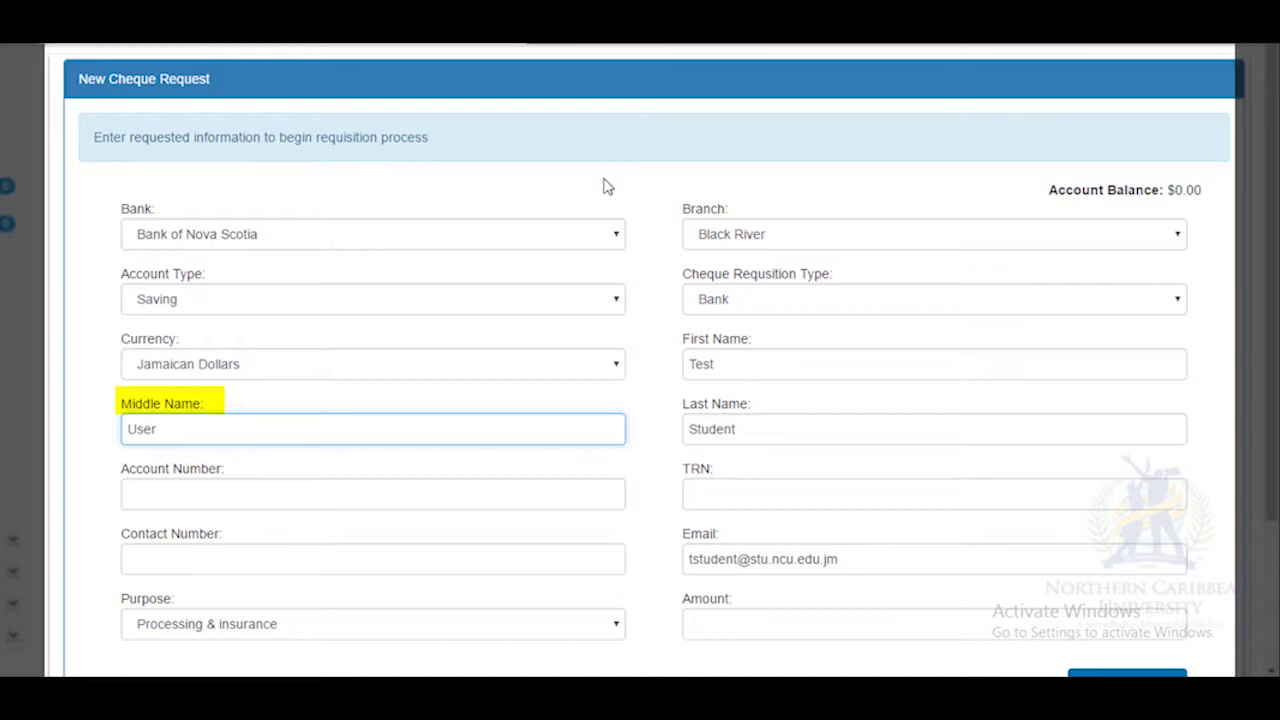
pyautogui.click(548, 500)
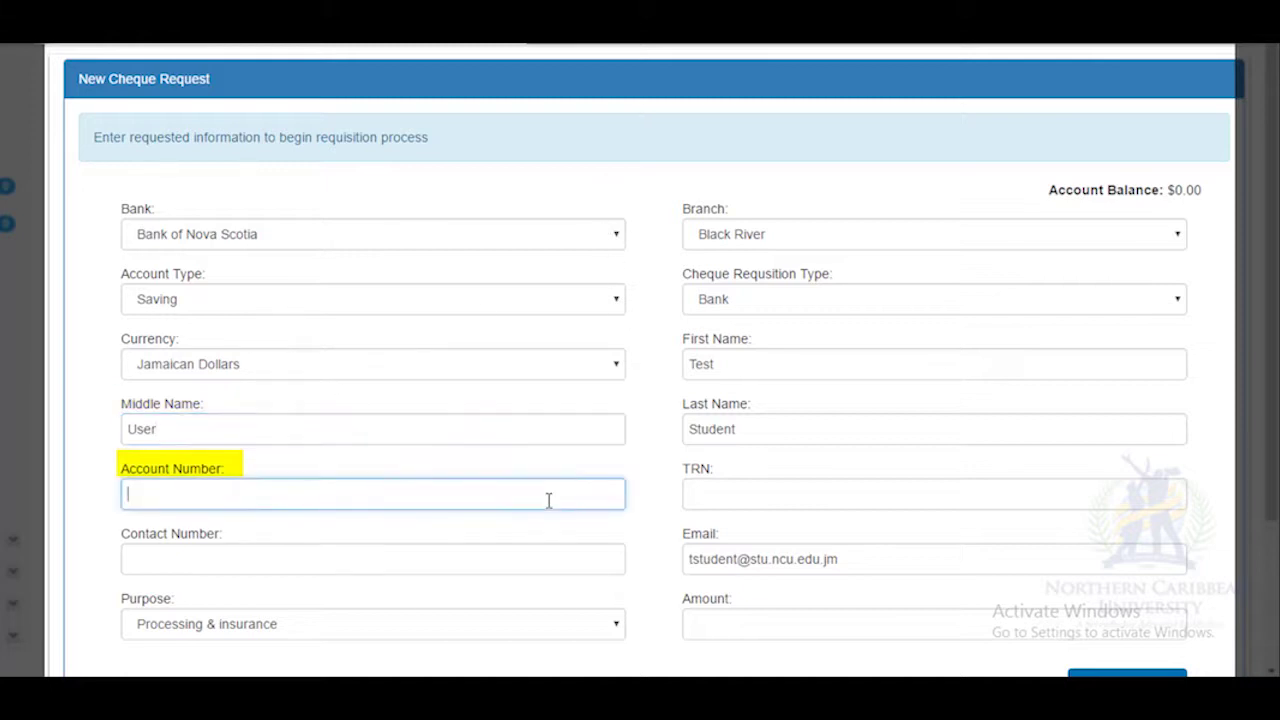
pyautogui.write('12345678')
pyautogui.press('Tab')
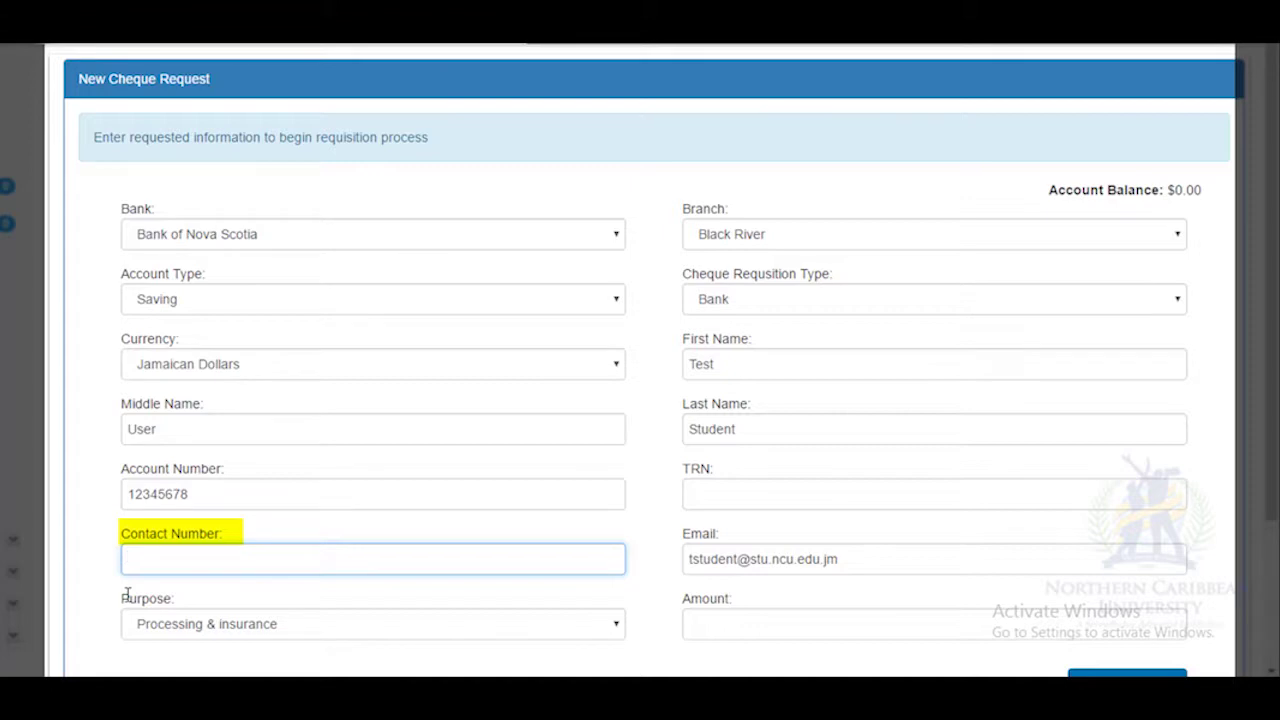
pyautogui.write('555-555-5555')
pyautogui.scroll(-1, 127, 597)
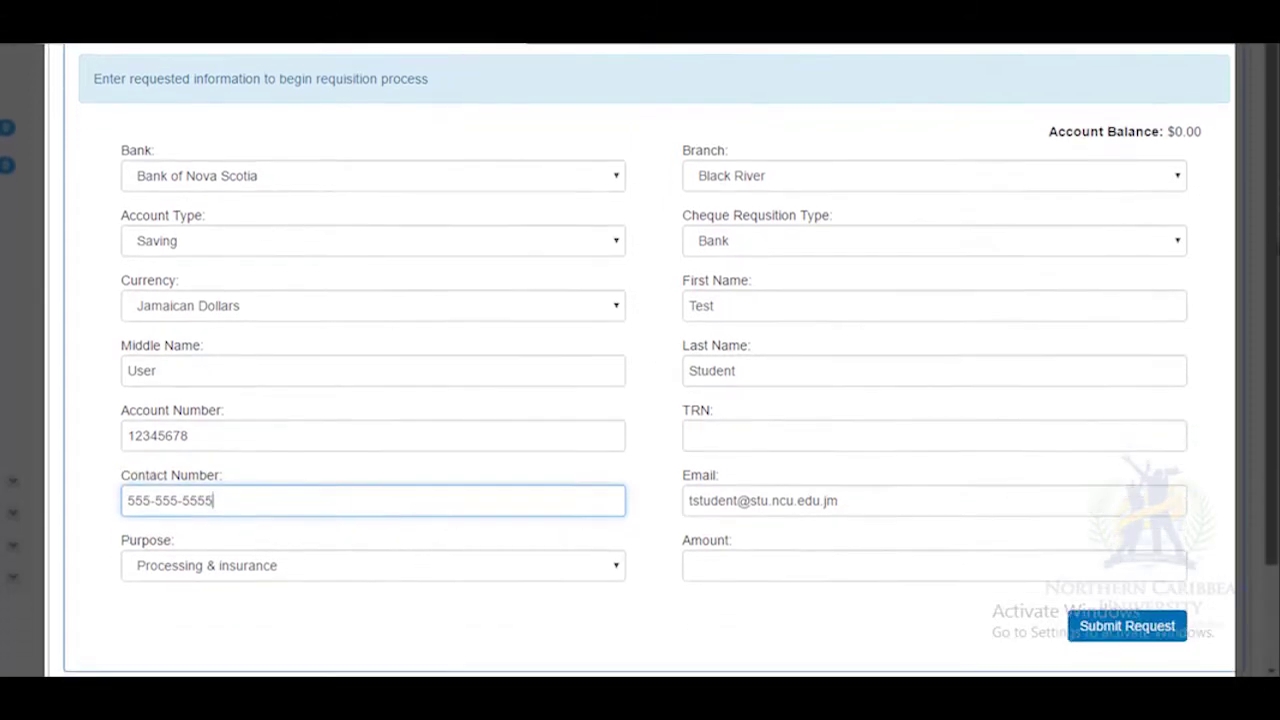
pyautogui.scroll(-1, 481, 460)
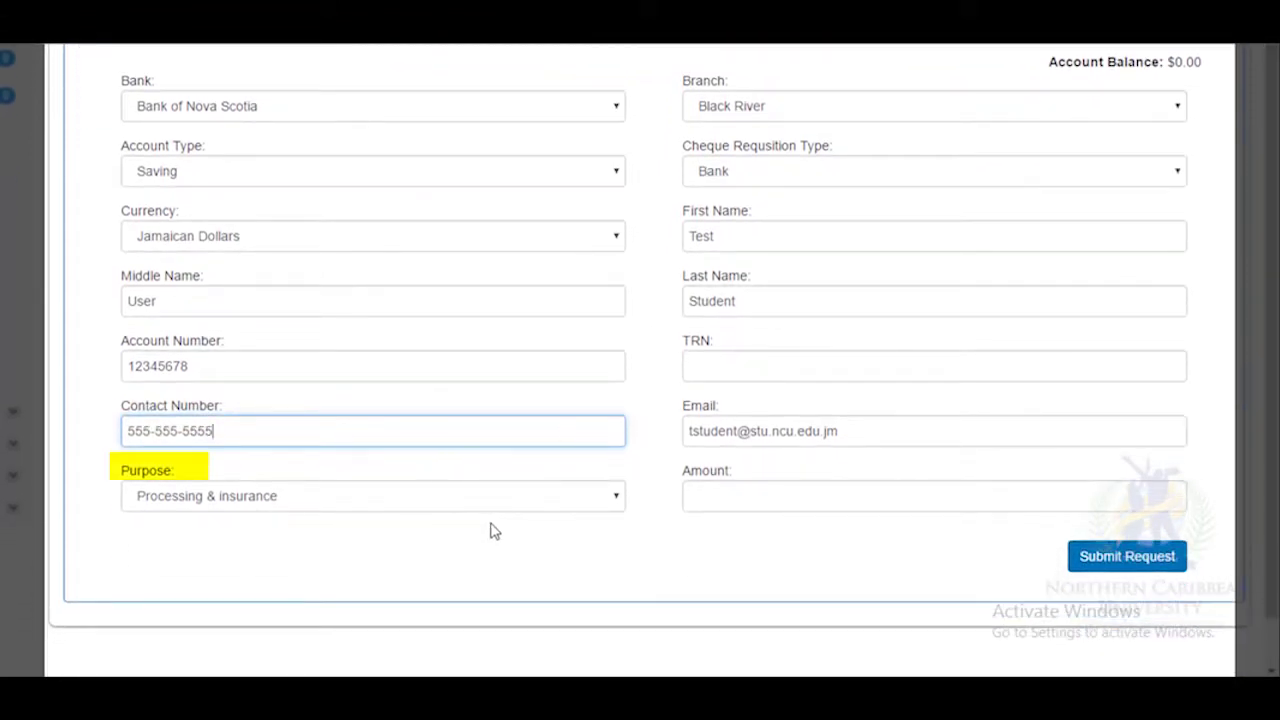
# Set the cheque purpose to Personal, the branch to Gayle, and the requisition type to Bank.
pyautogui.click(618, 498)
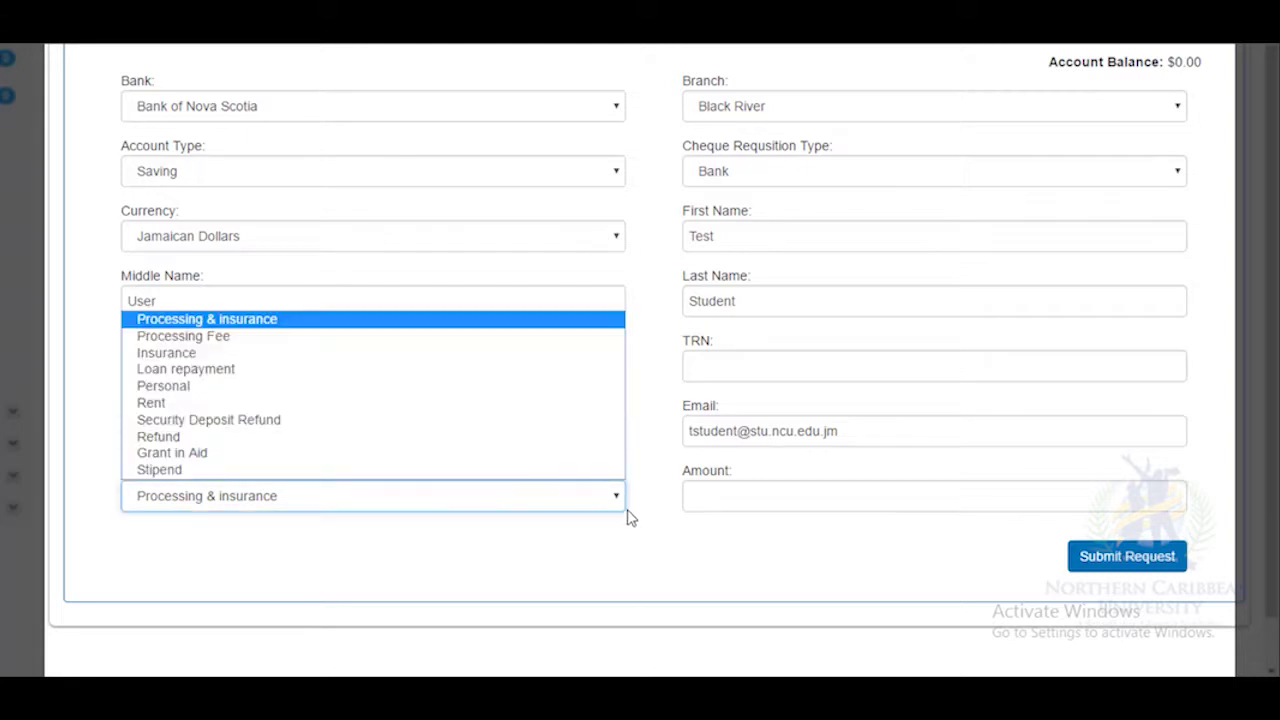
pyautogui.click(431, 389)
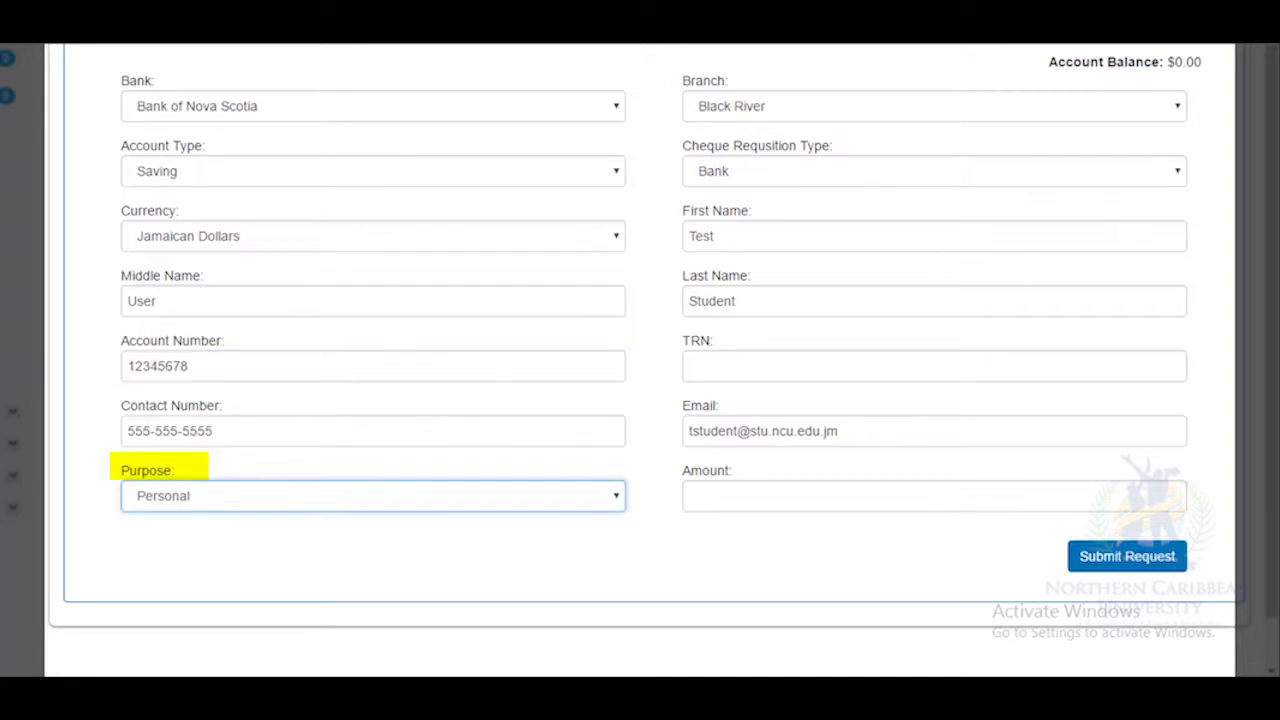
pyautogui.click(1176, 118)
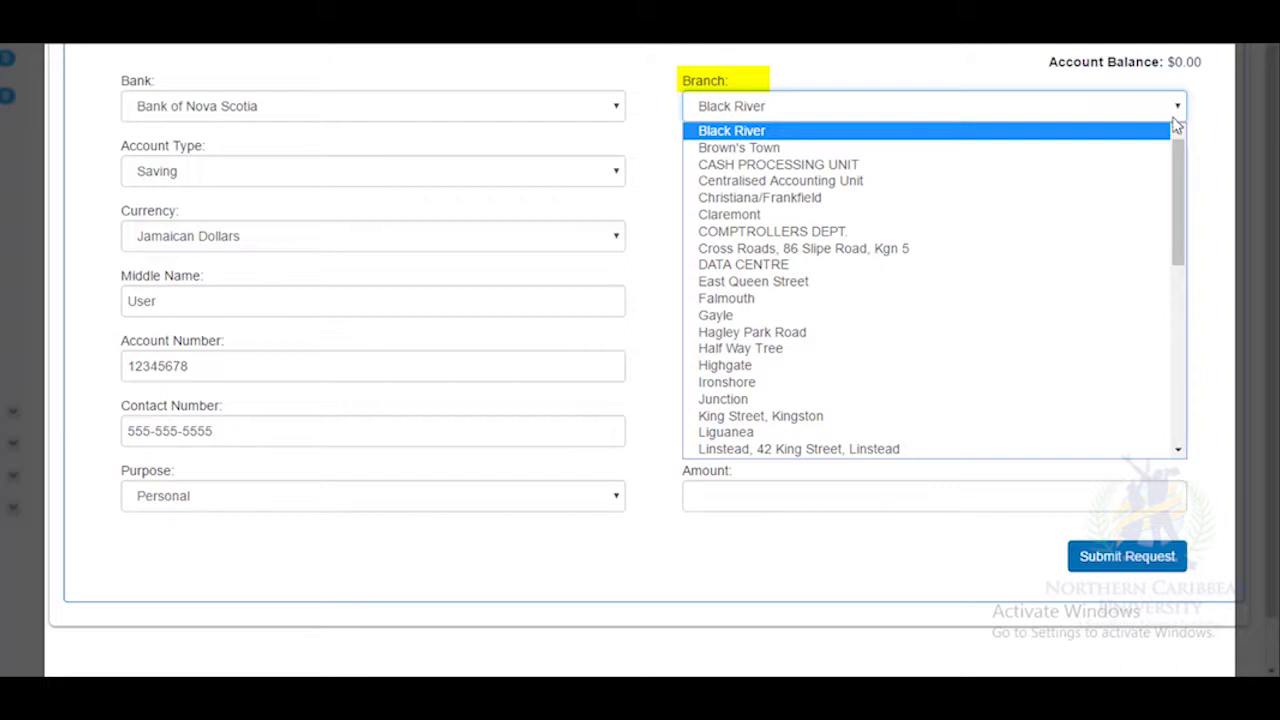
pyautogui.click(1109, 320)
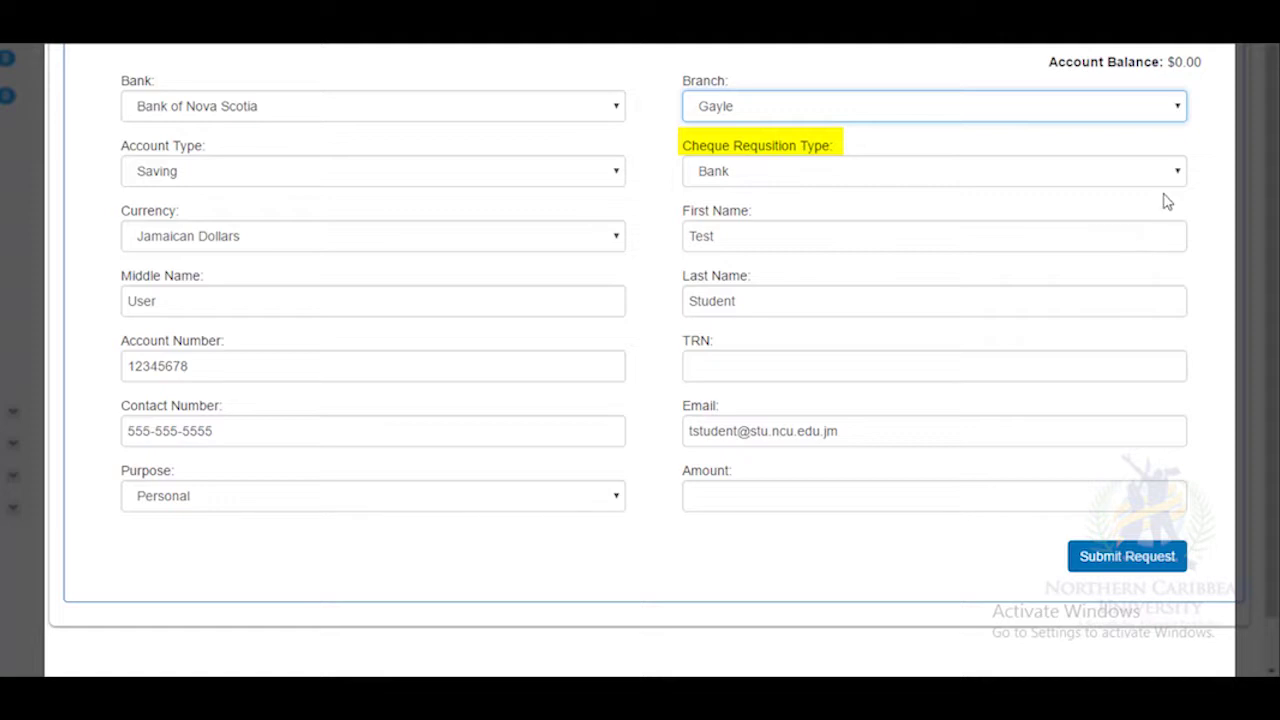
pyautogui.click(1182, 168)
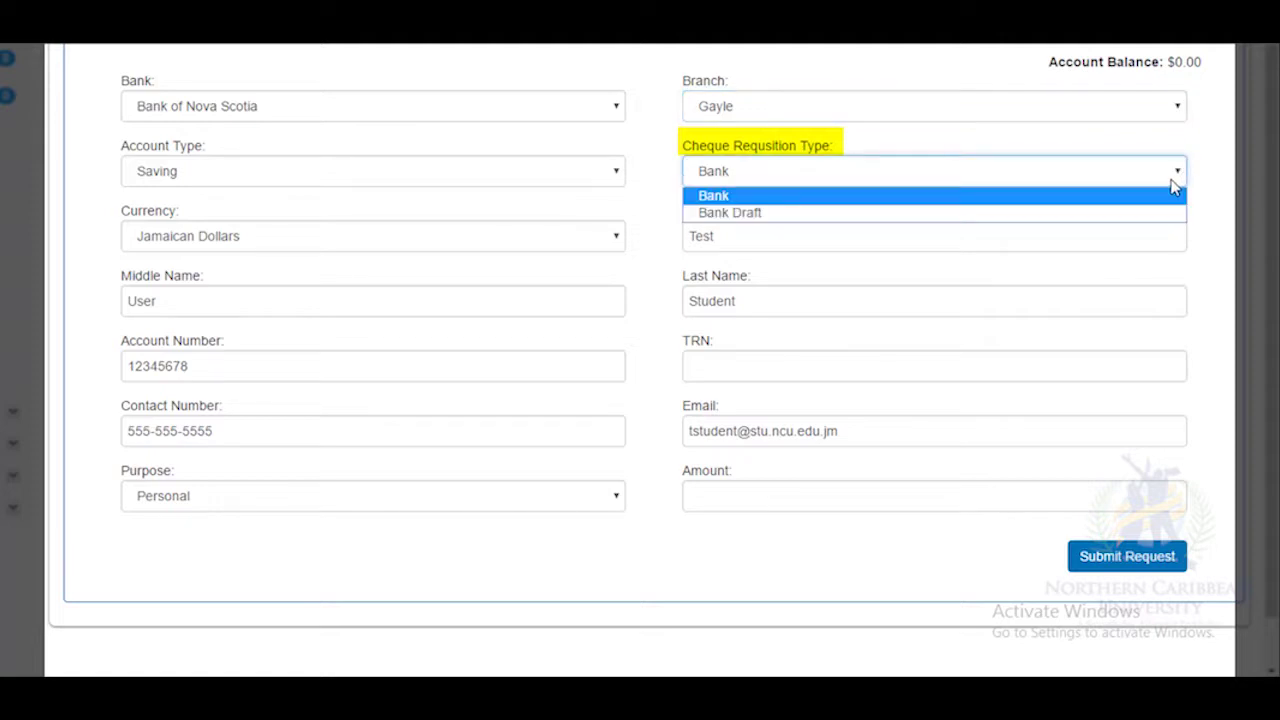
pyautogui.click(1168, 203)
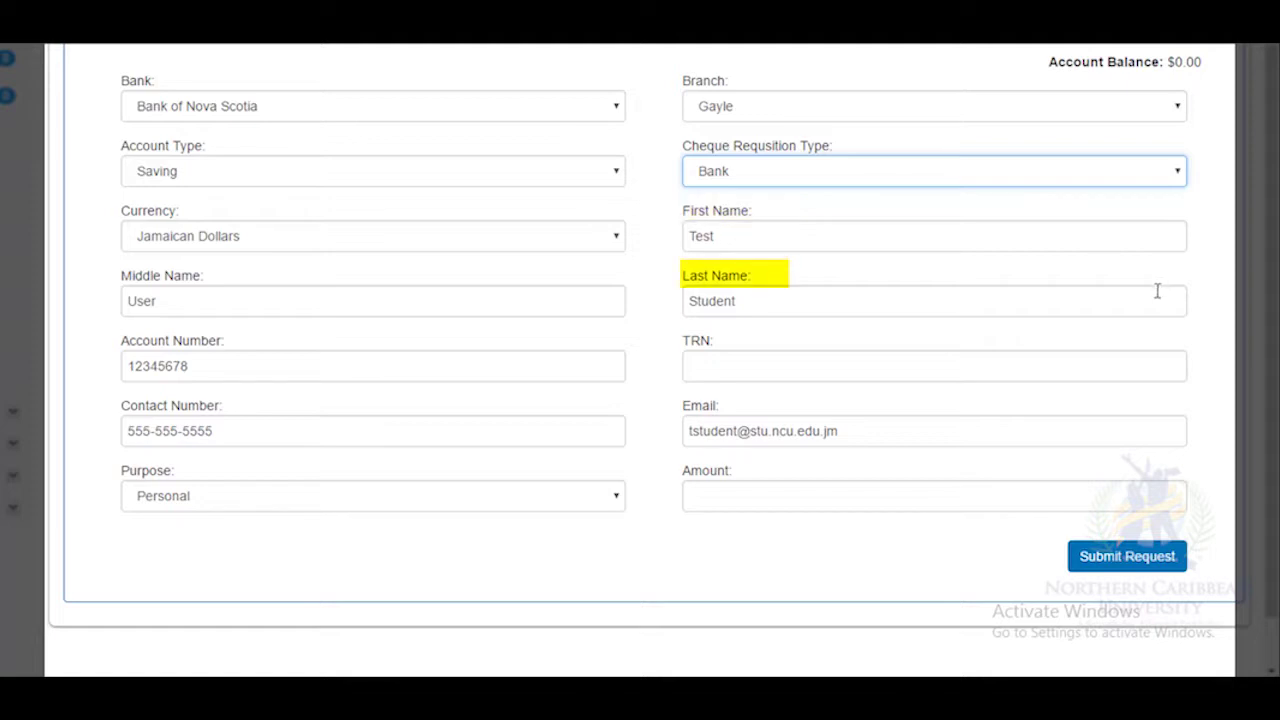
# Enter the TRN and an amount of 200000, then submit the cheque request.
pyautogui.click(1144, 375)
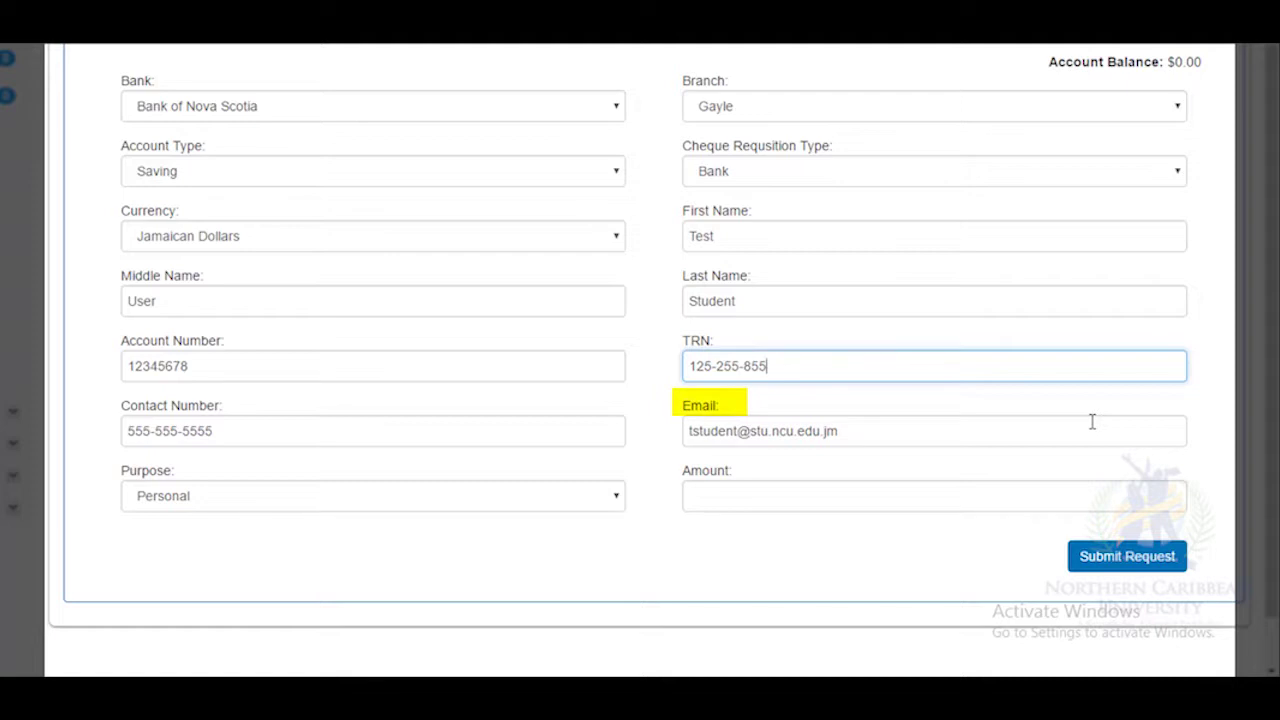
pyautogui.click(1056, 488)
pyautogui.write('200000')
pyautogui.click(1120, 566)
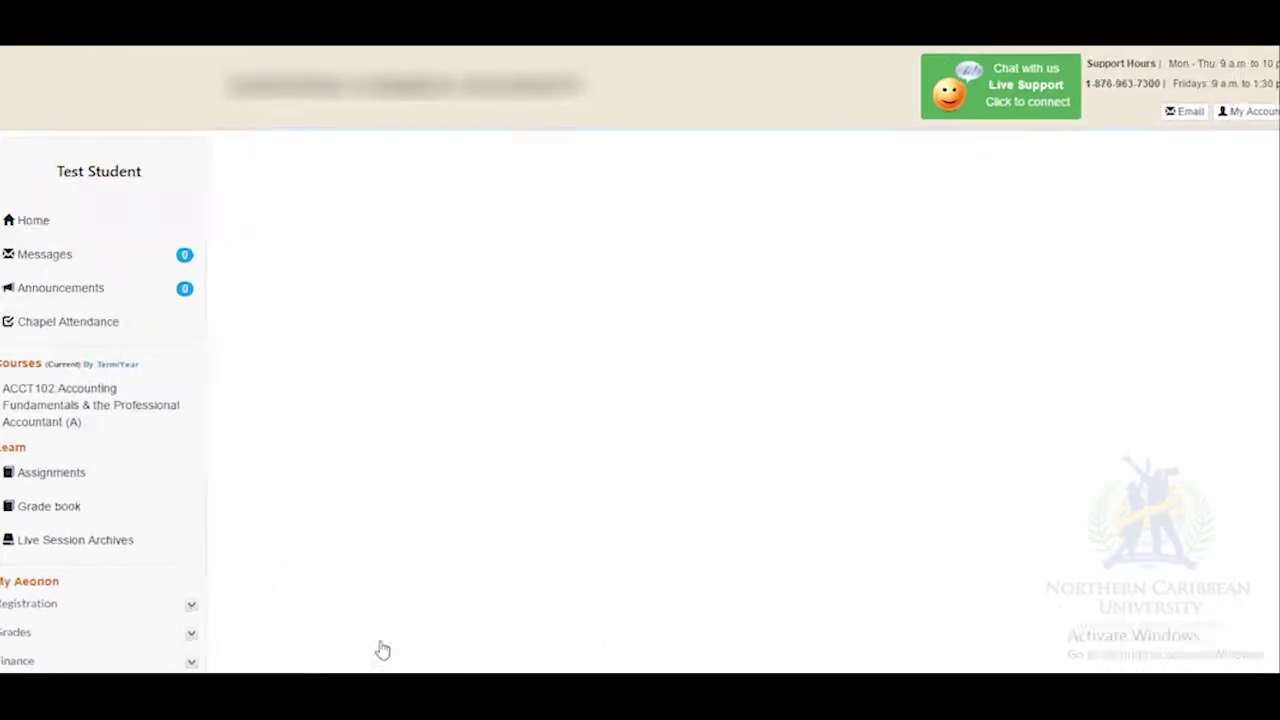
# Run the BSc Information Science graduation check and expand RECOG to list its eight Required Cognates courses.
pyautogui.click(488, 552)
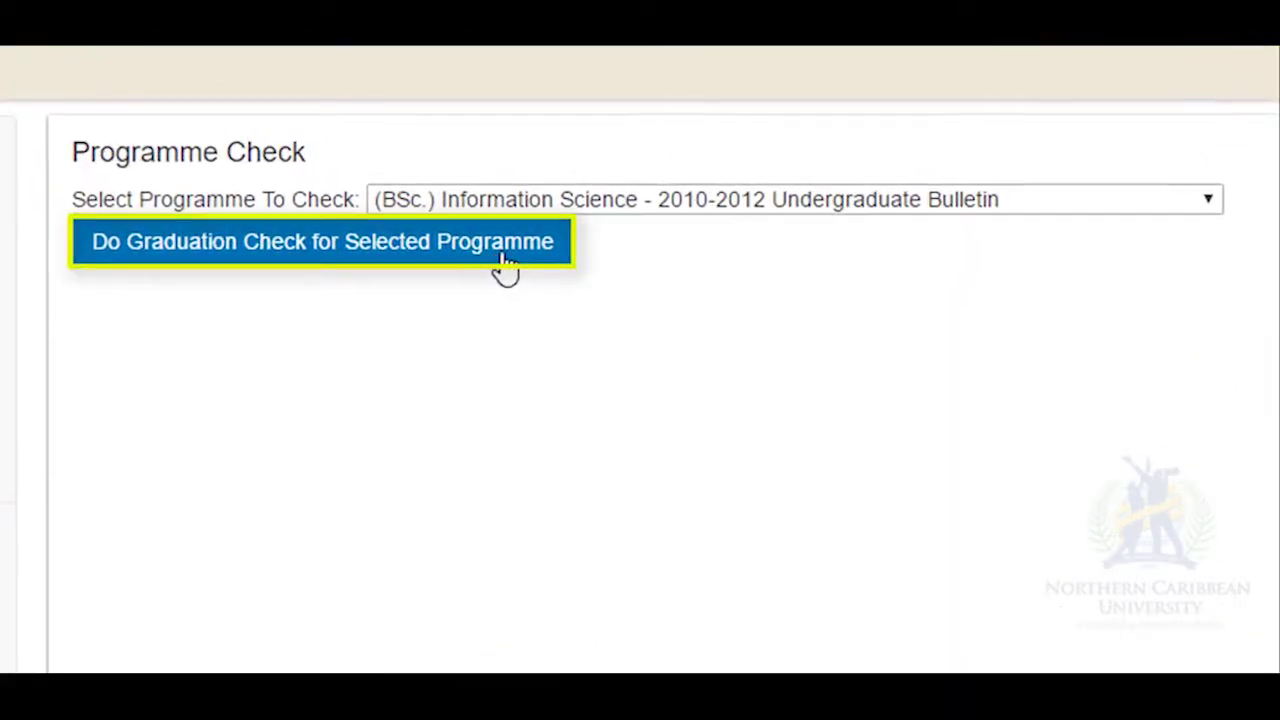
pyautogui.click(505, 258)
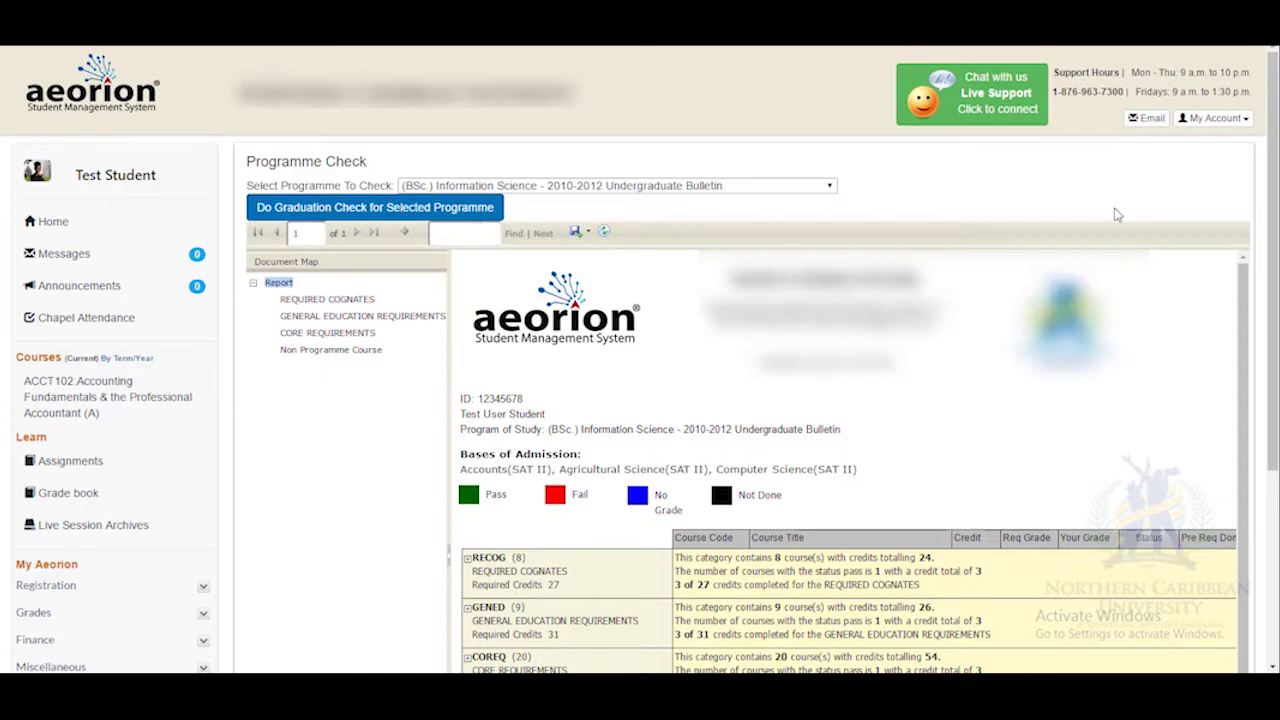
pyautogui.moveTo(1267, 253); pyautogui.dragTo(1267, 400)
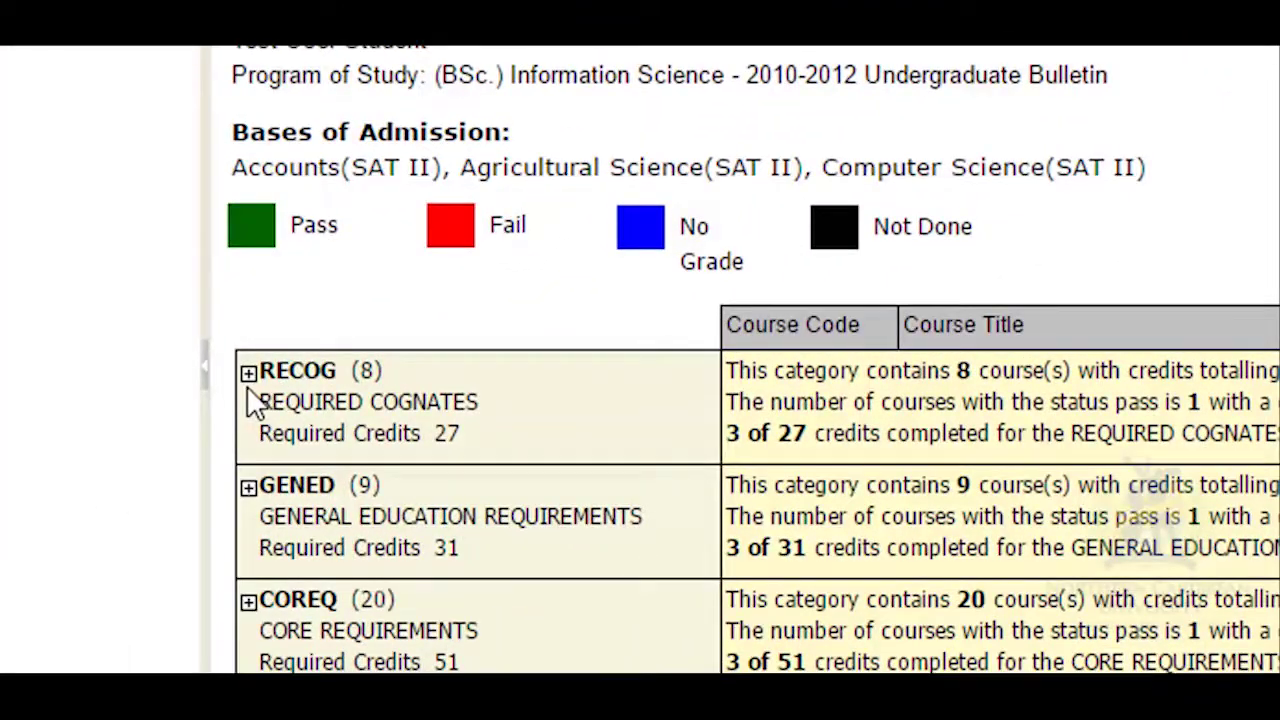
pyautogui.click(249, 375)
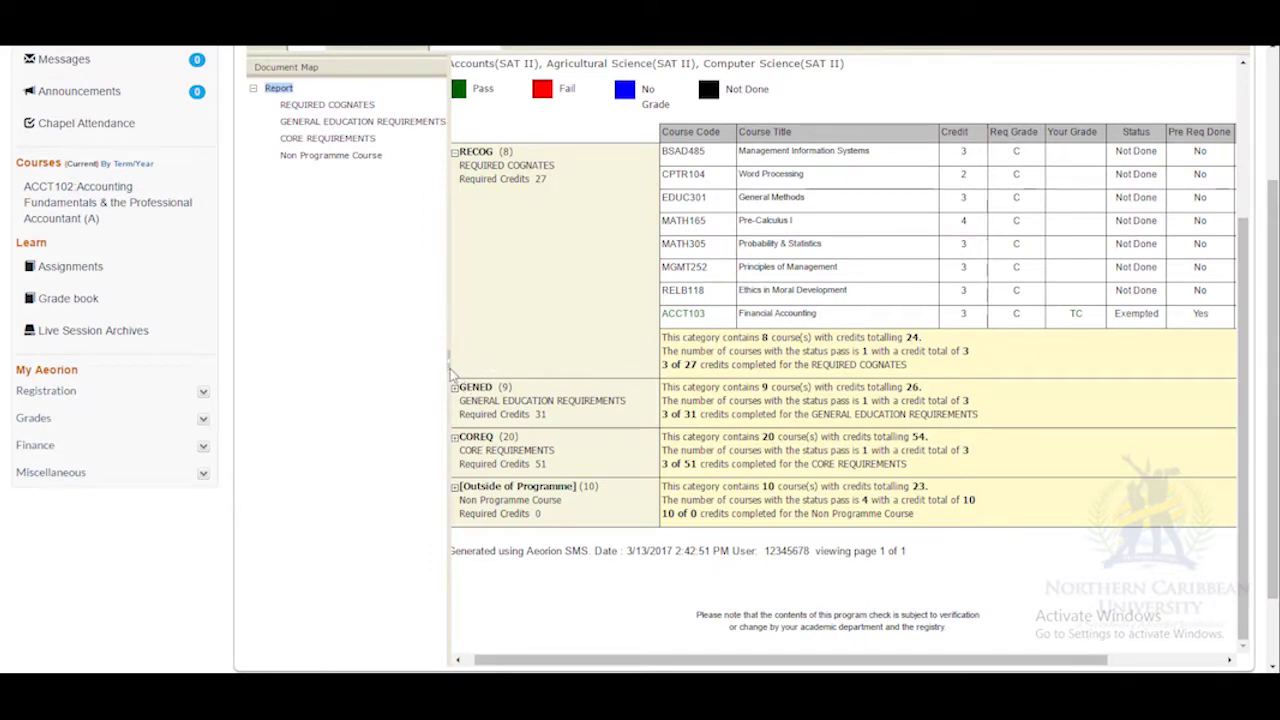
pyautogui.moveTo(449, 360); pyautogui.dragTo(244, 355)
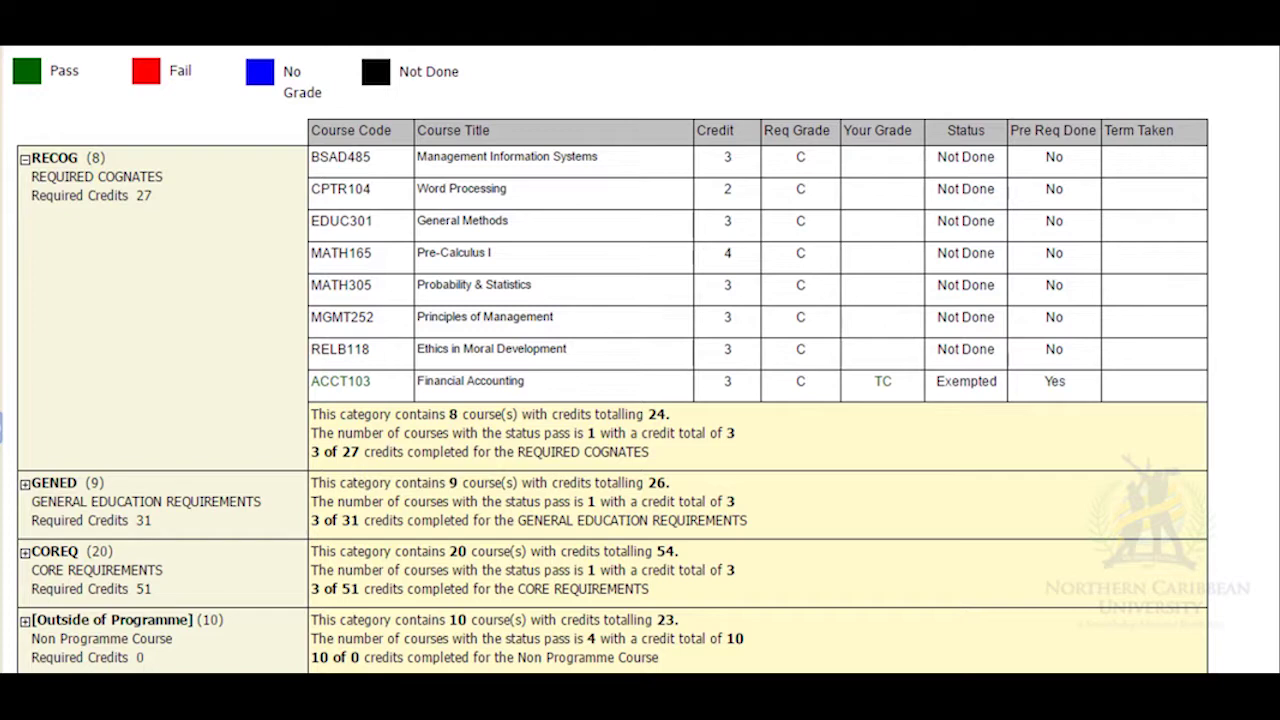
pyautogui.scroll(1, 380, 254)
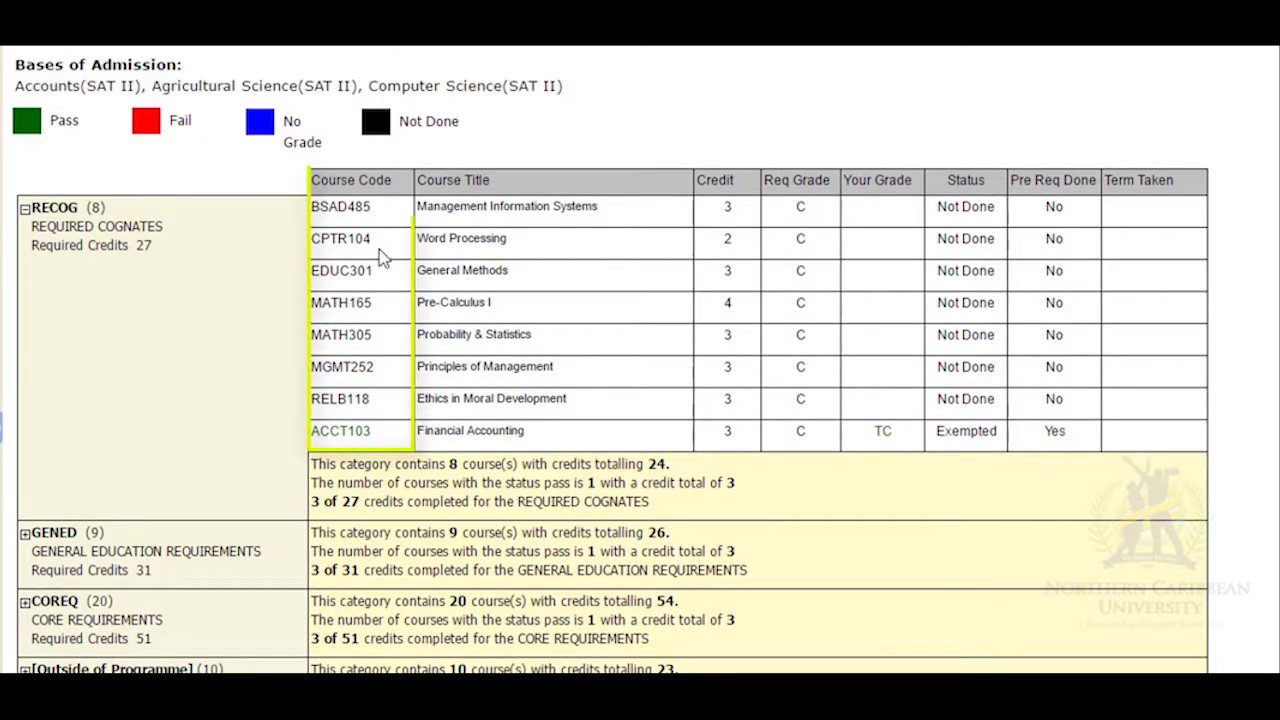